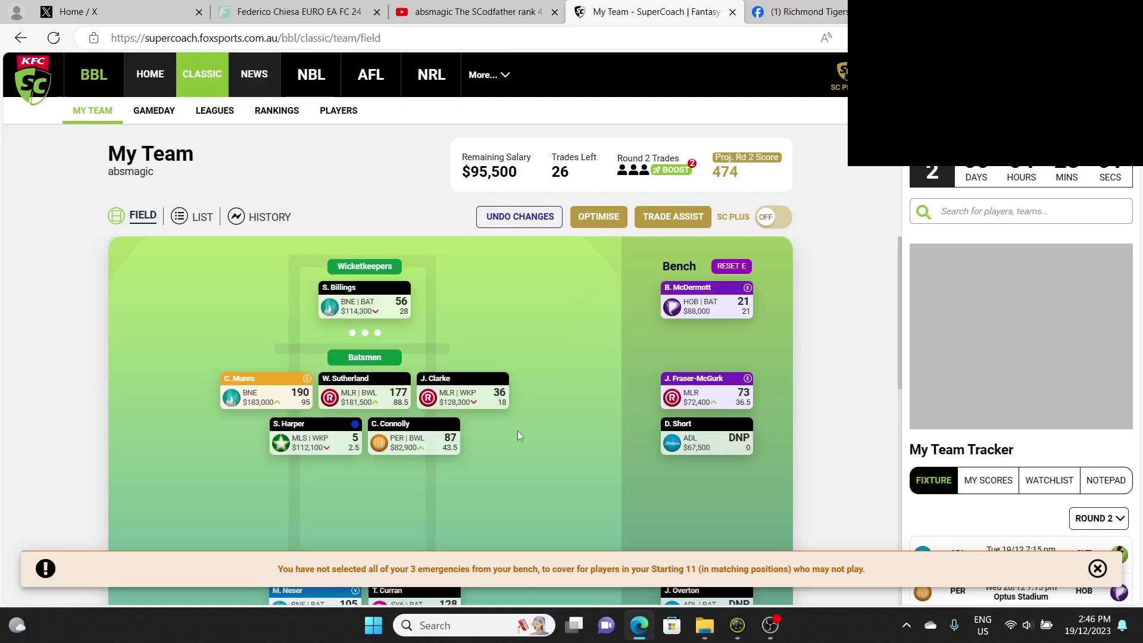
Open My BBL Dashboard to see the Round 1 score of 1,176 and rank 2,903.
{"action": "mouse_move", "coordinate": [483, 400]}
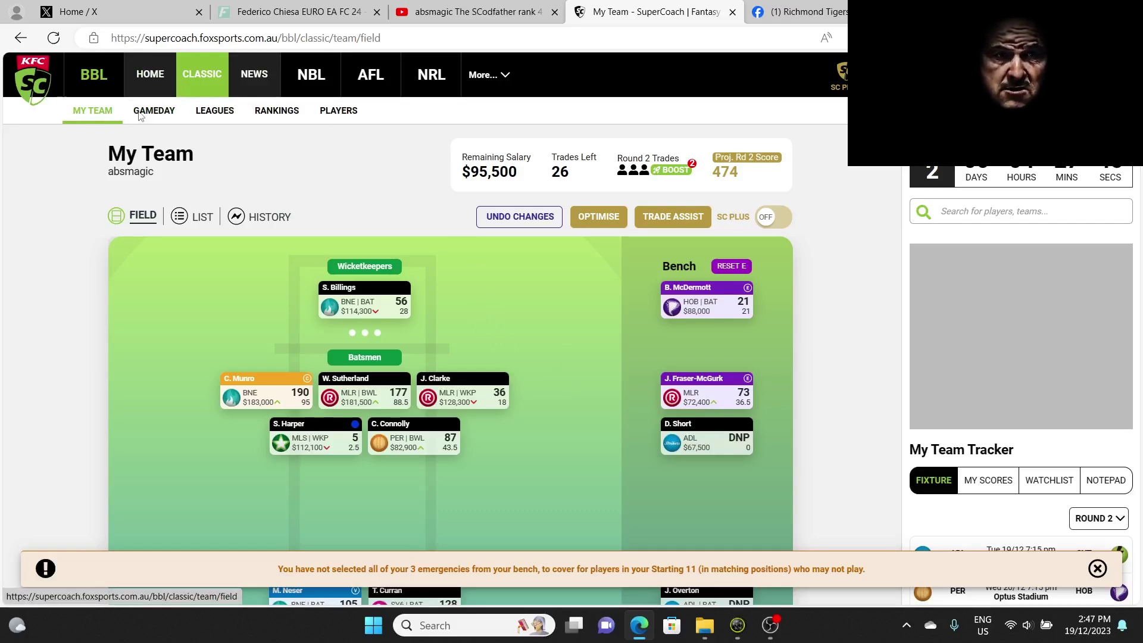
{"action": "left_click", "coordinate": [153, 76]}
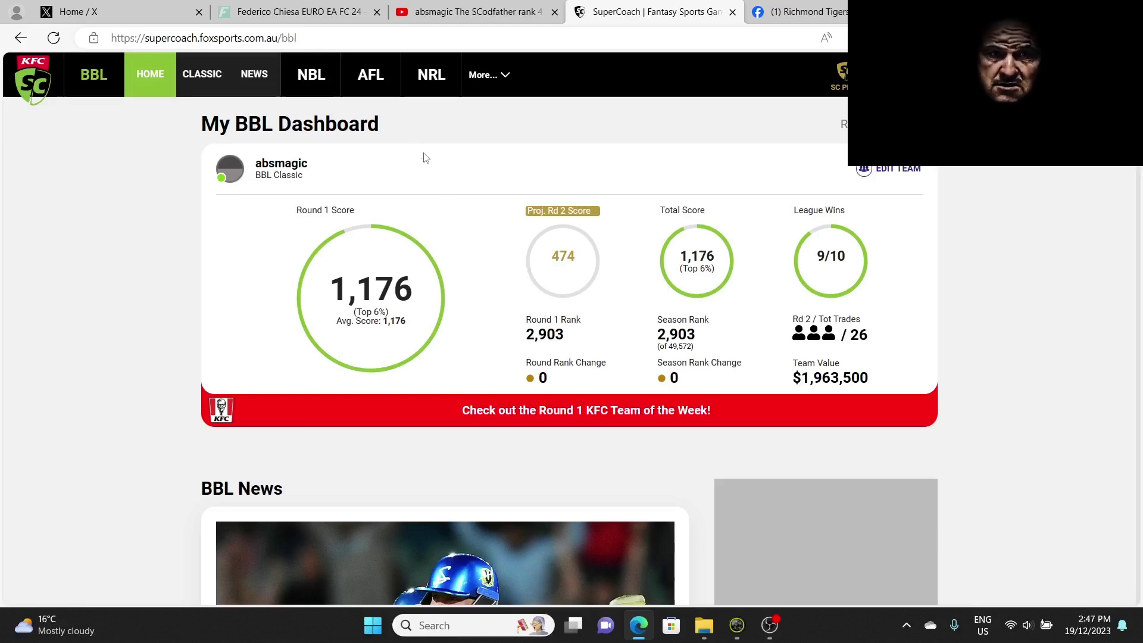
Return to the My Team field layout and look over the player cards.
{"action": "left_click", "coordinate": [212, 81]}
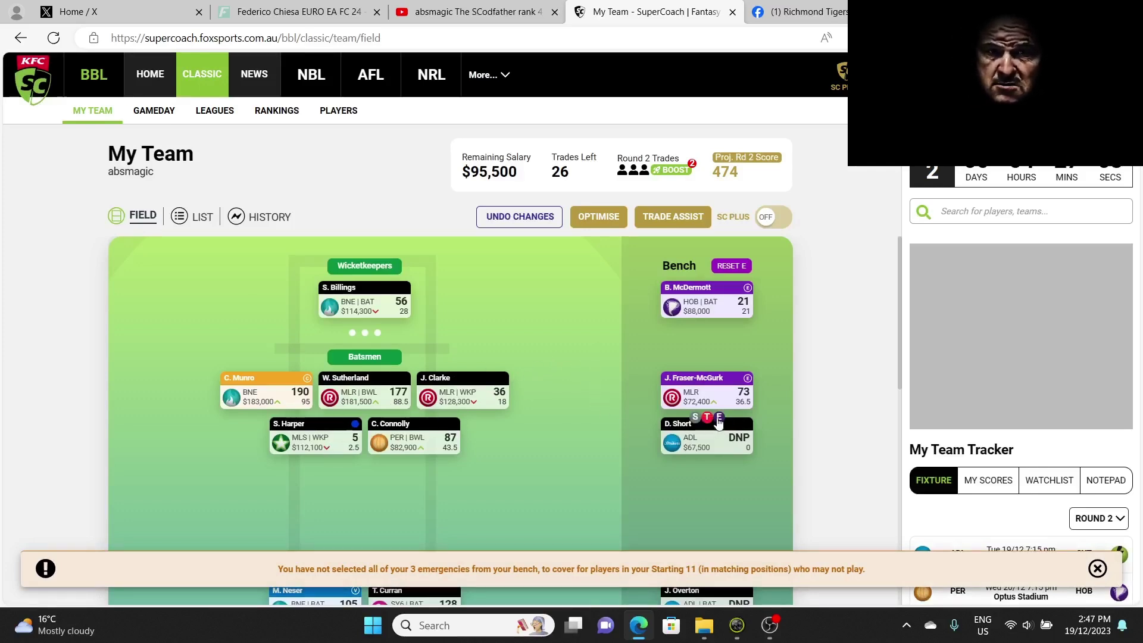
{"action": "mouse_move", "coordinate": [693, 398]}
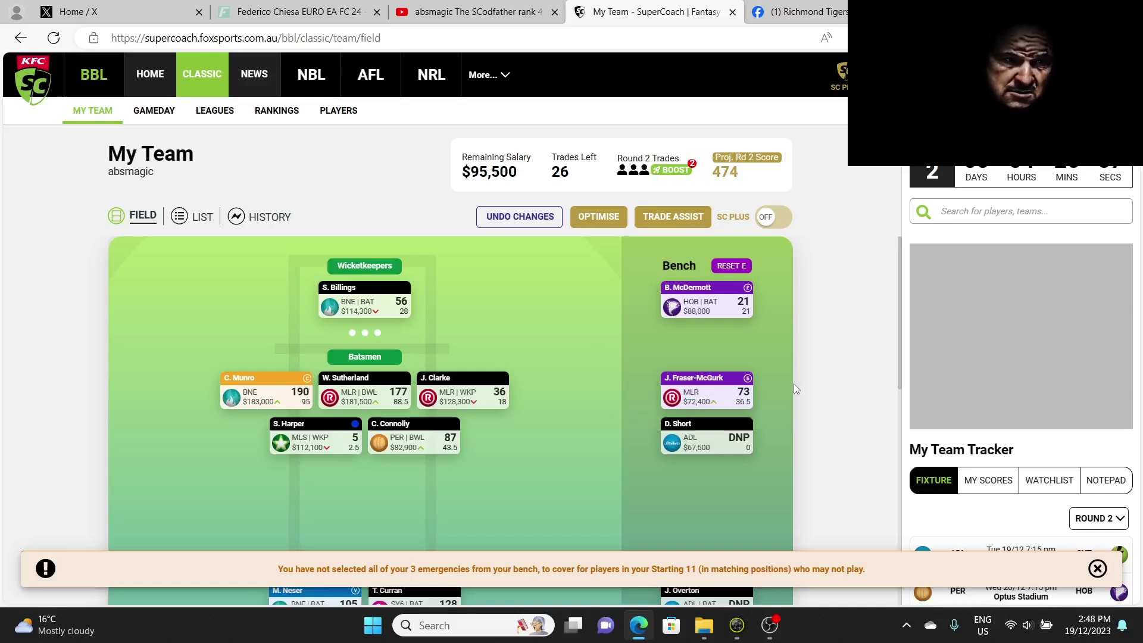
{"action": "mouse_move", "coordinate": [303, 448]}
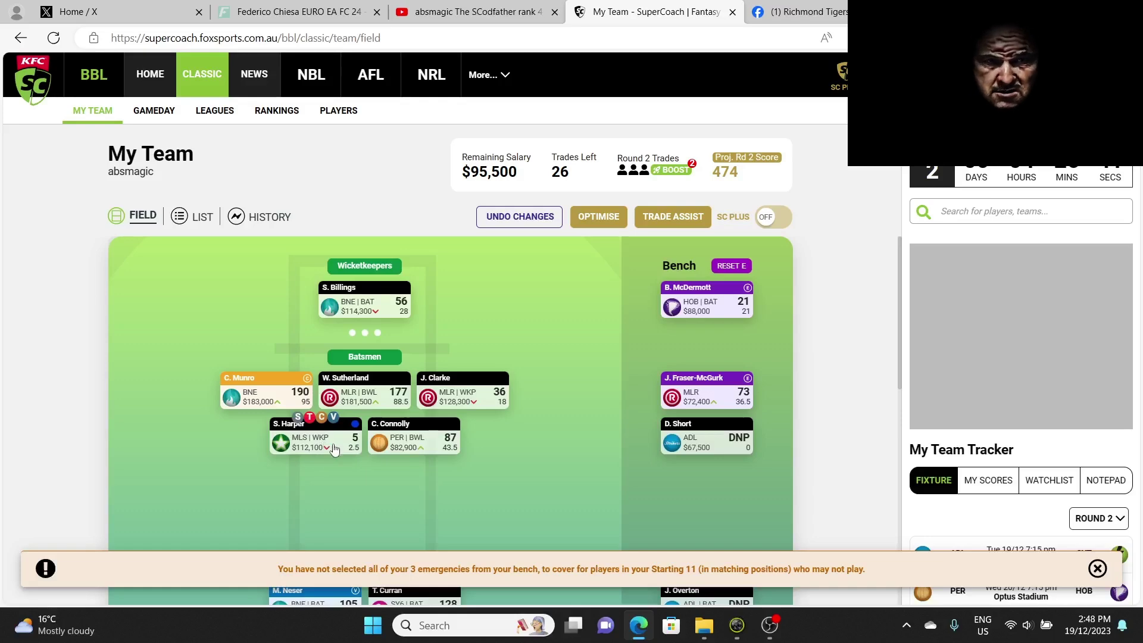
{"action": "scroll", "coordinate": [547, 379], "scroll_direction": "down", "scroll_amount": 2}
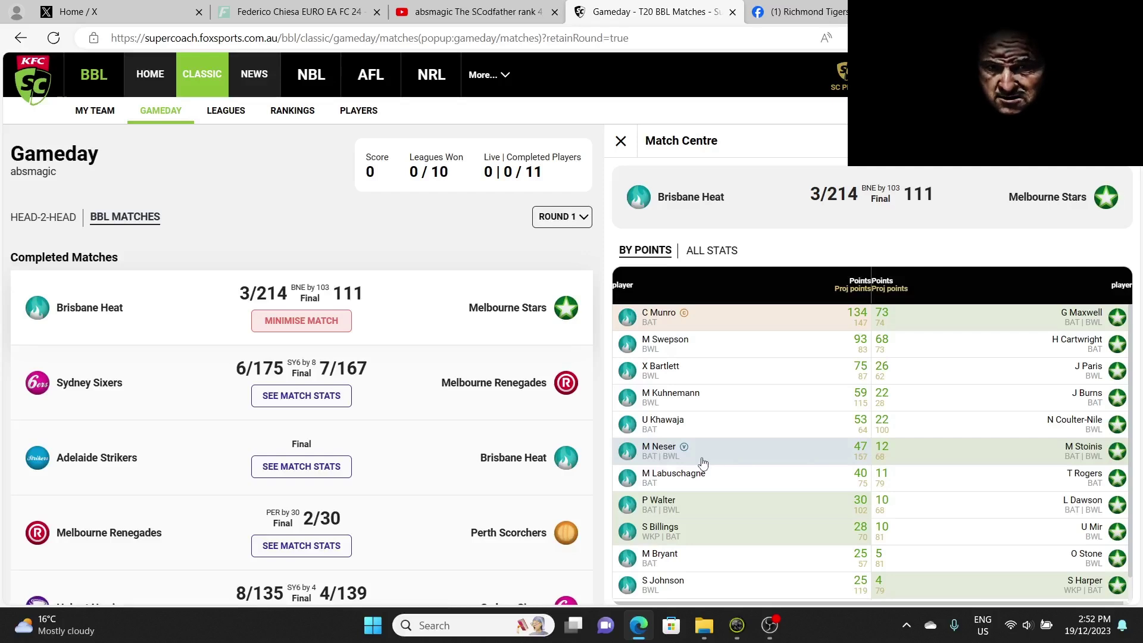
Scroll through the Heat v Stars player points, with Heat totalling 609 to the Stars' 263.
{"action": "scroll", "coordinate": [704, 463], "scroll_direction": "down", "scroll_amount": 1}
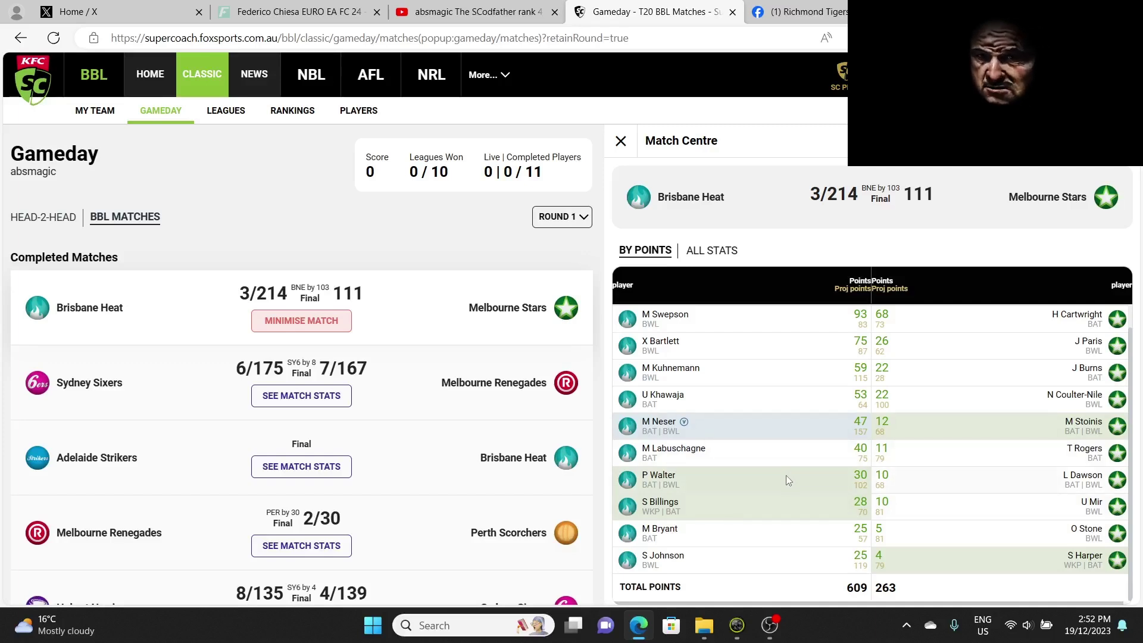
{"action": "scroll", "coordinate": [785, 472], "scroll_direction": "up", "scroll_amount": 1}
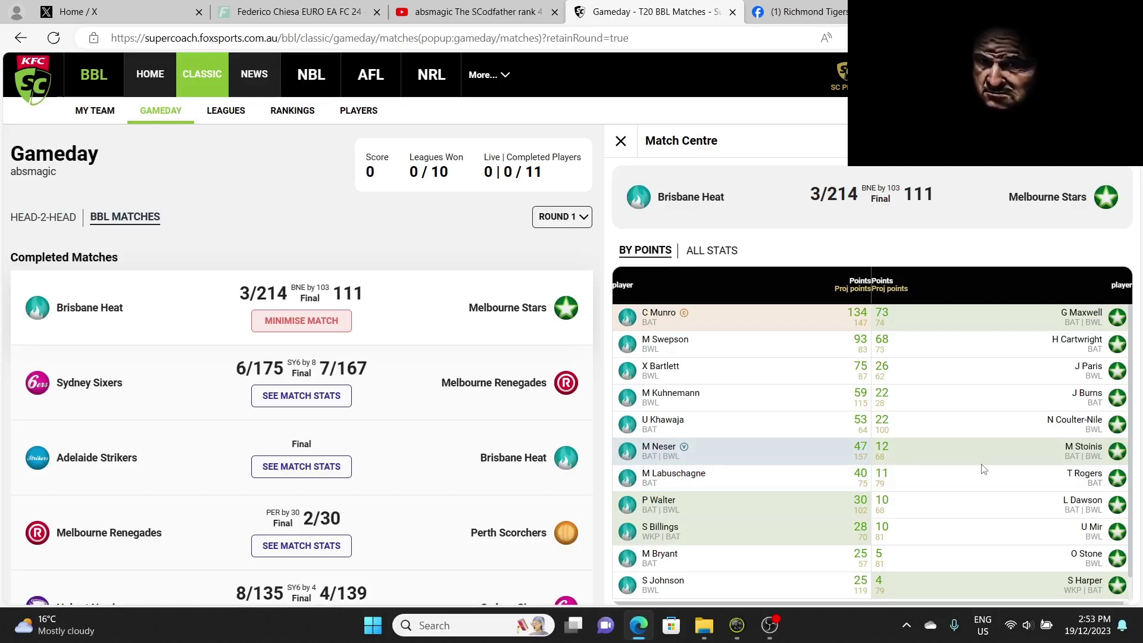
{"action": "scroll", "coordinate": [948, 459], "scroll_direction": "down", "scroll_amount": 1}
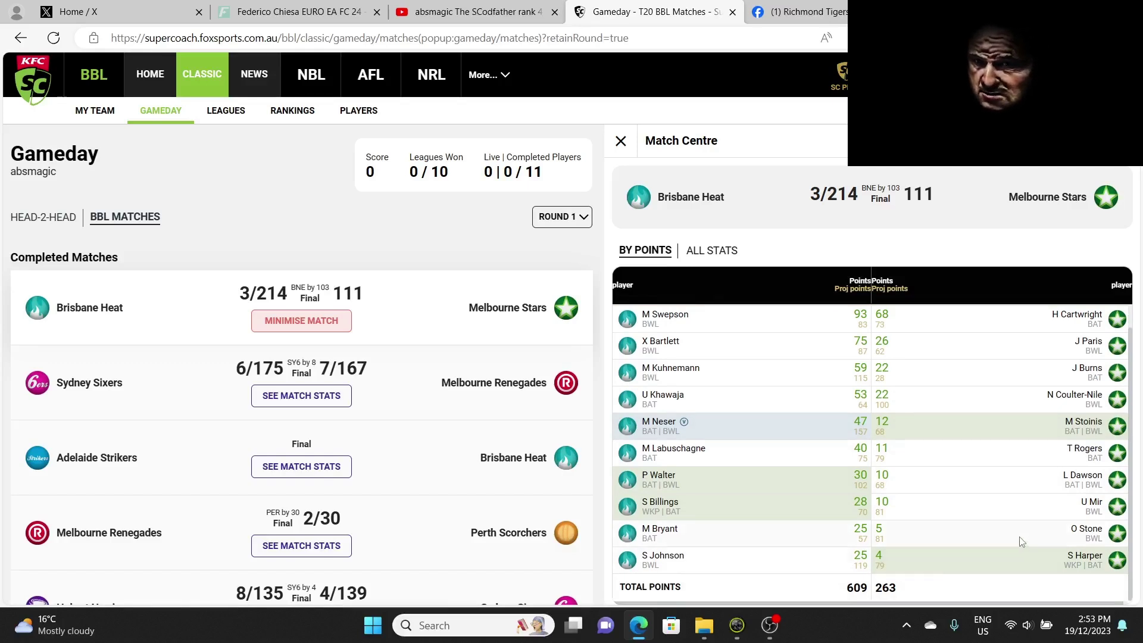
{"action": "scroll", "coordinate": [1008, 474], "scroll_direction": "up", "scroll_amount": 1}
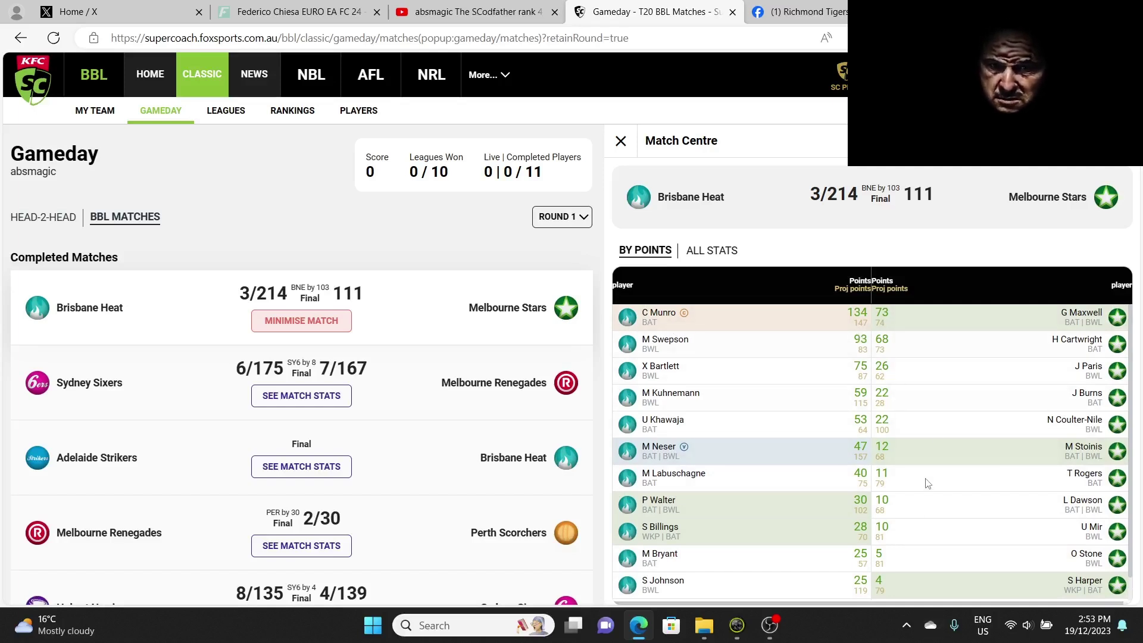
{"action": "scroll", "coordinate": [960, 449], "scroll_direction": "down", "scroll_amount": 1}
{"action": "scroll", "coordinate": [952, 480], "scroll_direction": "up", "scroll_amount": 1}
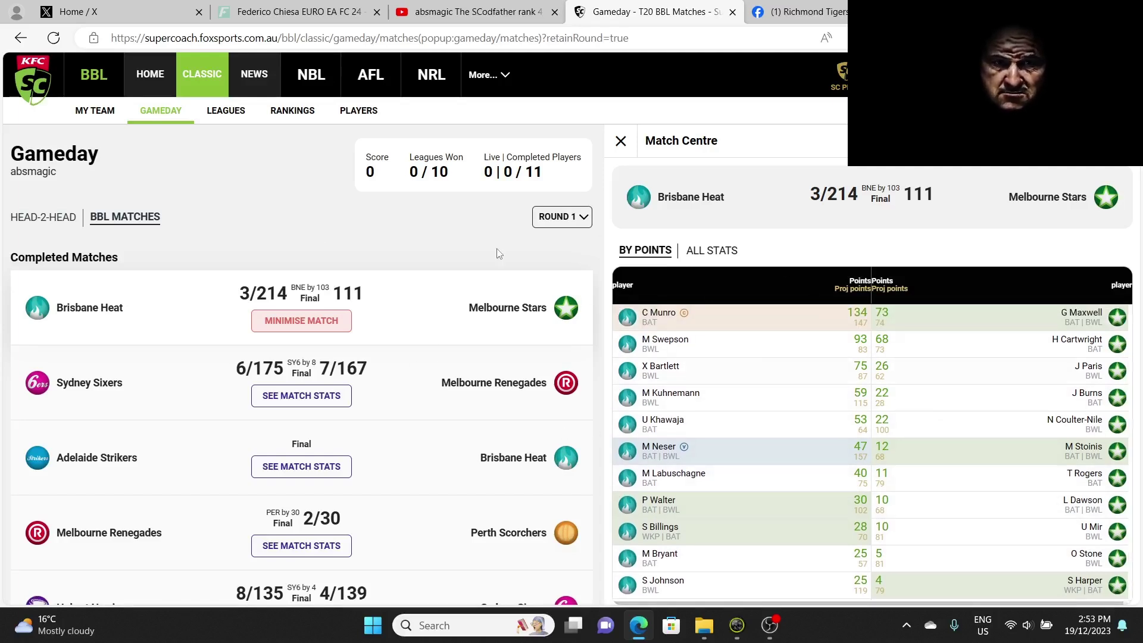
{"action": "left_click", "coordinate": [291, 399]}
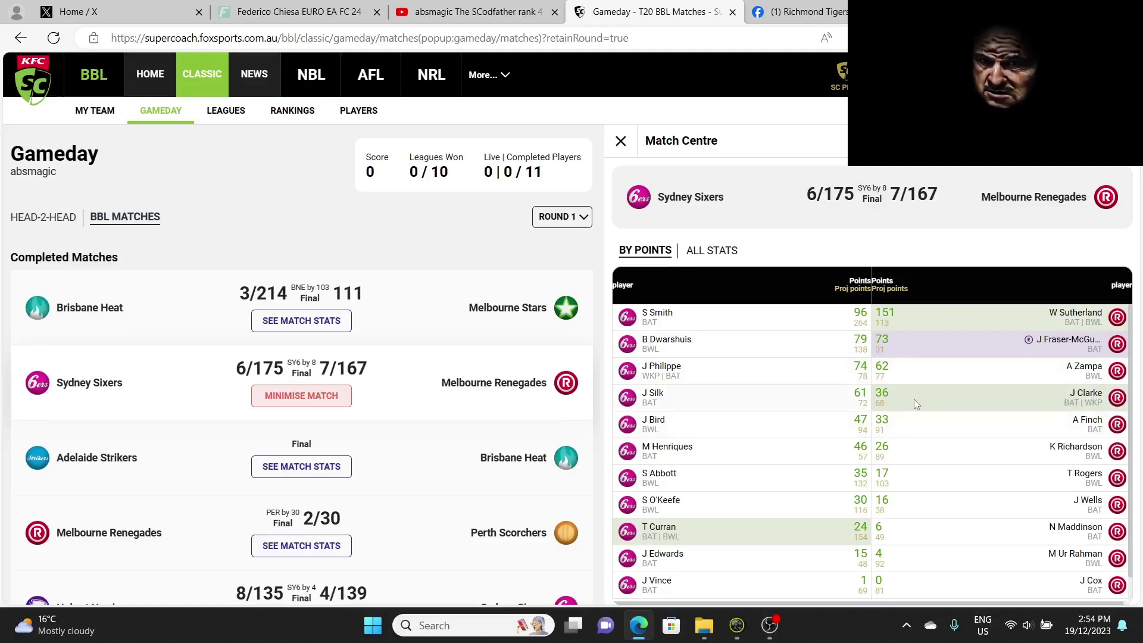
{"action": "scroll", "coordinate": [947, 411], "scroll_direction": "down", "scroll_amount": 1}
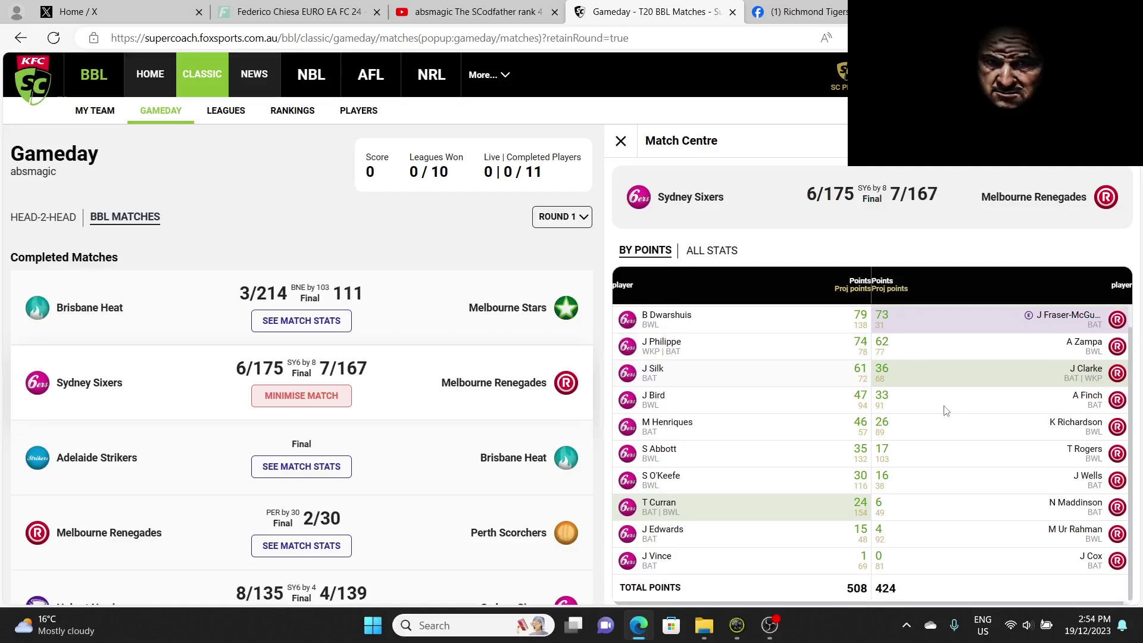
{"action": "scroll", "coordinate": [959, 419], "scroll_direction": "up", "scroll_amount": 1}
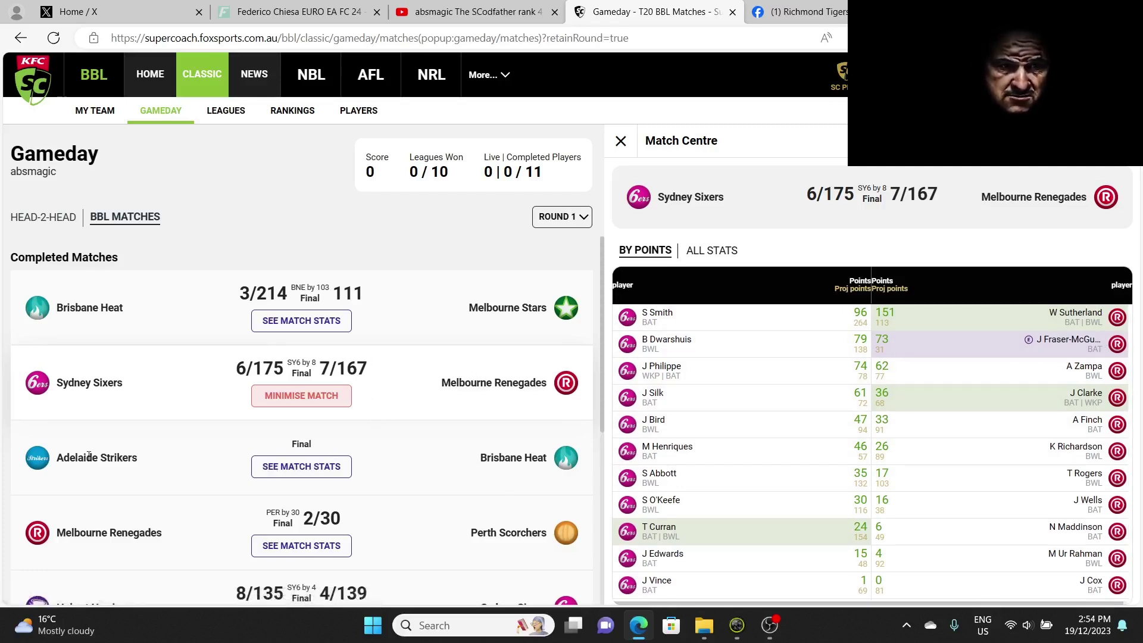
View the Strikers v Heat stats, then the Renegades v Scorchers player points, totalling 77 to 29.
{"action": "left_click", "coordinate": [297, 465]}
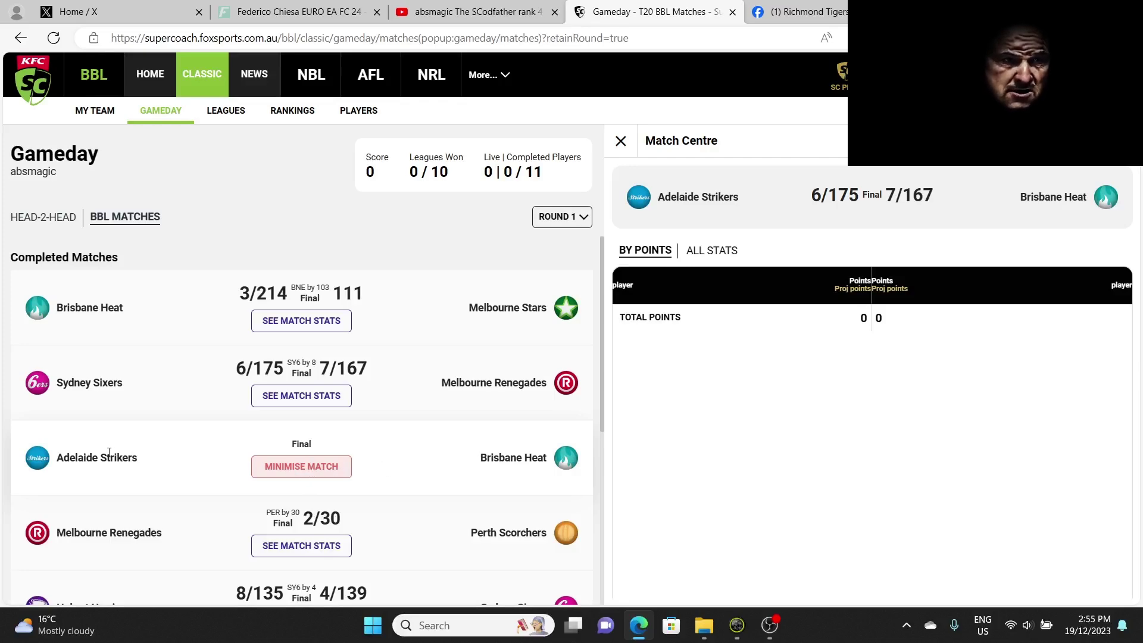
{"action": "scroll", "coordinate": [262, 460], "scroll_direction": "down", "scroll_amount": 3}
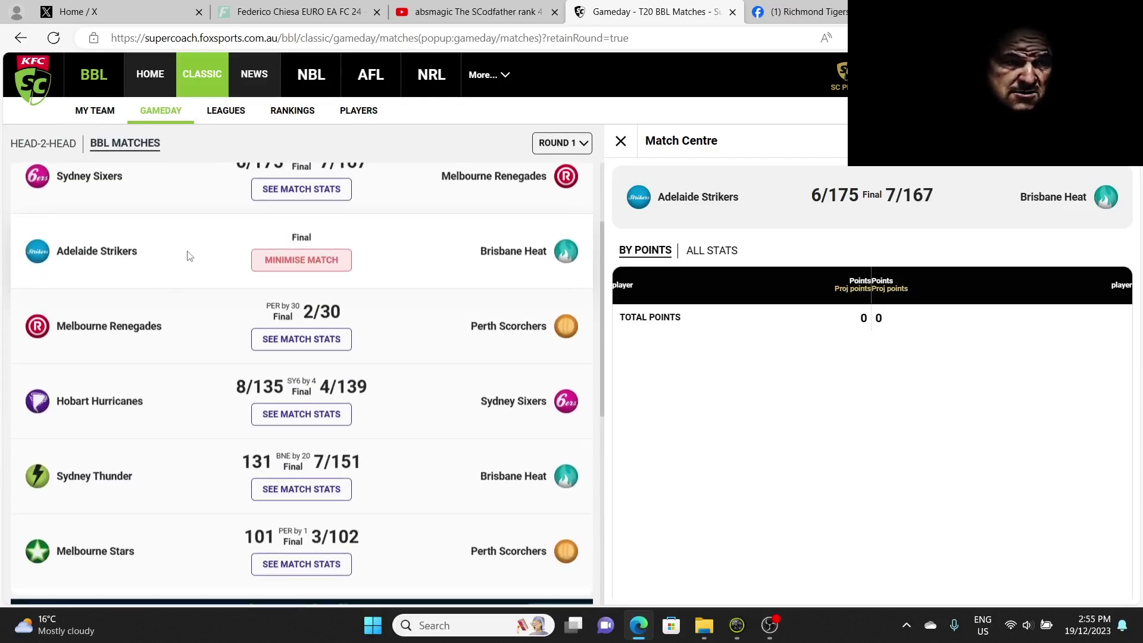
{"action": "left_click", "coordinate": [284, 341]}
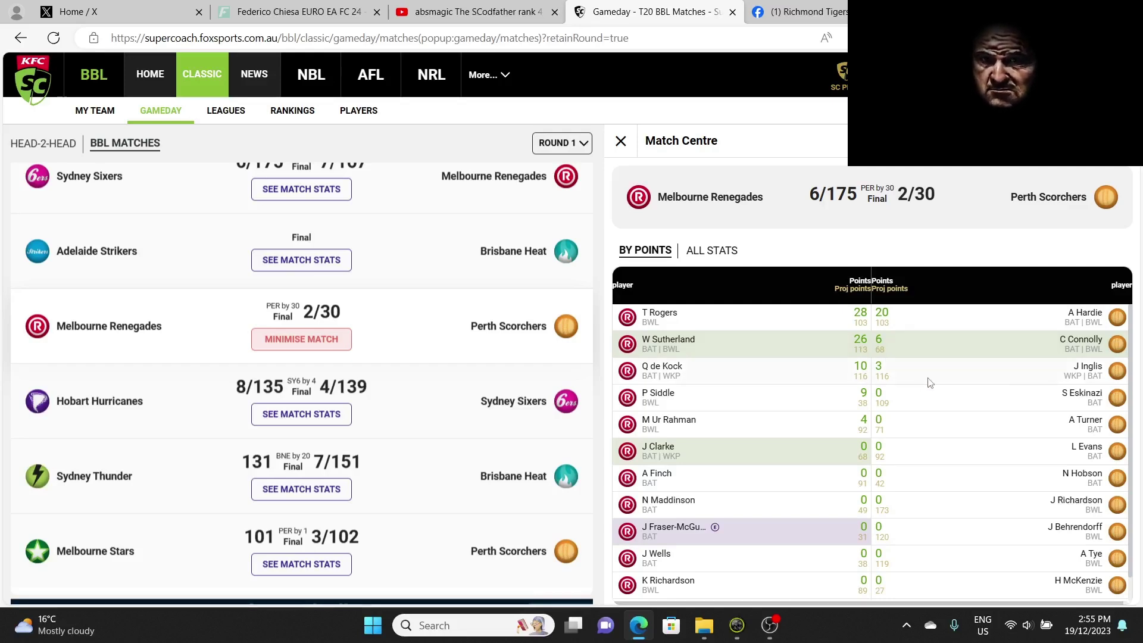
{"action": "scroll", "coordinate": [1042, 433], "scroll_direction": "down", "scroll_amount": 1}
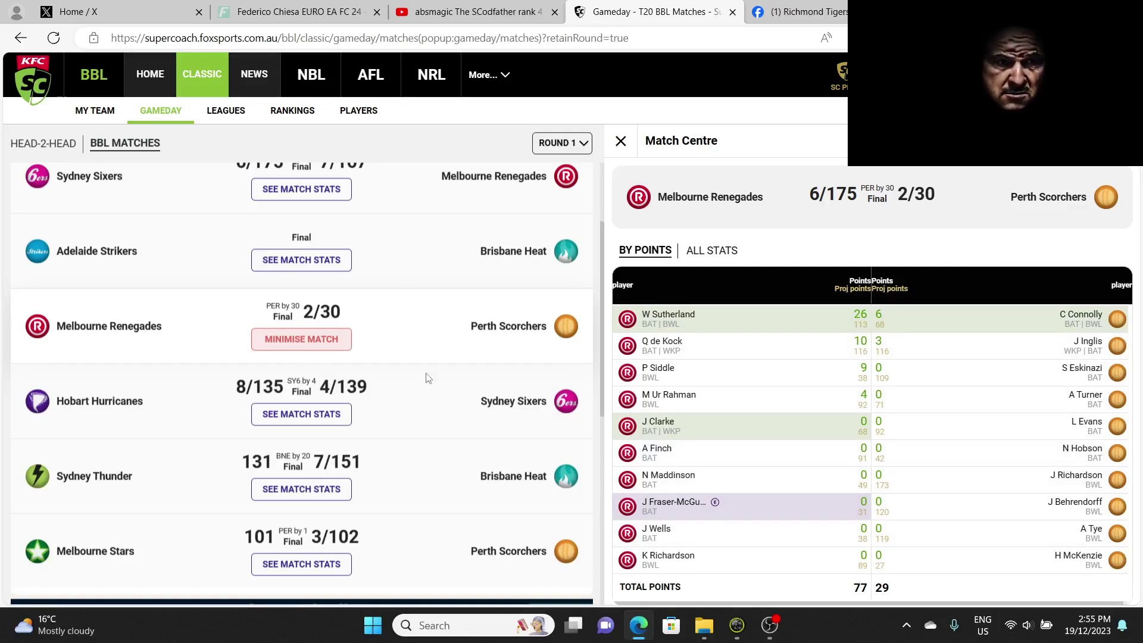
Check the Hurricanes v Sixers points, then Thunder v Heat, led by T Sangha's 94.
{"action": "left_click", "coordinate": [337, 415]}
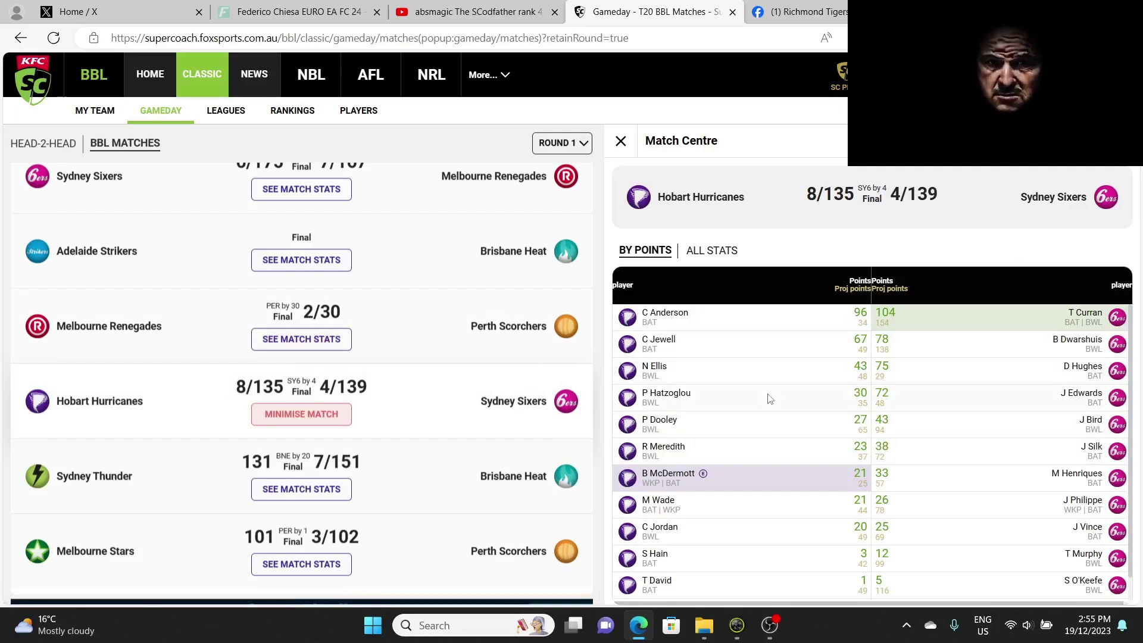
{"action": "scroll", "coordinate": [768, 397], "scroll_direction": "down", "scroll_amount": 1}
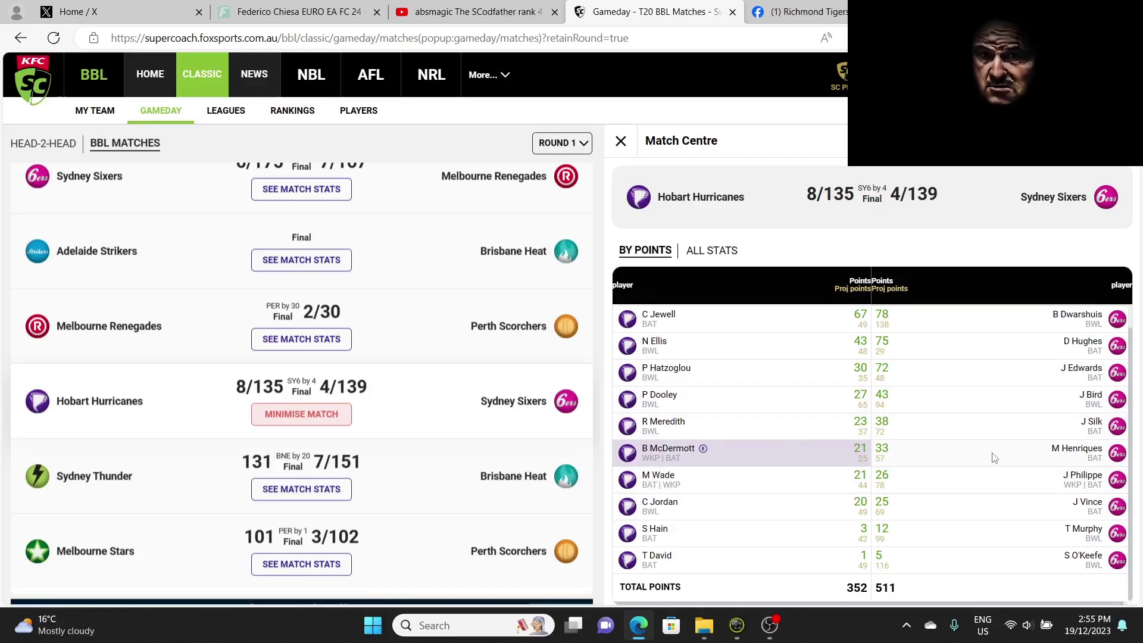
{"action": "scroll", "coordinate": [993, 458], "scroll_direction": "up", "scroll_amount": 1}
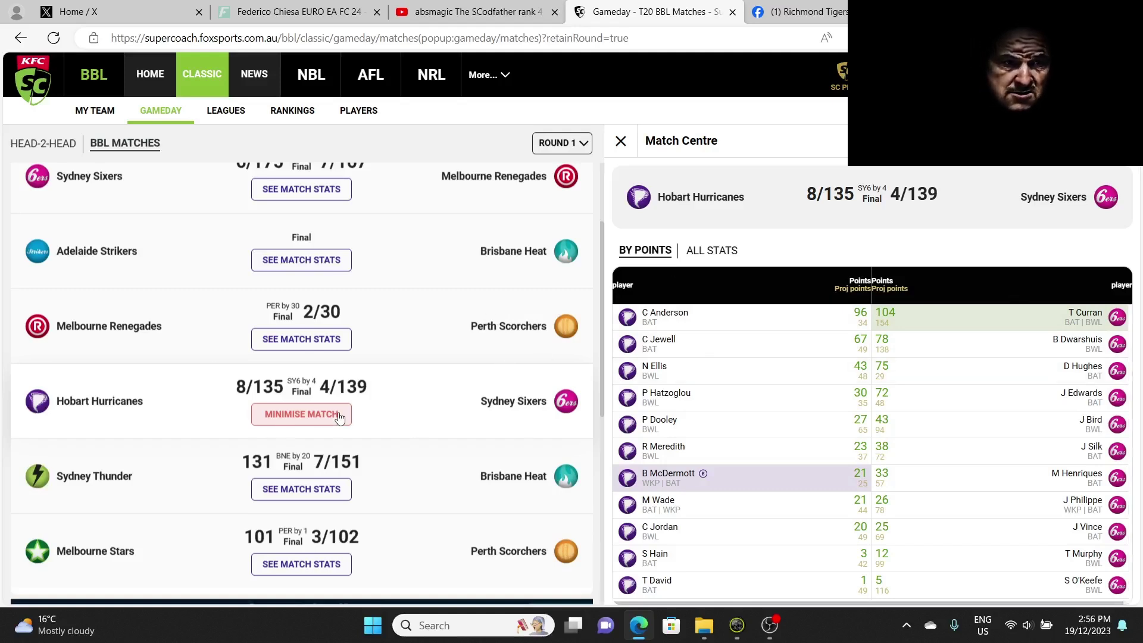
{"action": "left_click", "coordinate": [298, 493]}
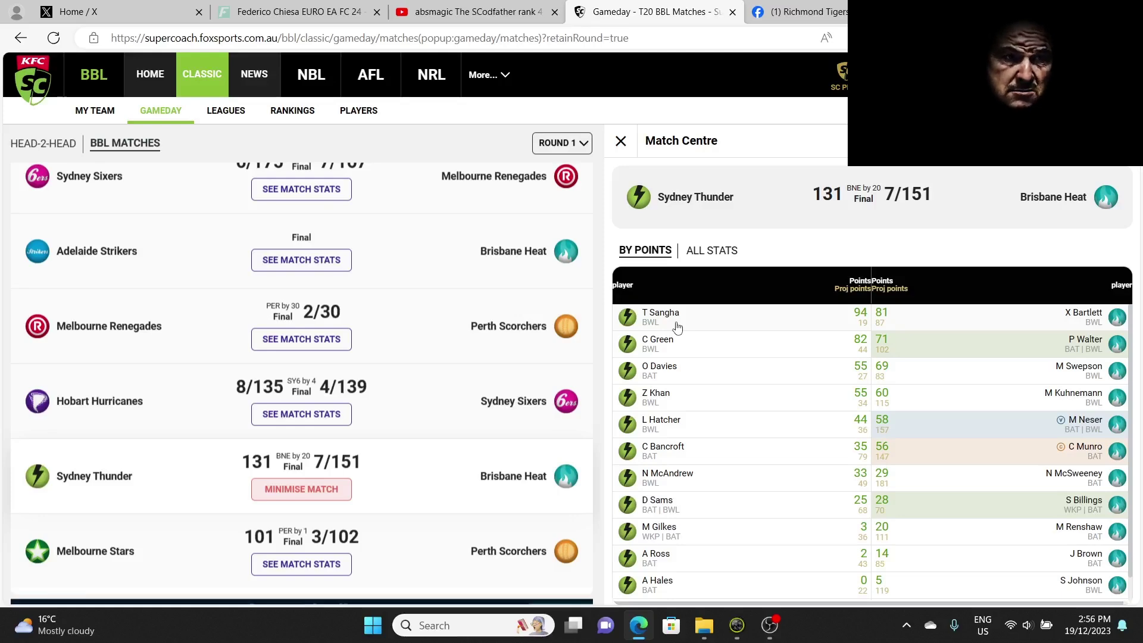
{"action": "left_click", "coordinate": [95, 111]}
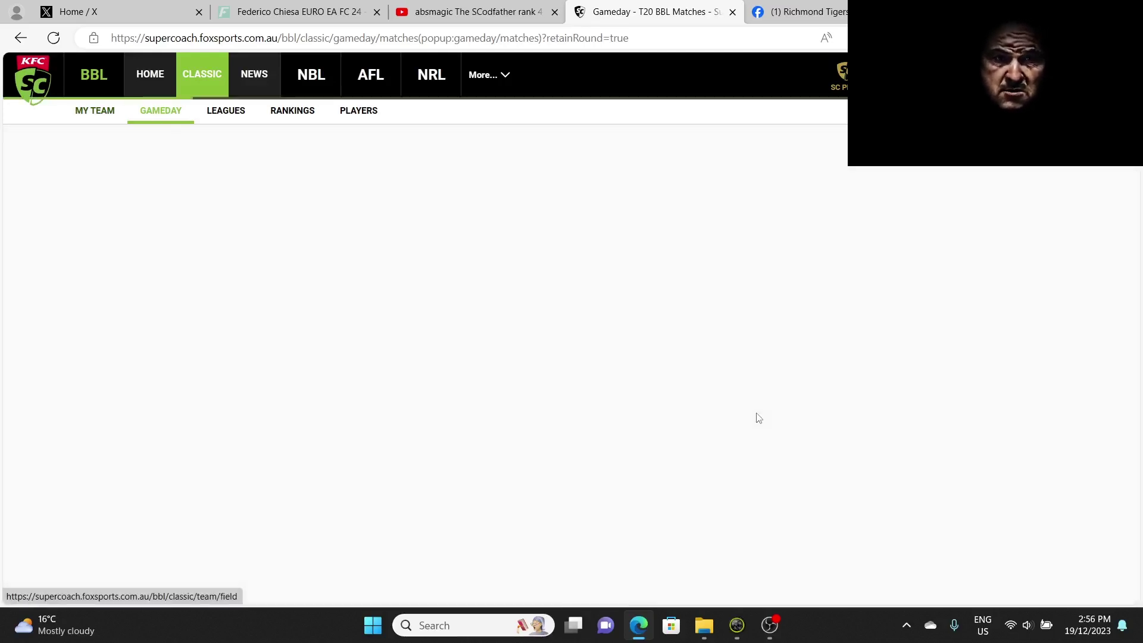
{"action": "scroll", "coordinate": [659, 405], "scroll_direction": "down", "scroll_amount": 1}
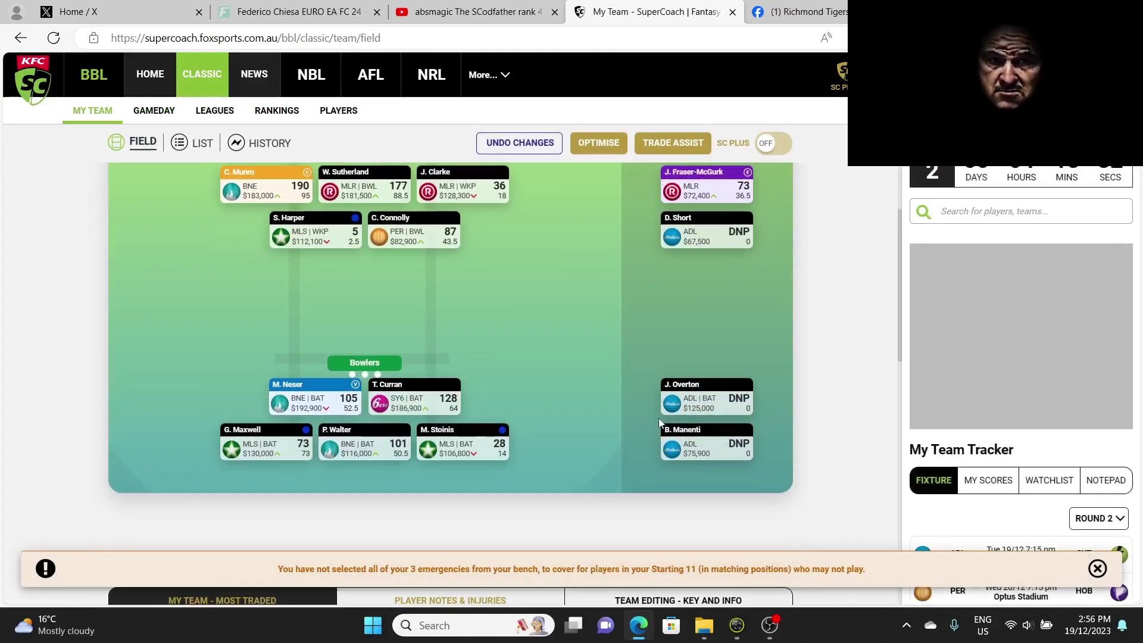
{"action": "mouse_move", "coordinate": [709, 428]}
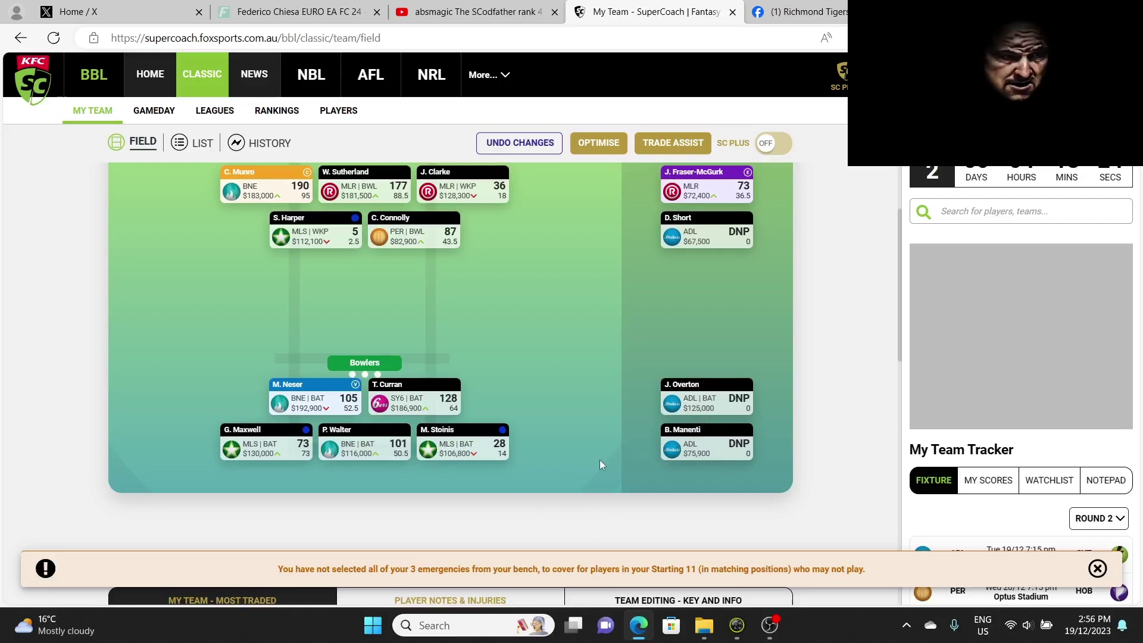
{"action": "scroll", "coordinate": [556, 431], "scroll_direction": "up", "scroll_amount": 1}
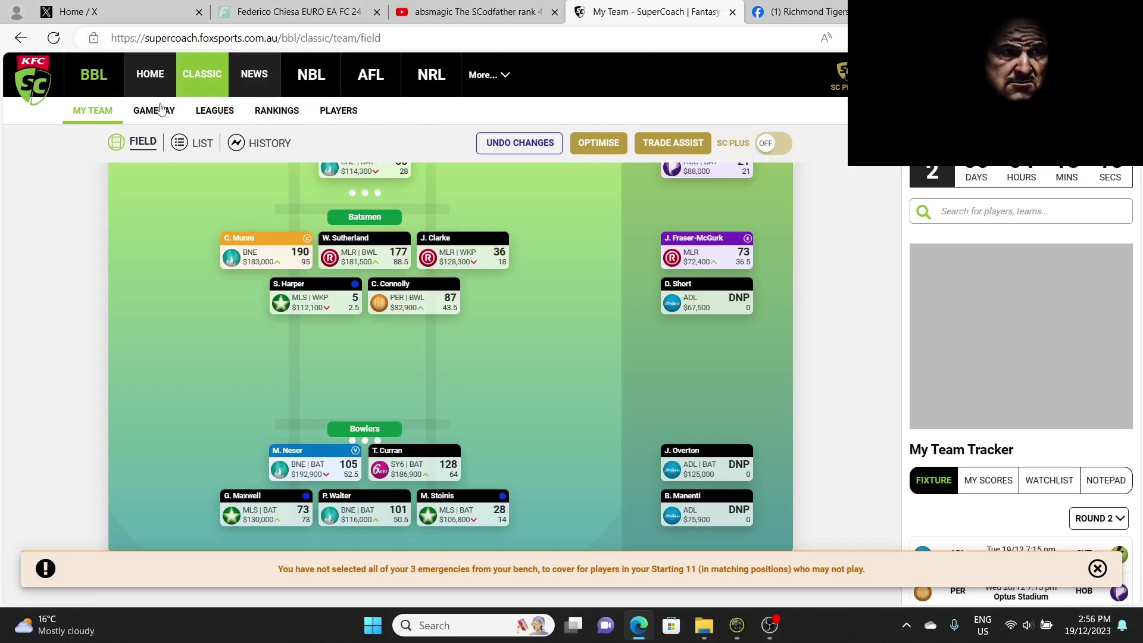
{"action": "left_click", "coordinate": [157, 112]}
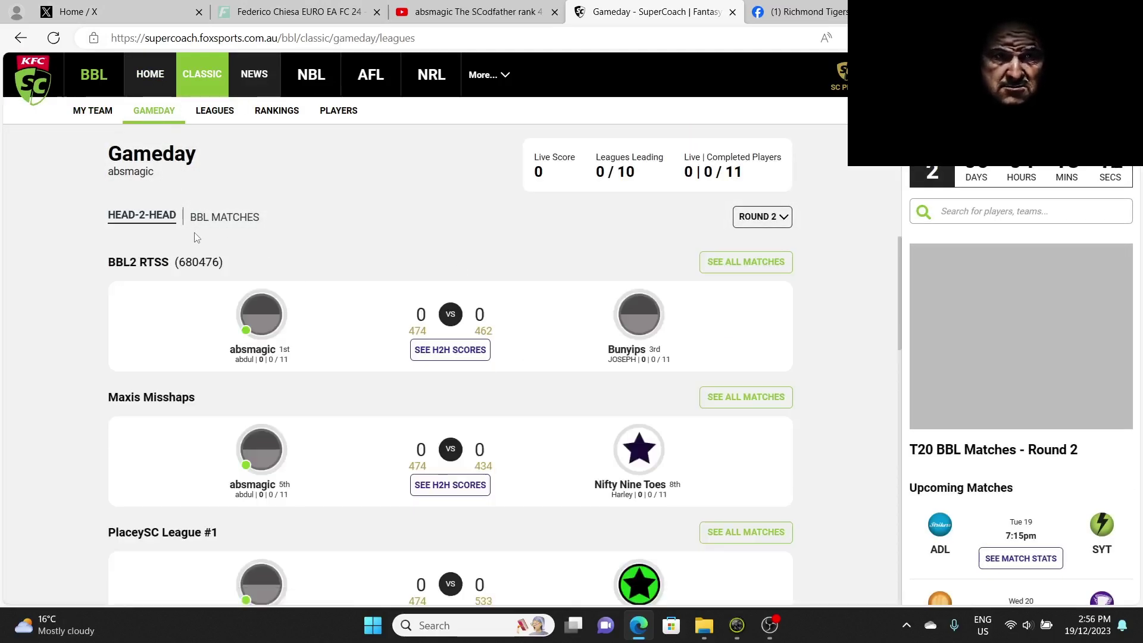
{"action": "left_click", "coordinate": [215, 221]}
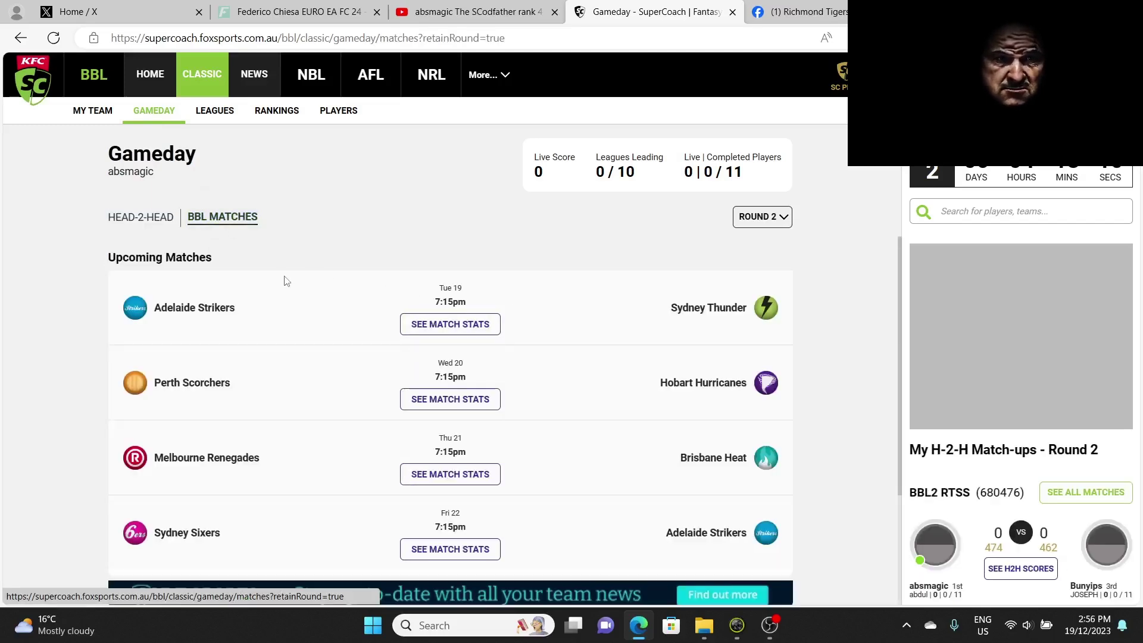
{"action": "scroll", "coordinate": [365, 301], "scroll_direction": "down", "scroll_amount": 2}
{"action": "left_click", "coordinate": [773, 144]}
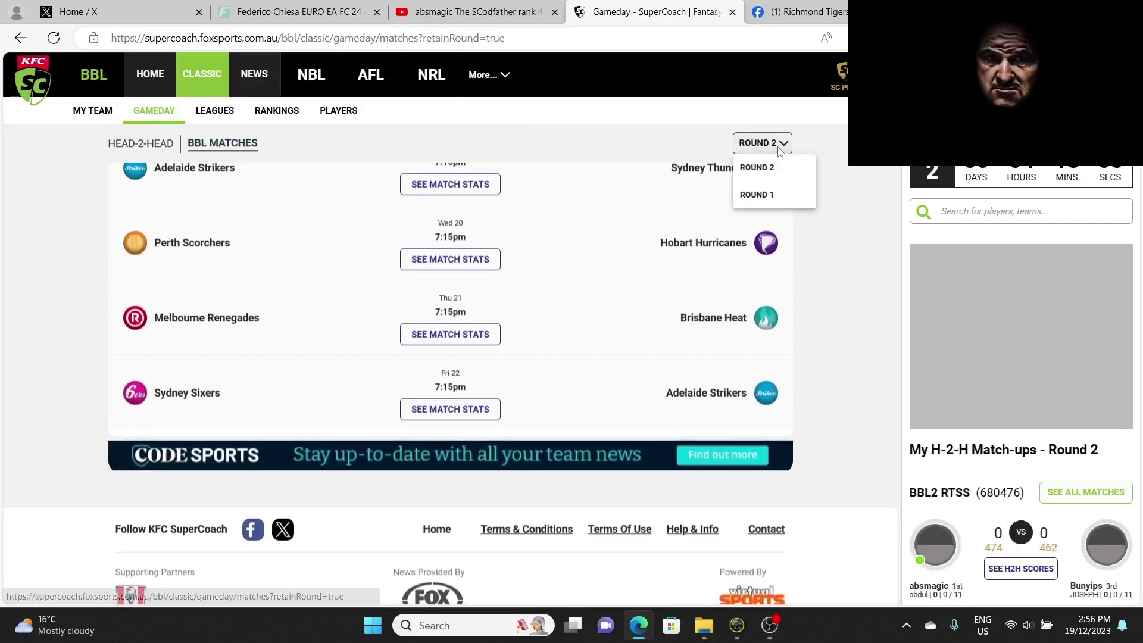
{"action": "left_click", "coordinate": [768, 196]}
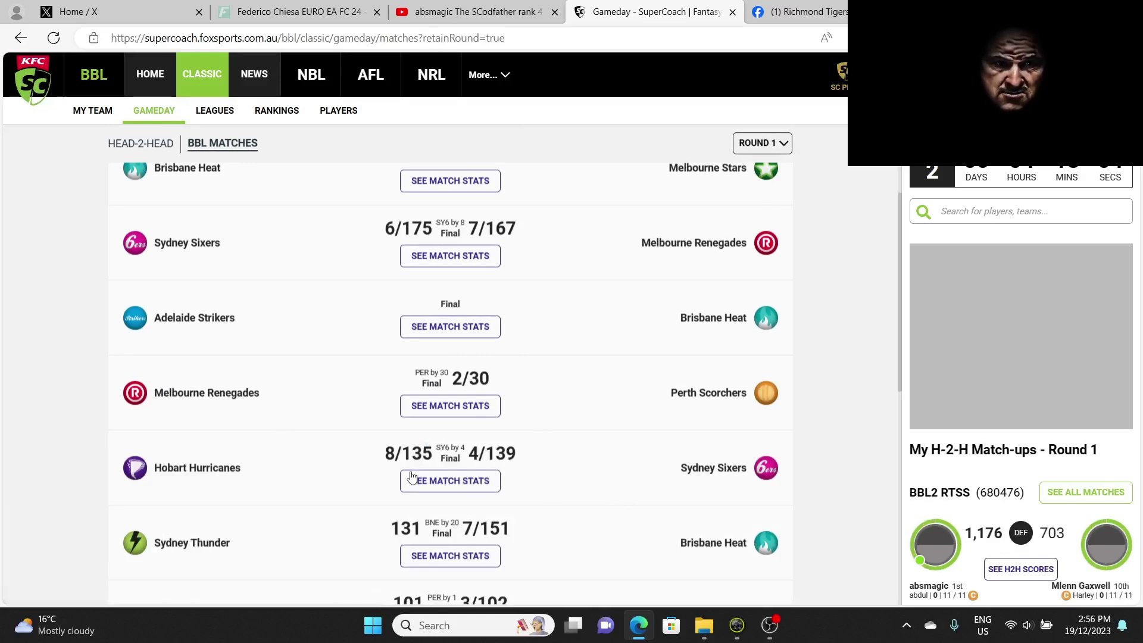
{"action": "scroll", "coordinate": [537, 483], "scroll_direction": "down", "scroll_amount": 2}
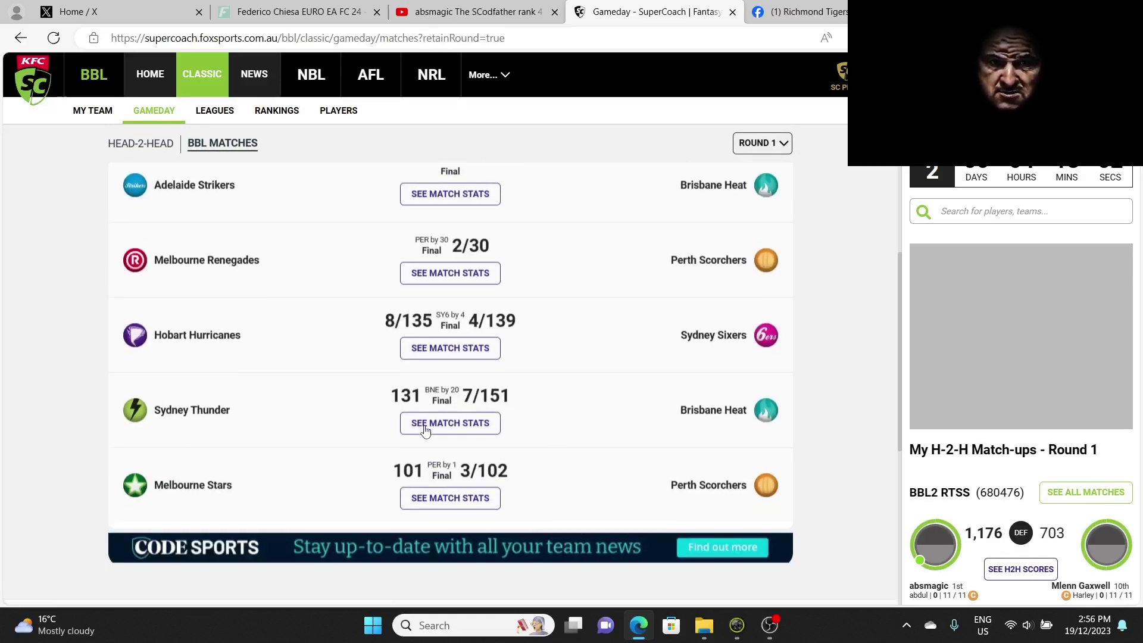
Open the Thunder v Heat breakdown, then switch to Stars v Scorchers, led by J Behrendorff's 108.
{"action": "left_click", "coordinate": [454, 430]}
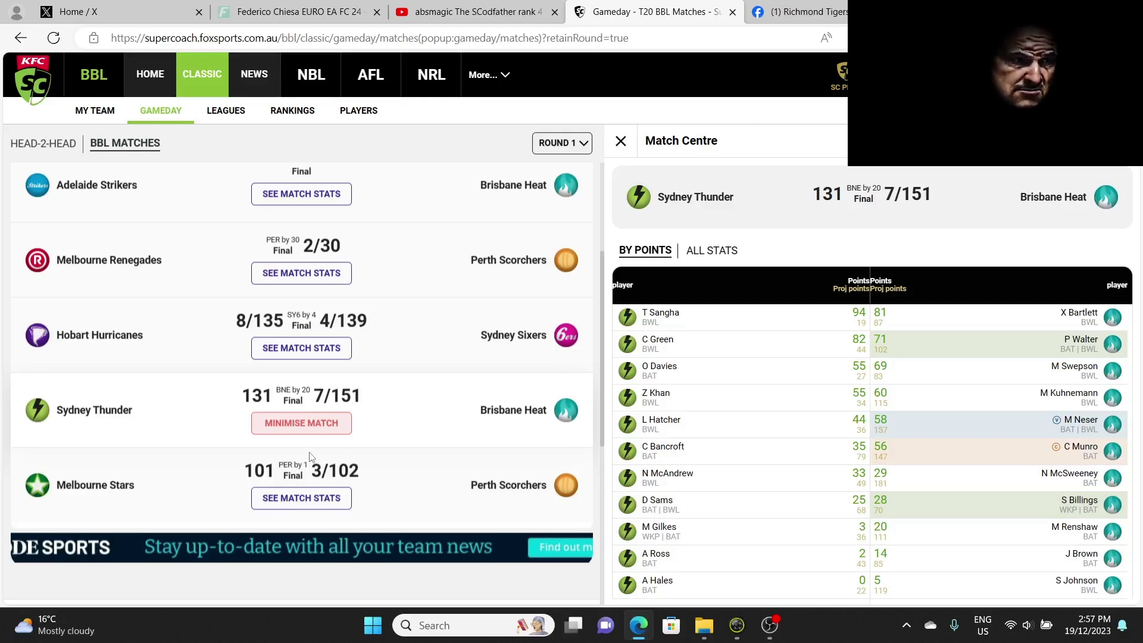
{"action": "left_click", "coordinate": [311, 501]}
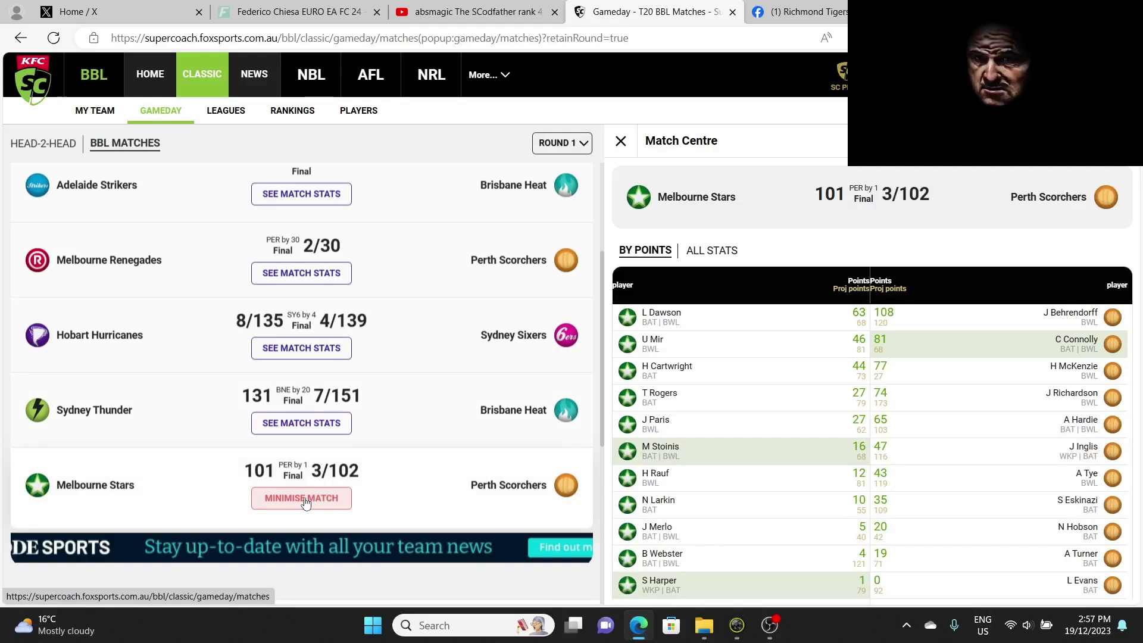
Minimise the match breakdown and go back through Gameday to My Team, showing $95,500 left.
{"action": "left_click", "coordinate": [305, 502]}
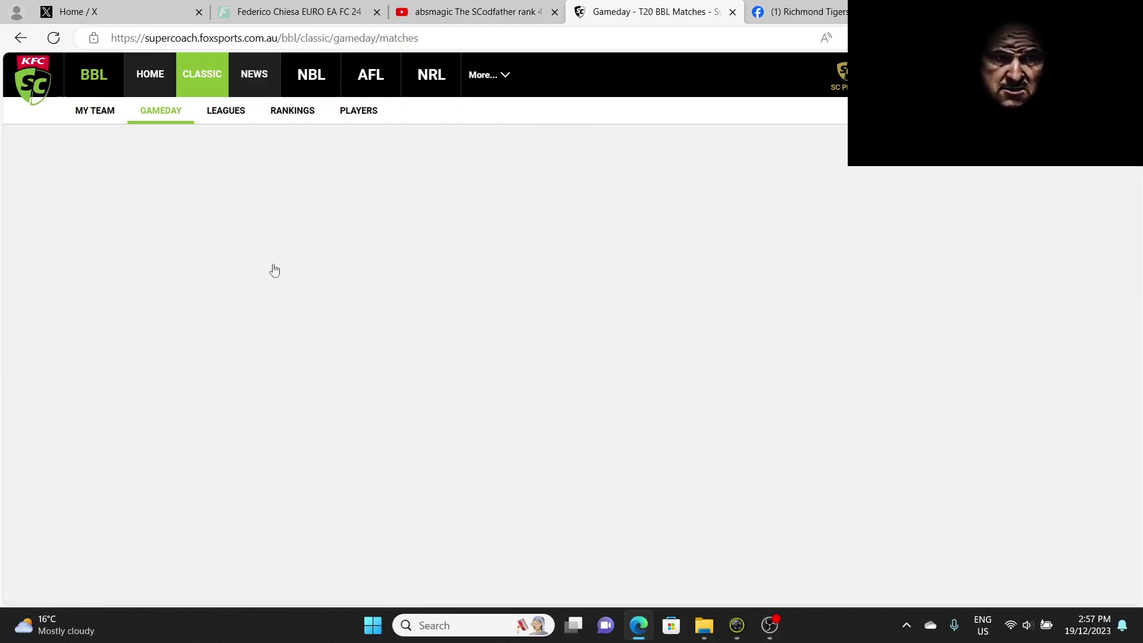
{"action": "left_click", "coordinate": [20, 39]}
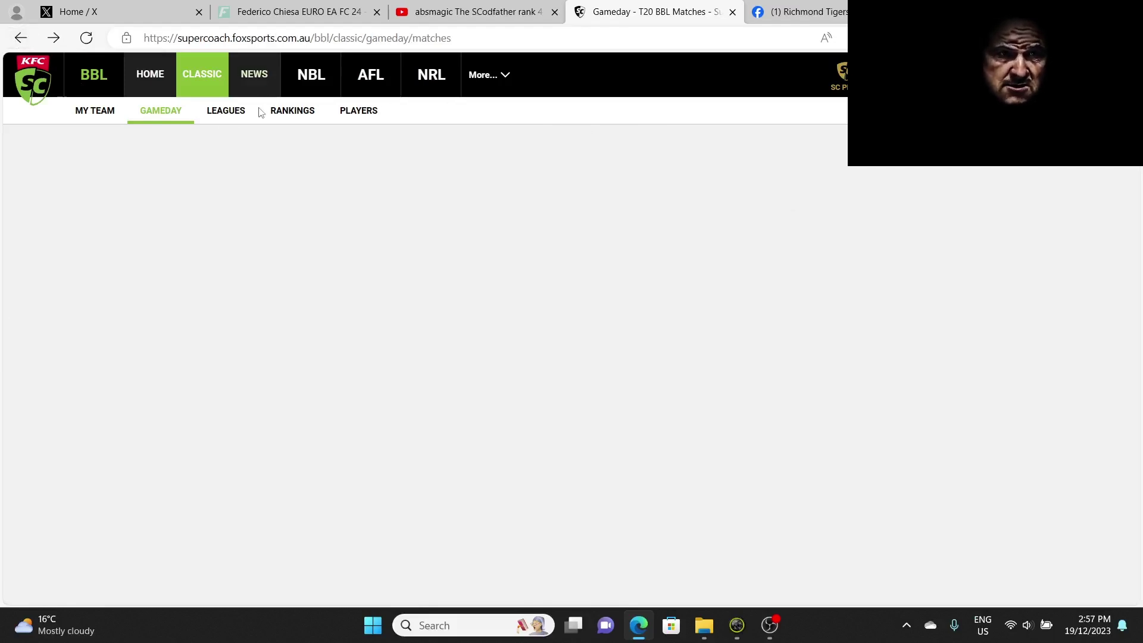
{"action": "left_click", "coordinate": [165, 114]}
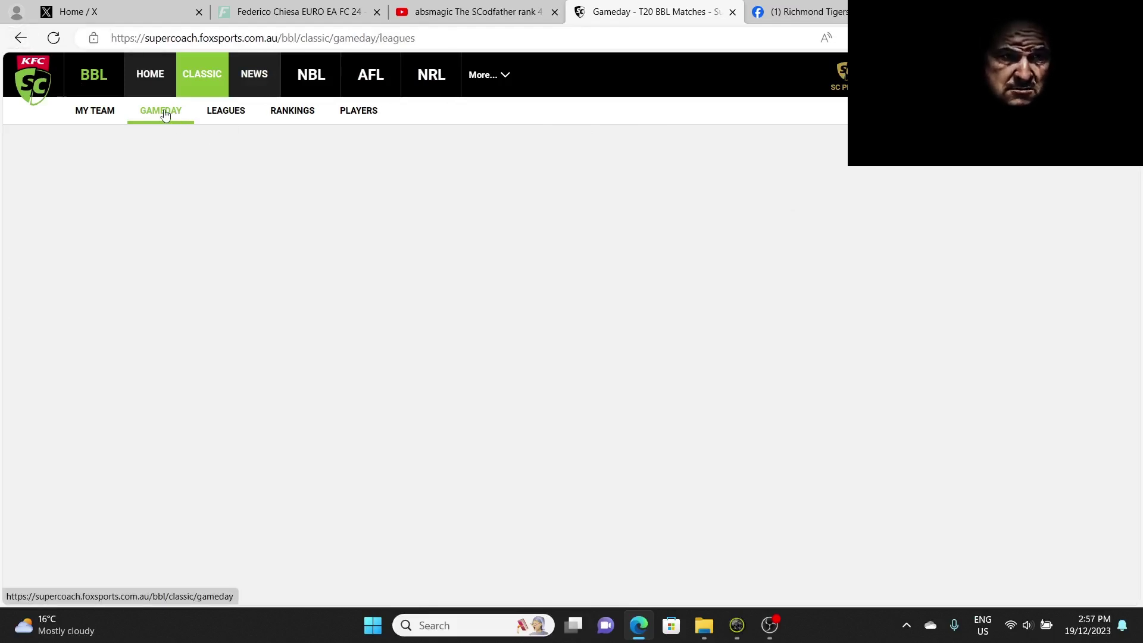
{"action": "left_click", "coordinate": [84, 114]}
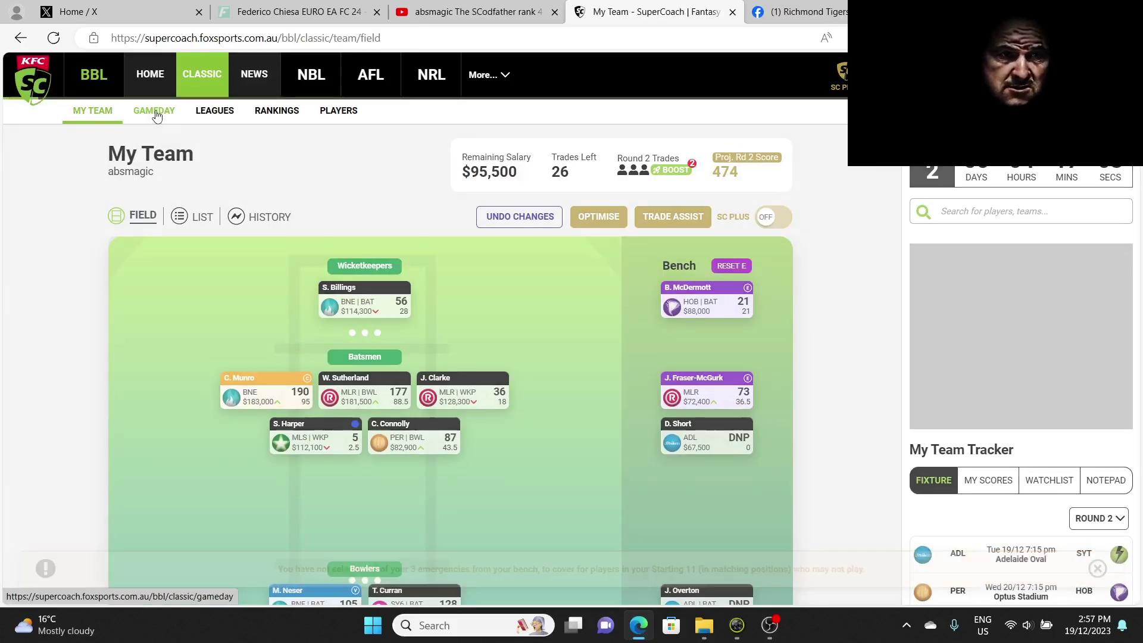
List the Round 1 BBL matches and open the Stars v Scorchers points breakdown.
{"action": "left_click", "coordinate": [154, 112]}
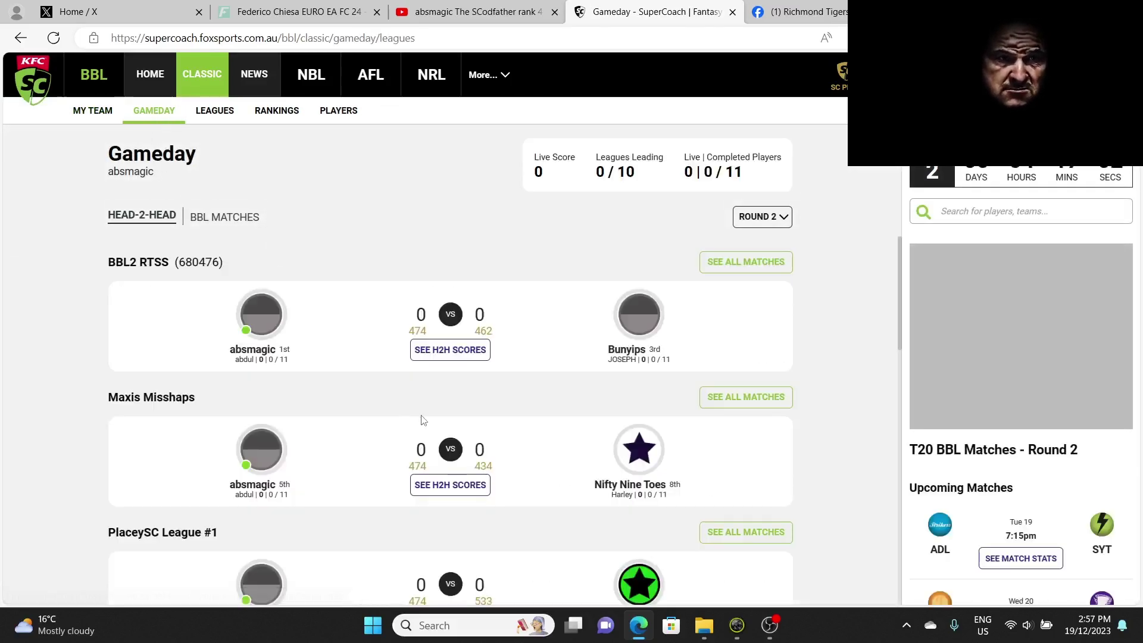
{"action": "left_click", "coordinate": [210, 219]}
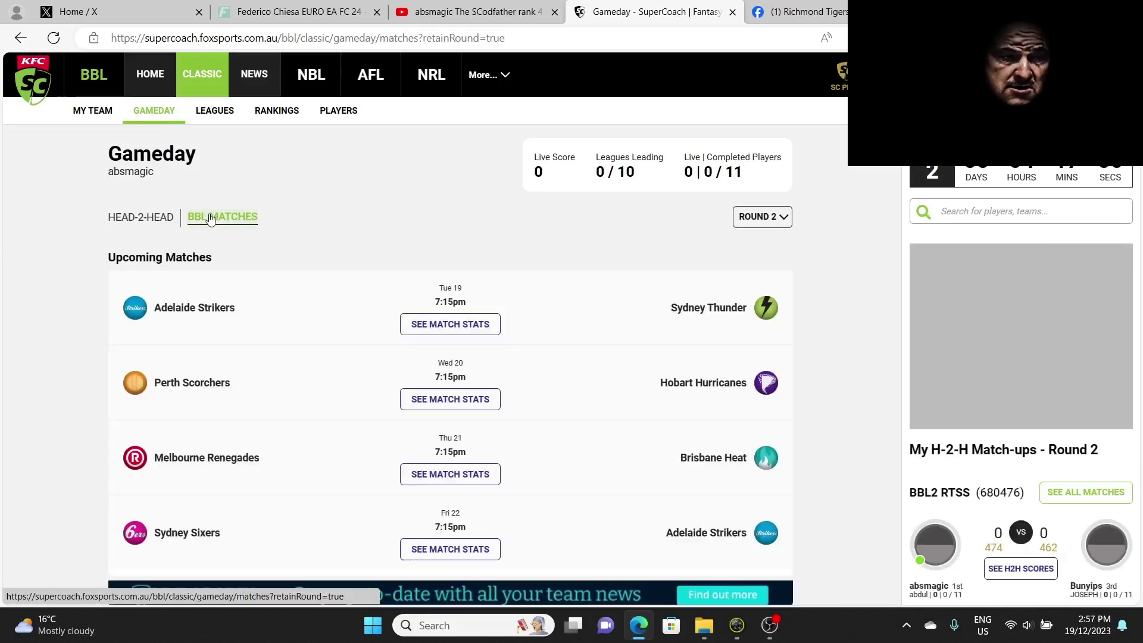
{"action": "left_click", "coordinate": [781, 220]}
{"action": "left_click", "coordinate": [762, 270]}
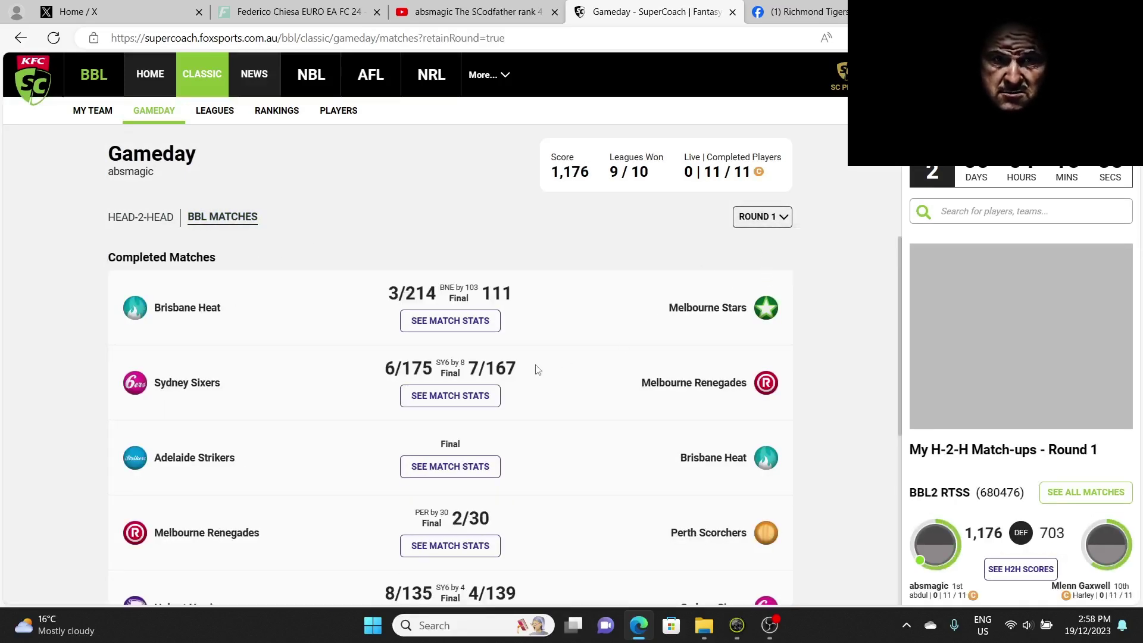
{"action": "scroll", "coordinate": [456, 438], "scroll_direction": "down", "scroll_amount": 5}
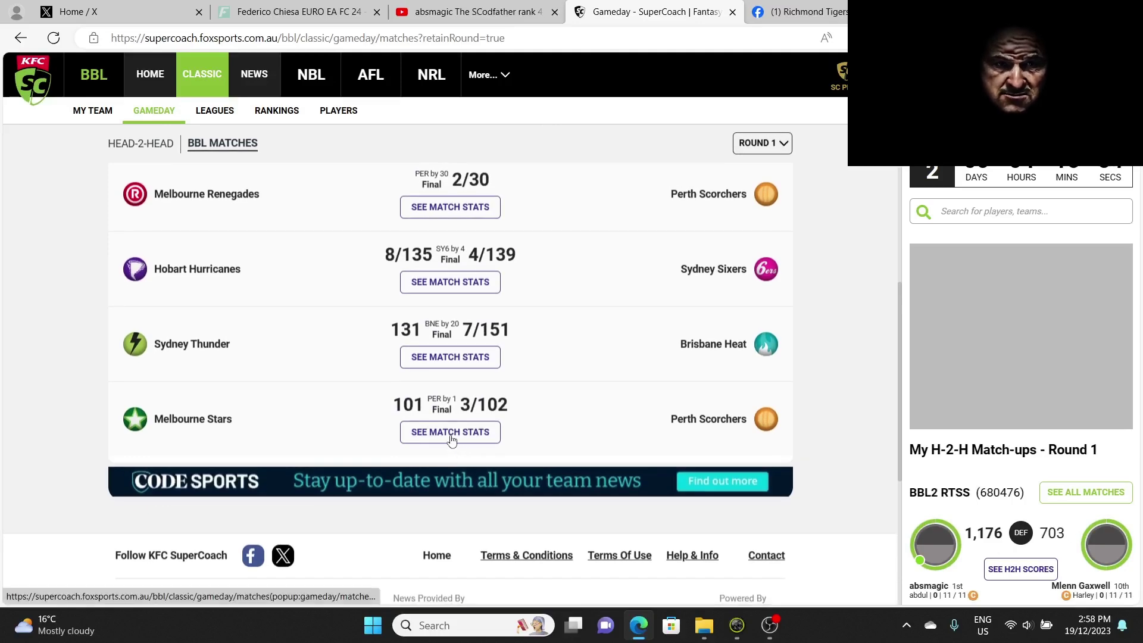
{"action": "left_click", "coordinate": [451, 438]}
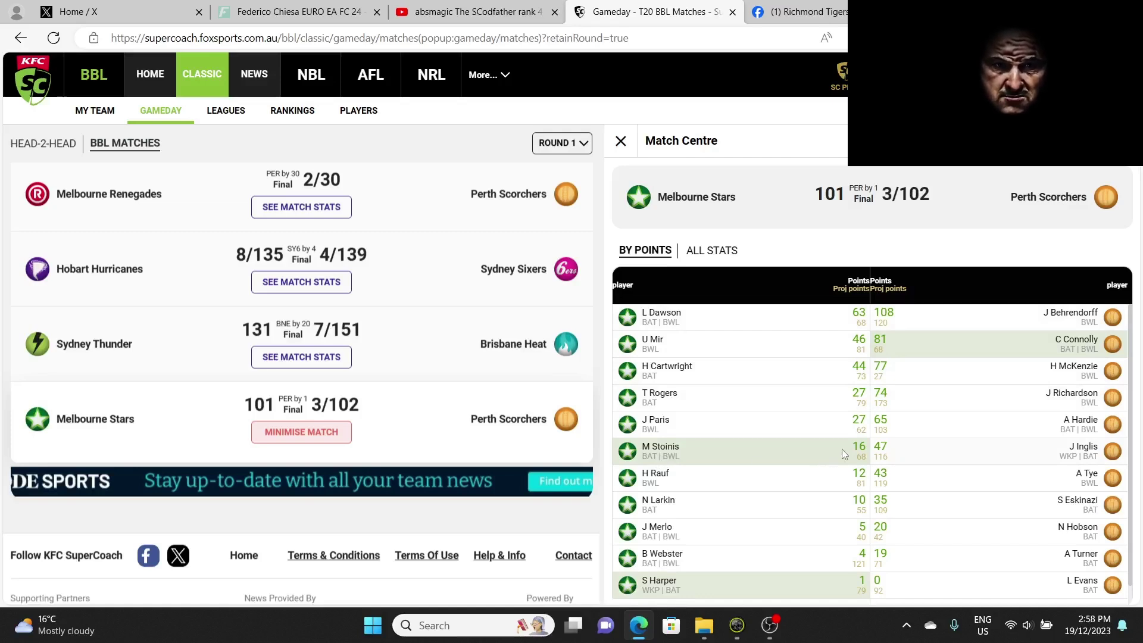
{"action": "scroll", "coordinate": [842, 449], "scroll_direction": "down", "scroll_amount": 2}
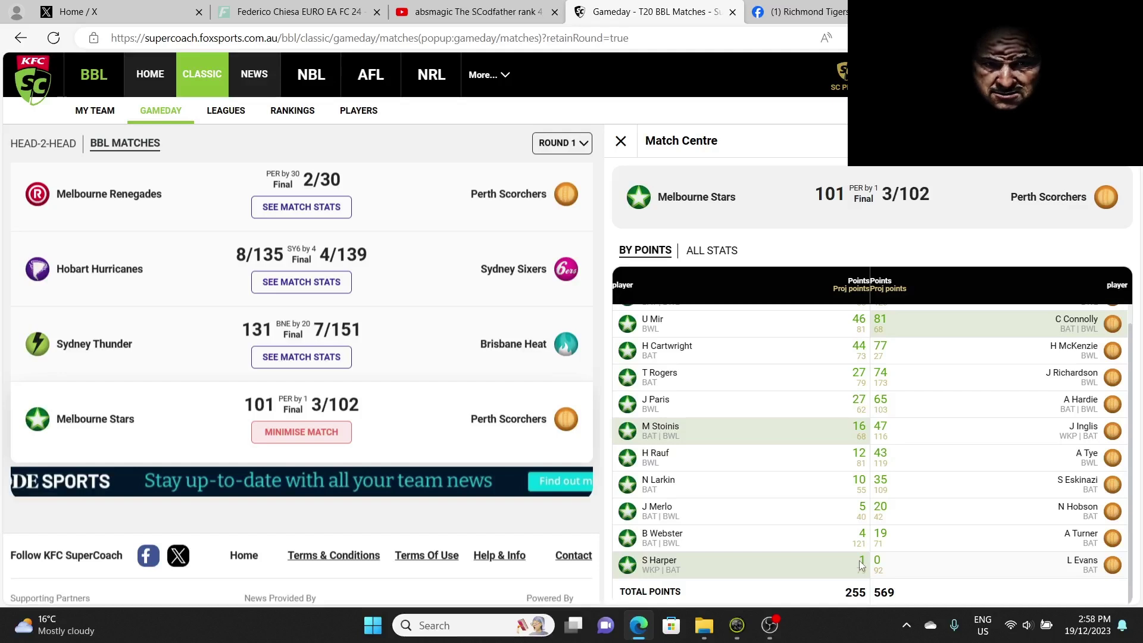
{"action": "scroll", "coordinate": [990, 448], "scroll_direction": "up", "scroll_amount": 2}
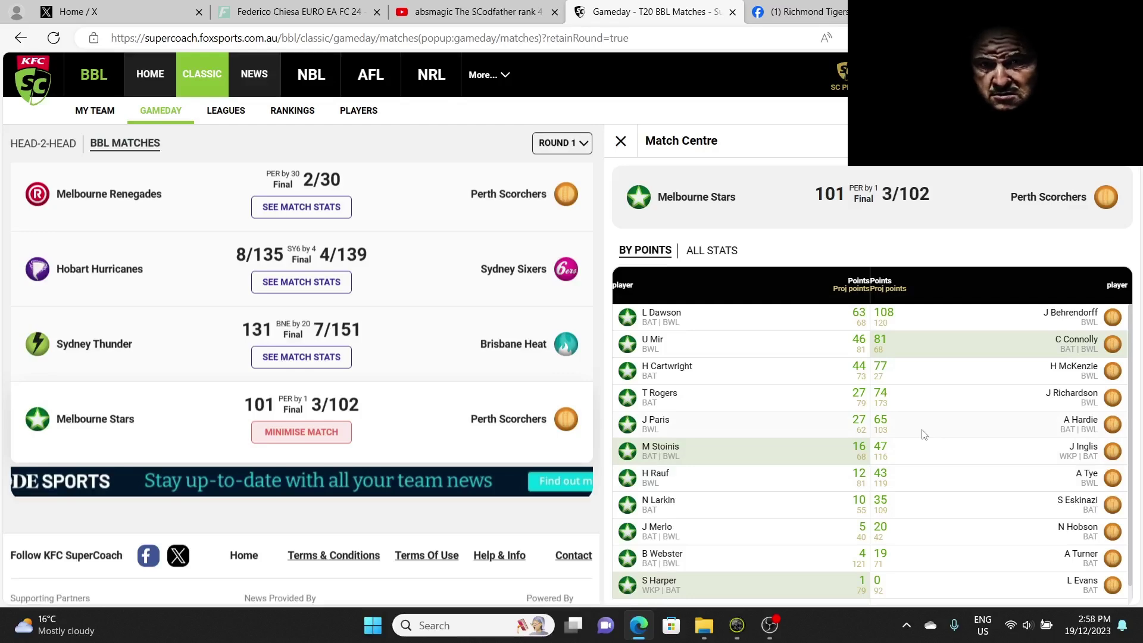
Return to the My Team field view and scroll through the team layout.
{"action": "left_click", "coordinate": [95, 111]}
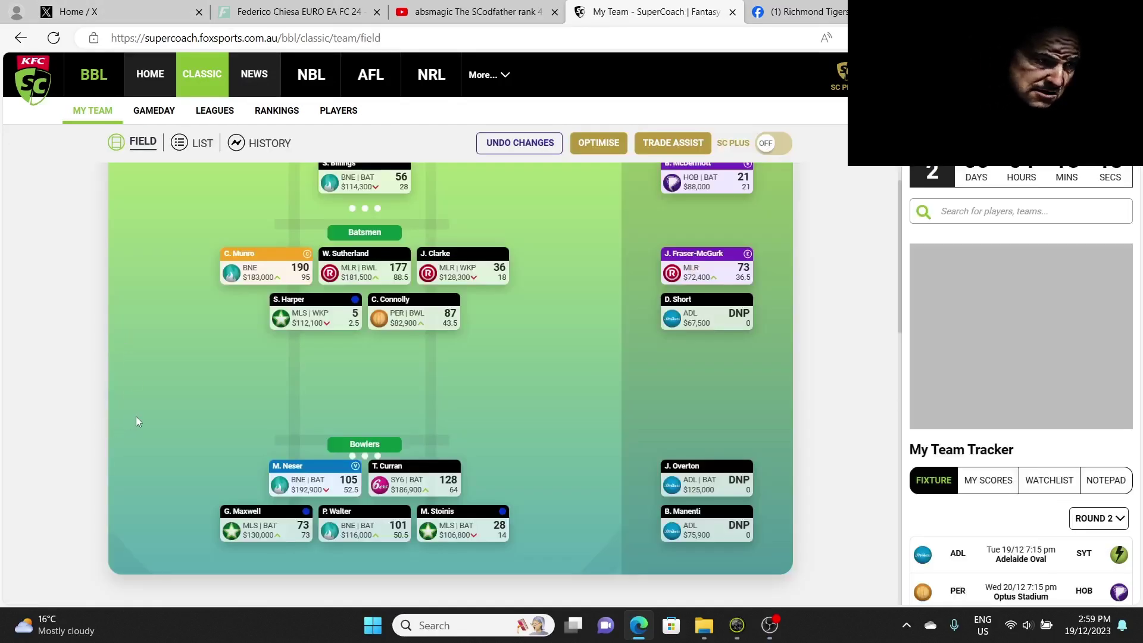
{"action": "scroll", "coordinate": [530, 389], "scroll_direction": "up", "scroll_amount": 2}
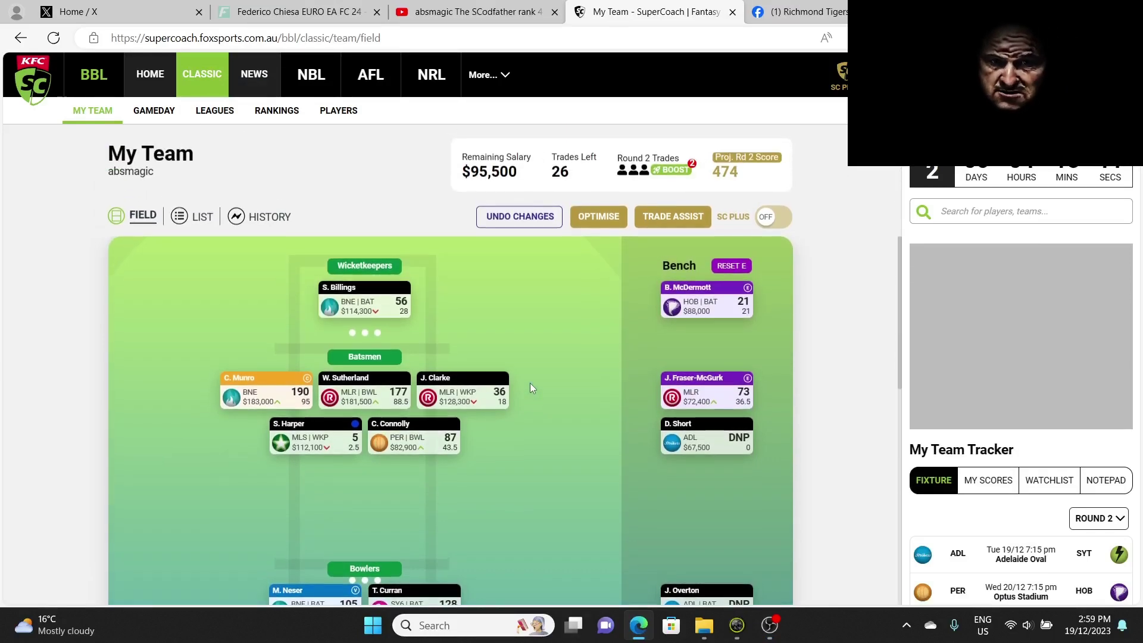
{"action": "scroll", "coordinate": [530, 389], "scroll_direction": "down", "scroll_amount": 3}
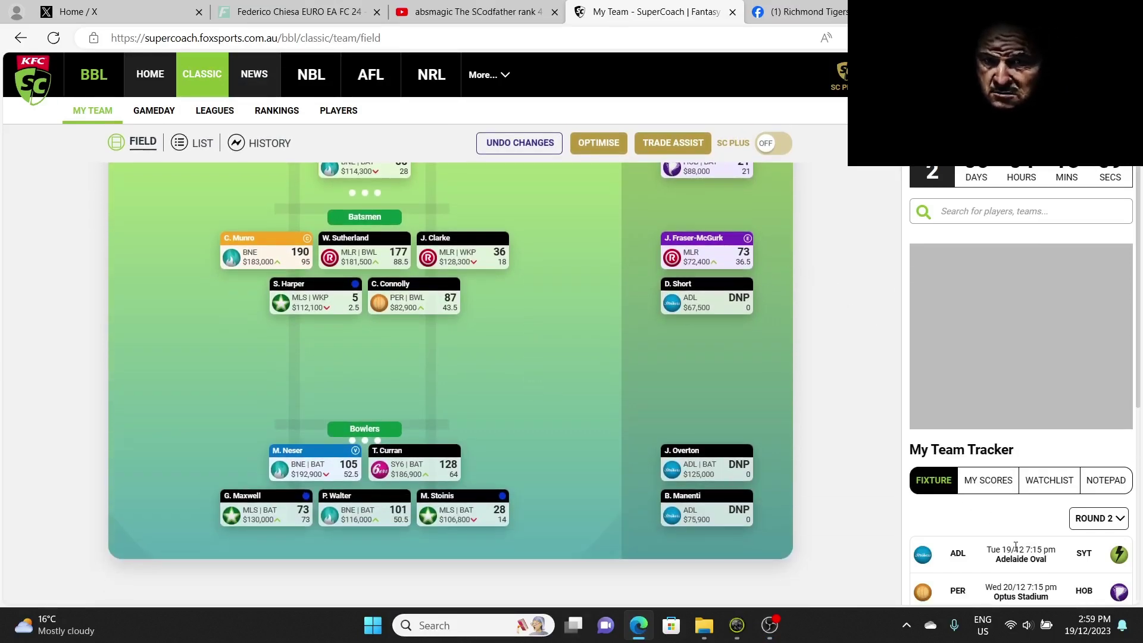
{"action": "scroll", "coordinate": [1033, 527], "scroll_direction": "down", "scroll_amount": 2}
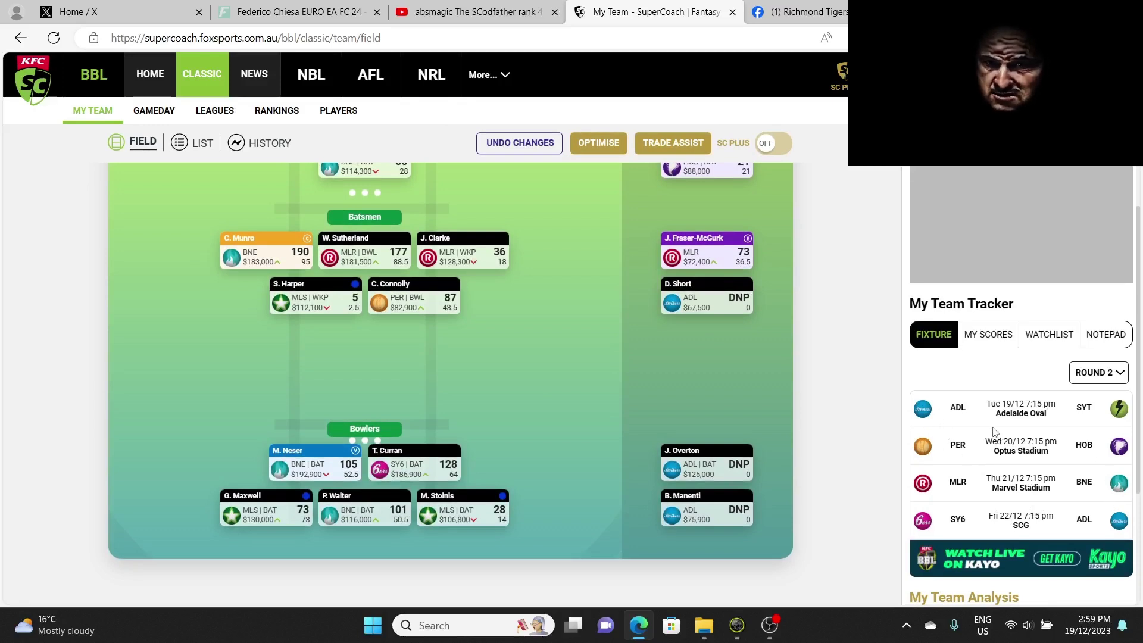
Browse the Round 3 and Round 4 fixtures, then set the fixture list back to Round 2.
{"action": "mouse_move", "coordinate": [293, 302]}
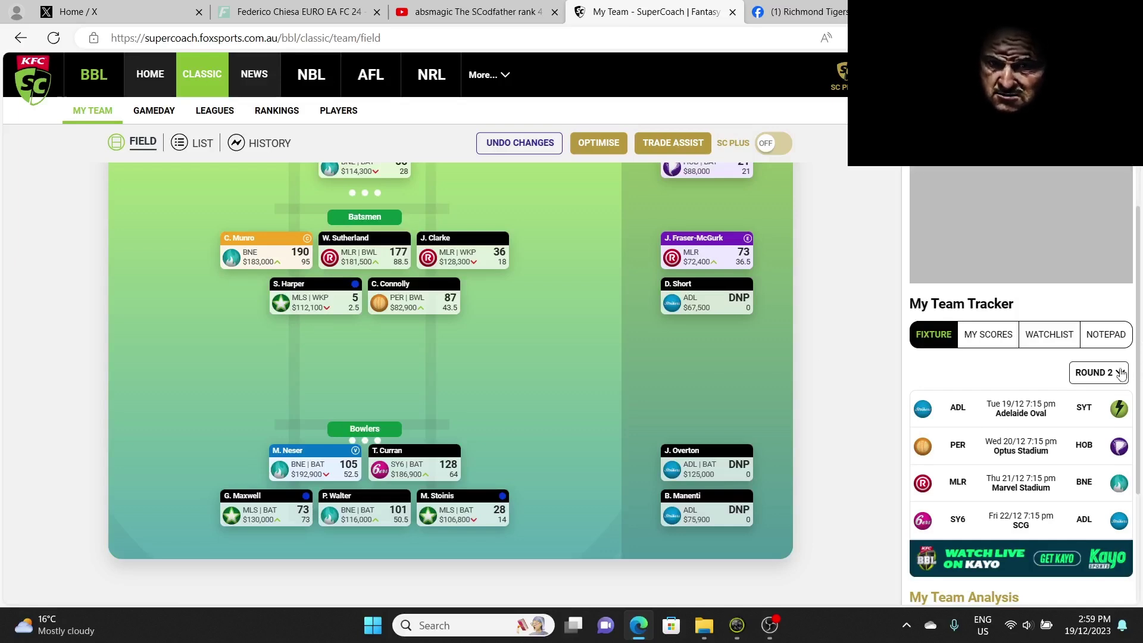
{"action": "left_click", "coordinate": [1099, 372]}
{"action": "left_click", "coordinate": [1079, 450]}
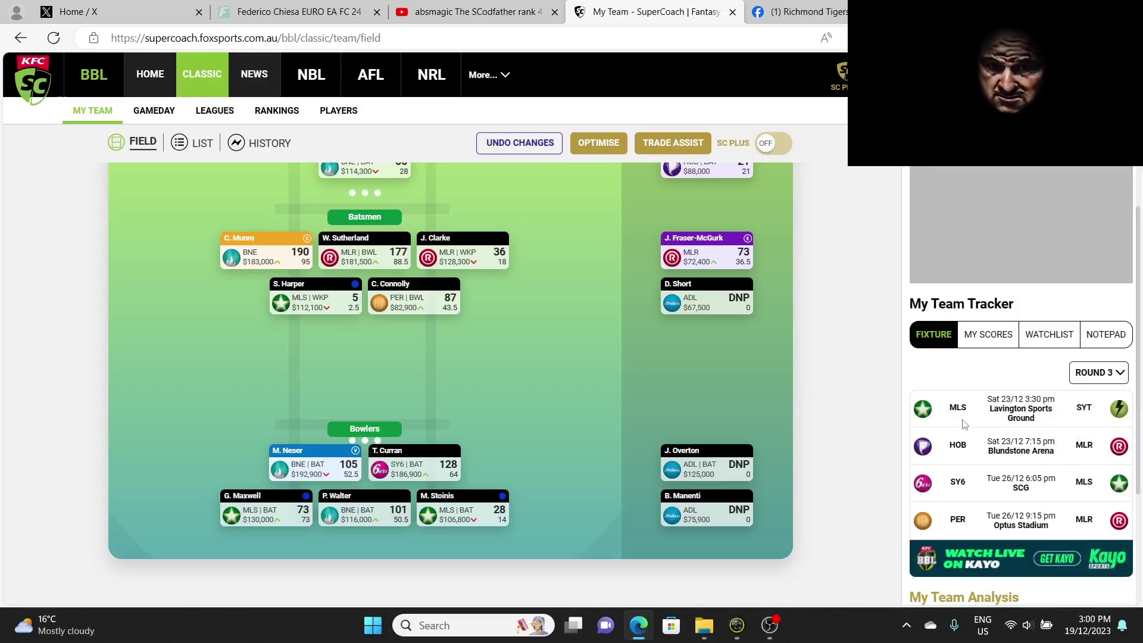
{"action": "mouse_move", "coordinate": [356, 320]}
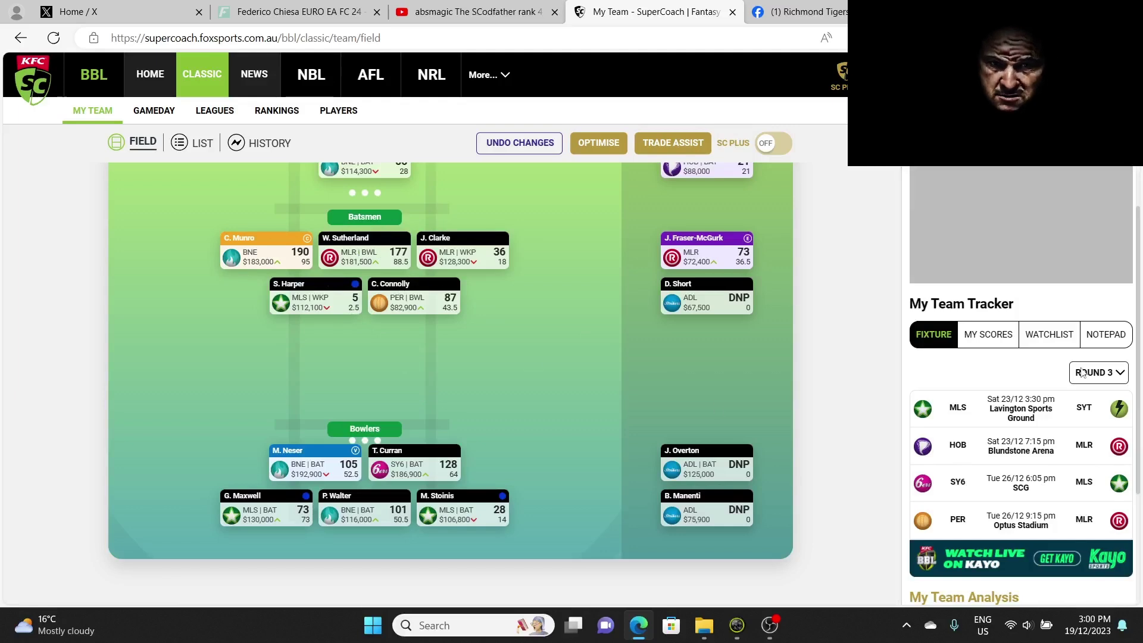
{"action": "left_click", "coordinate": [1117, 375]}
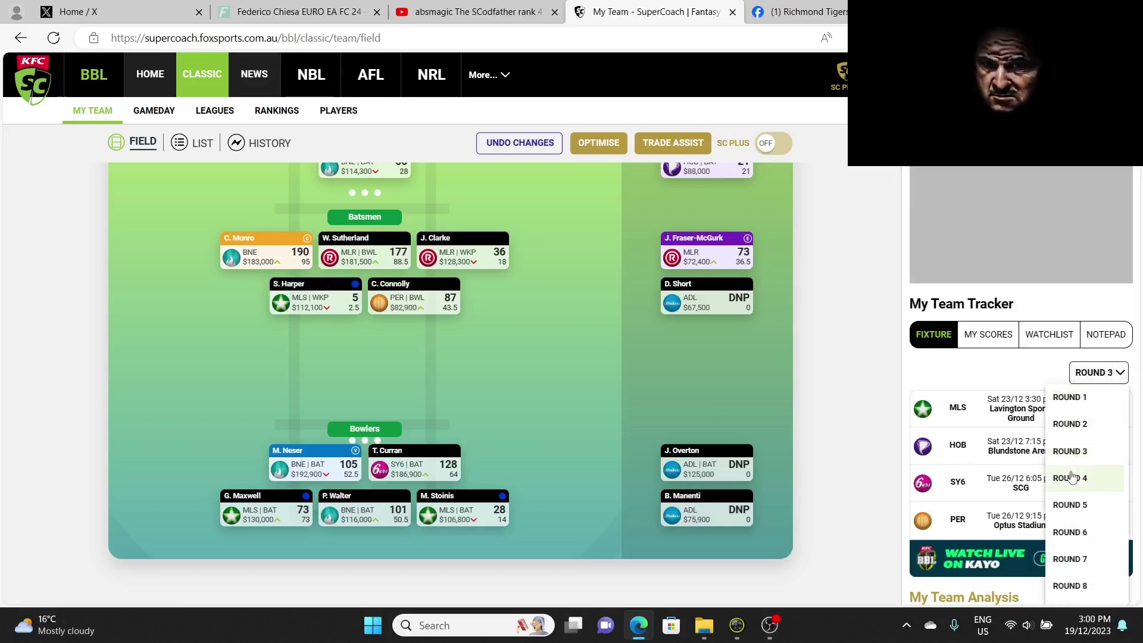
{"action": "left_click", "coordinate": [1071, 477]}
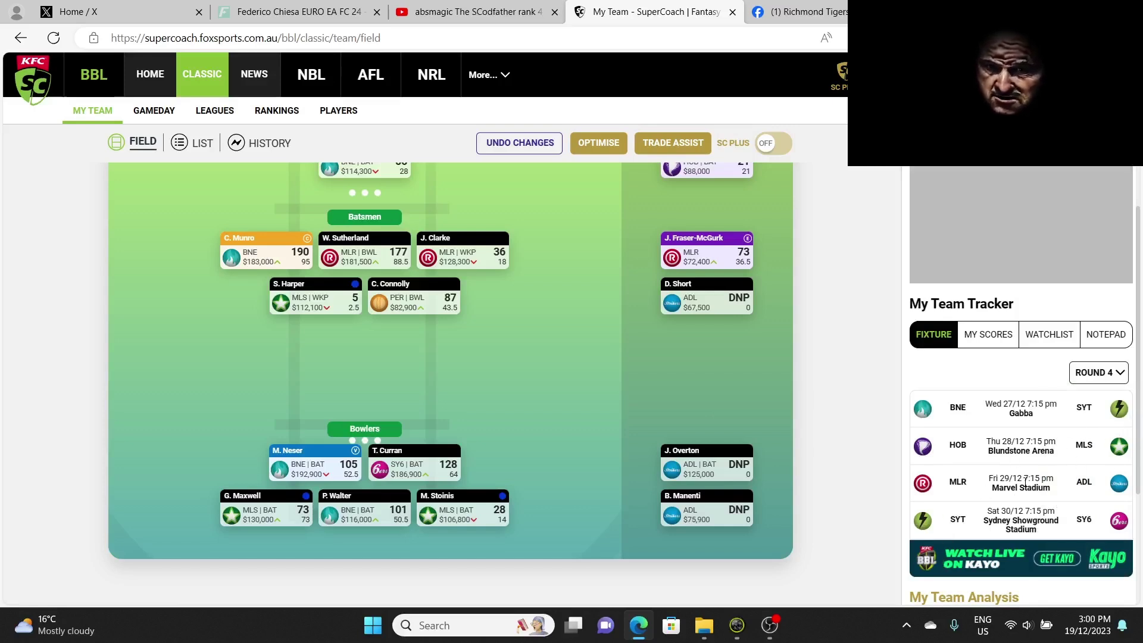
{"action": "left_click", "coordinate": [1098, 372]}
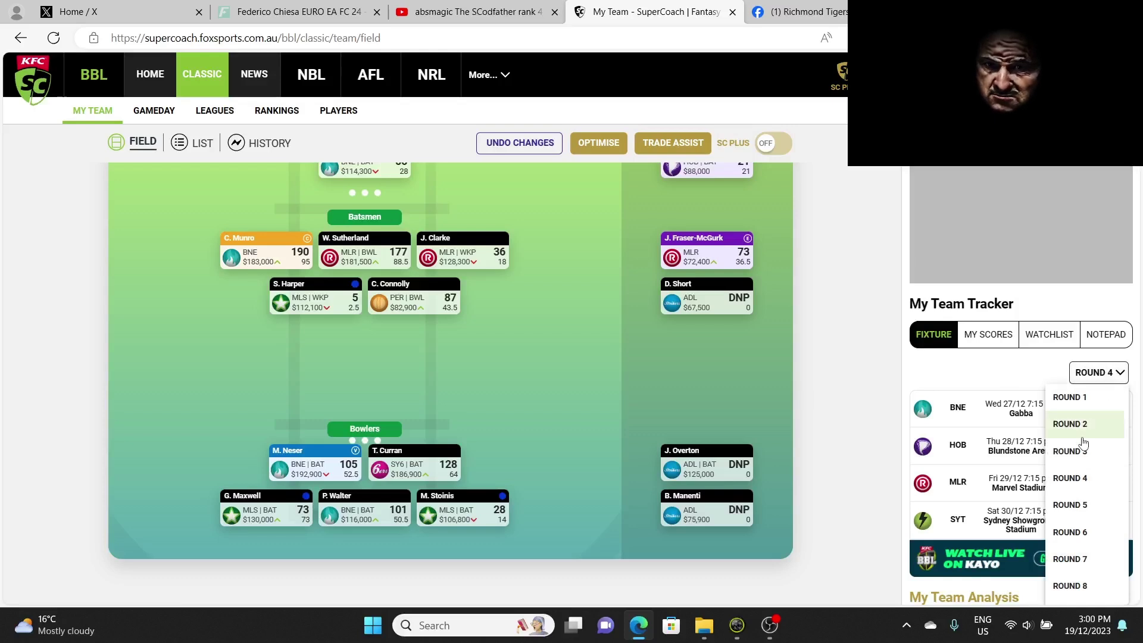
{"action": "left_click", "coordinate": [1076, 425]}
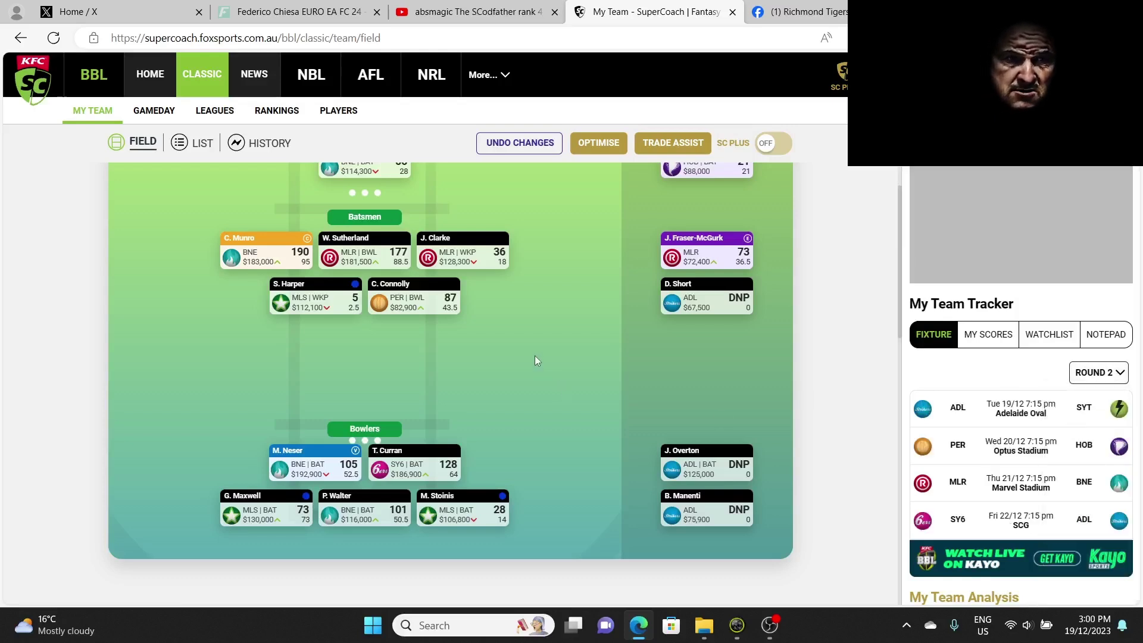
Swap S. Harper to the bench for D. Short and bring J. Overton on for M. Stoinis.
{"action": "scroll", "coordinate": [534, 356], "scroll_direction": "up", "scroll_amount": 3}
{"action": "scroll", "coordinate": [542, 348], "scroll_direction": "up", "scroll_amount": 1}
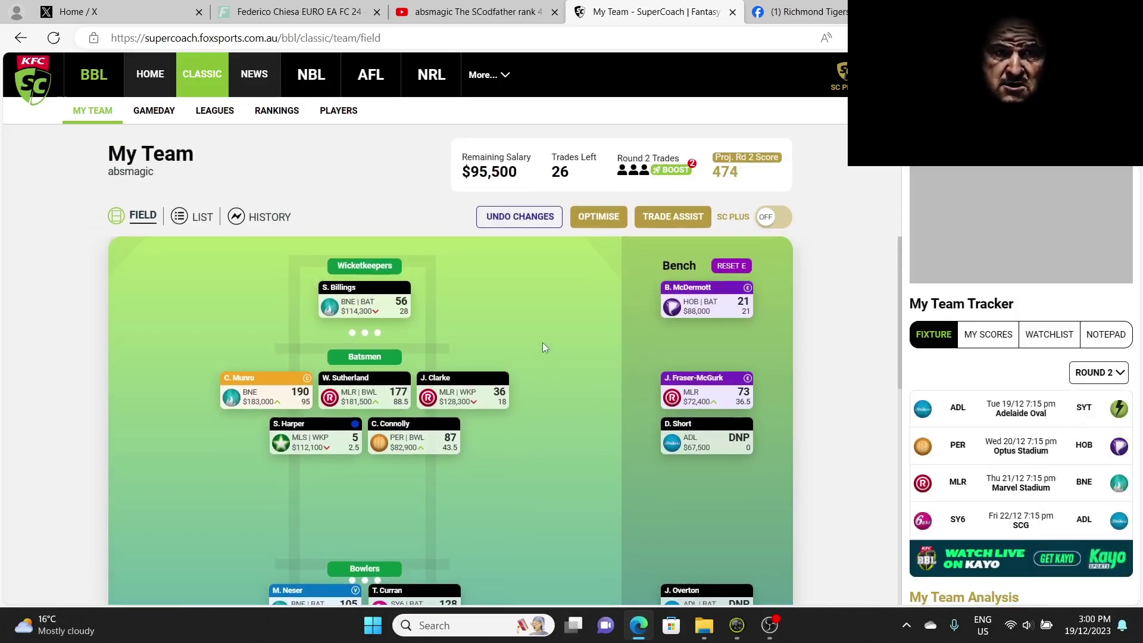
{"action": "scroll", "coordinate": [542, 342], "scroll_direction": "down", "scroll_amount": 2}
{"action": "mouse_move", "coordinate": [298, 280]}
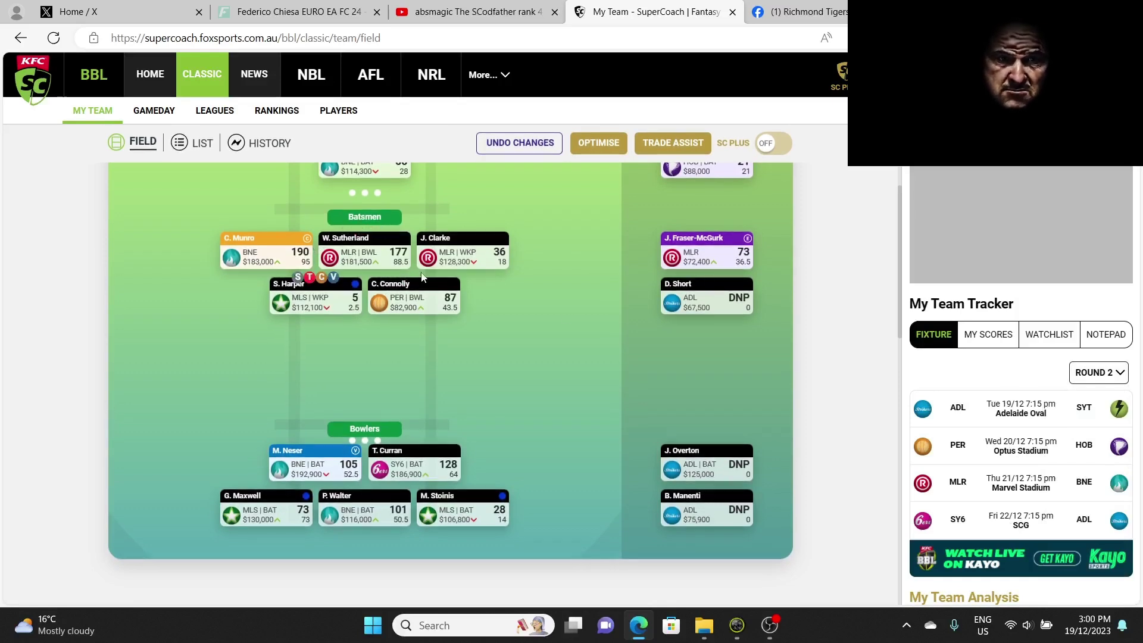
{"action": "left_click", "coordinate": [707, 278]}
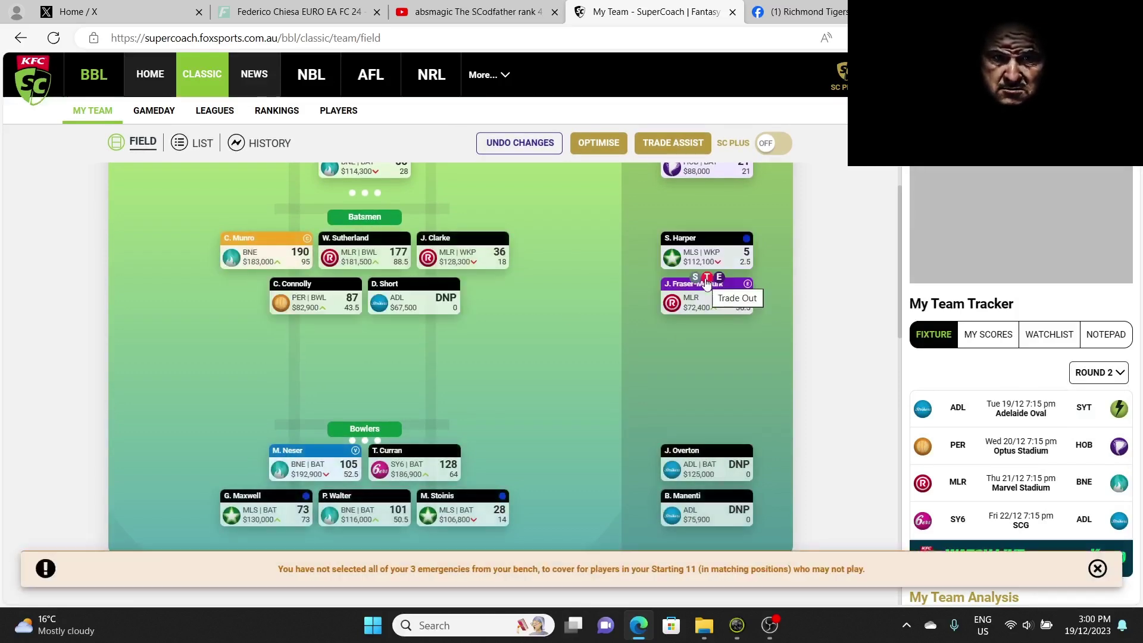
{"action": "left_click", "coordinate": [447, 495]}
{"action": "left_click", "coordinate": [706, 444]}
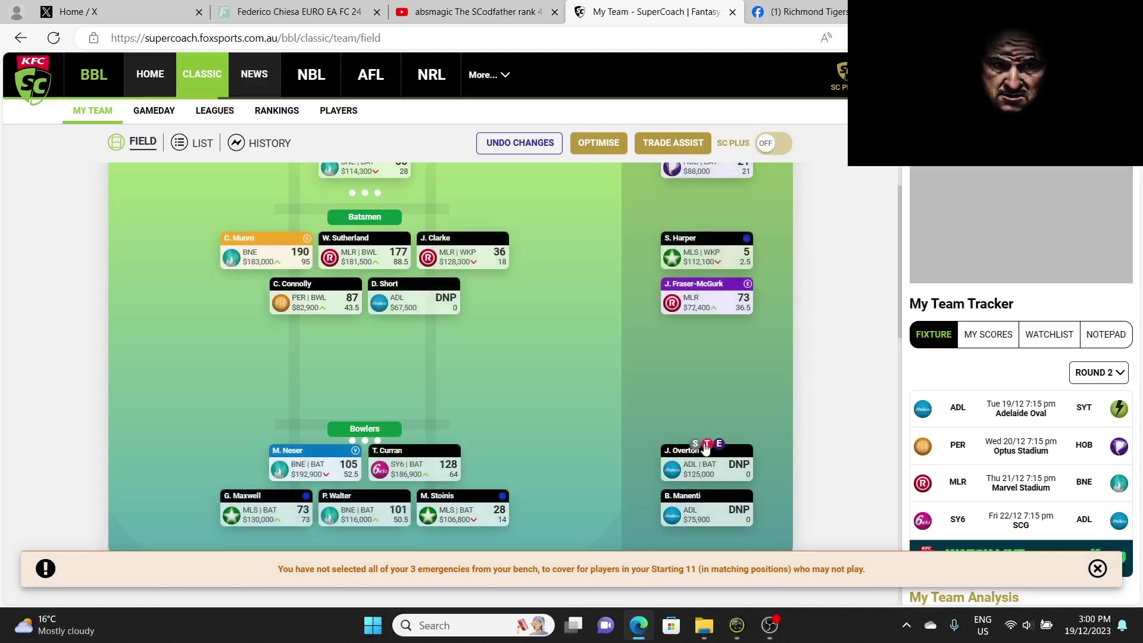
{"action": "double_click", "coordinate": [244, 496]}
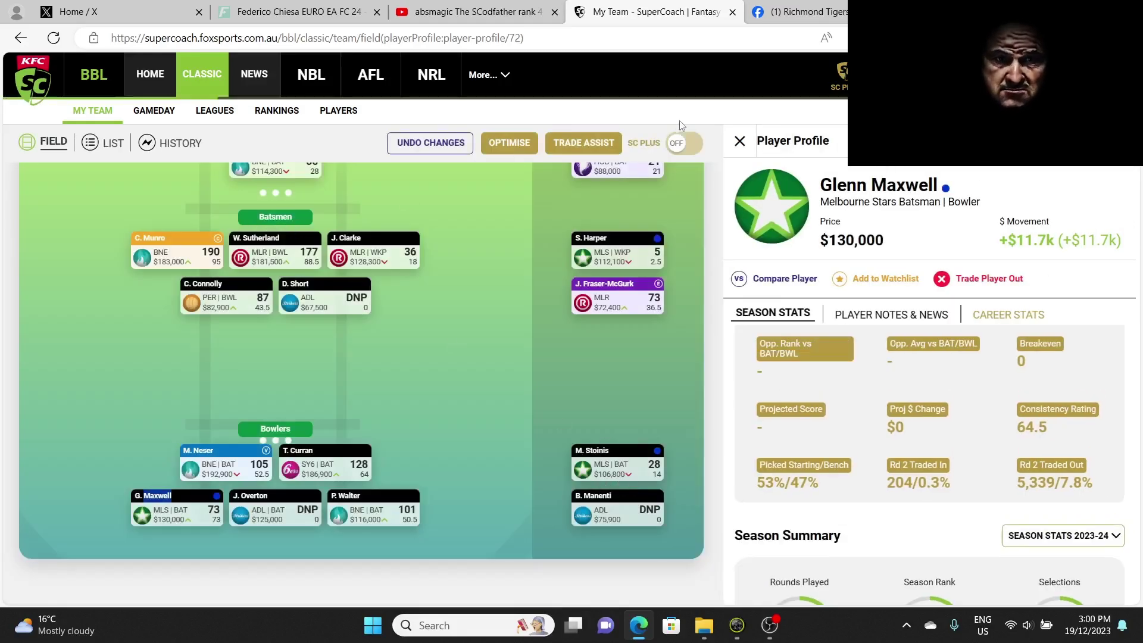
{"action": "left_click", "coordinate": [740, 141]}
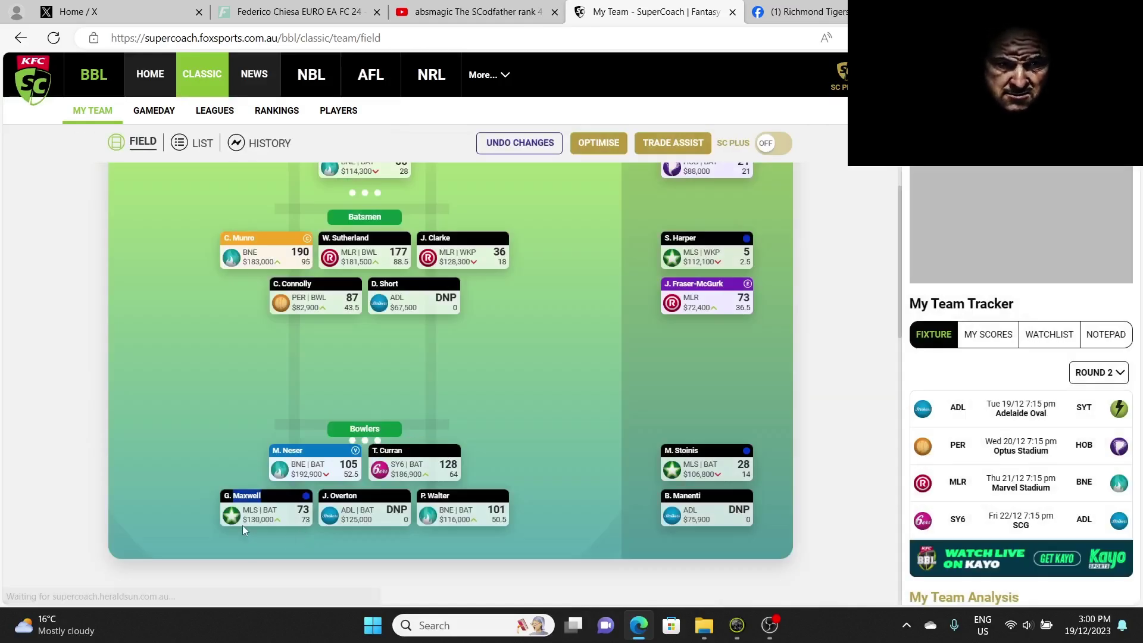
{"action": "left_click", "coordinate": [247, 502]}
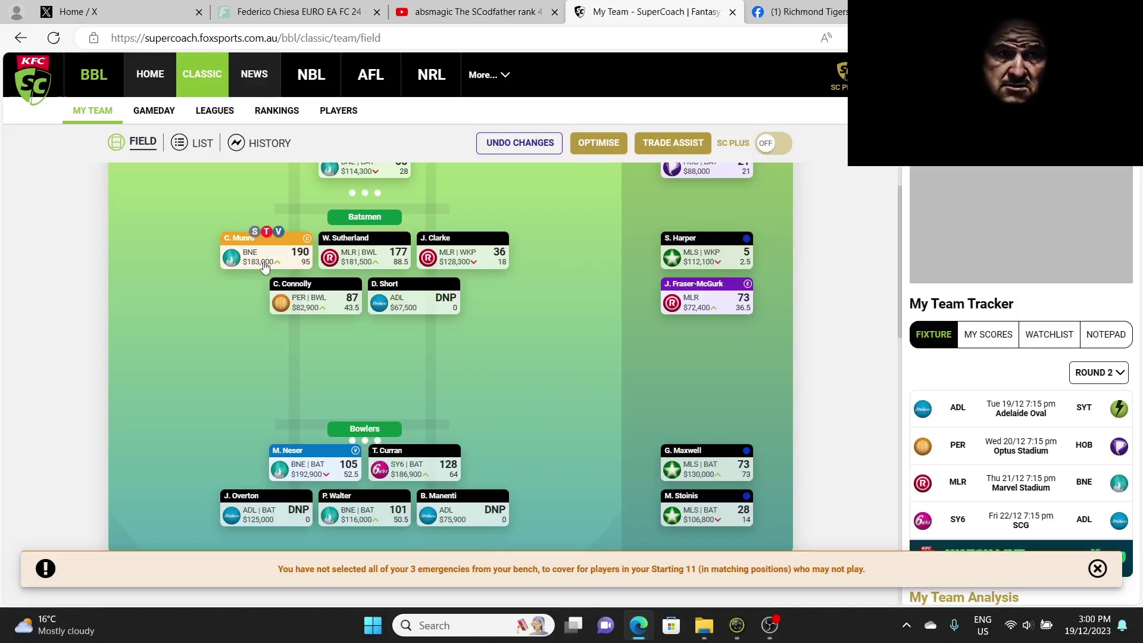
{"action": "left_click", "coordinate": [238, 241]}
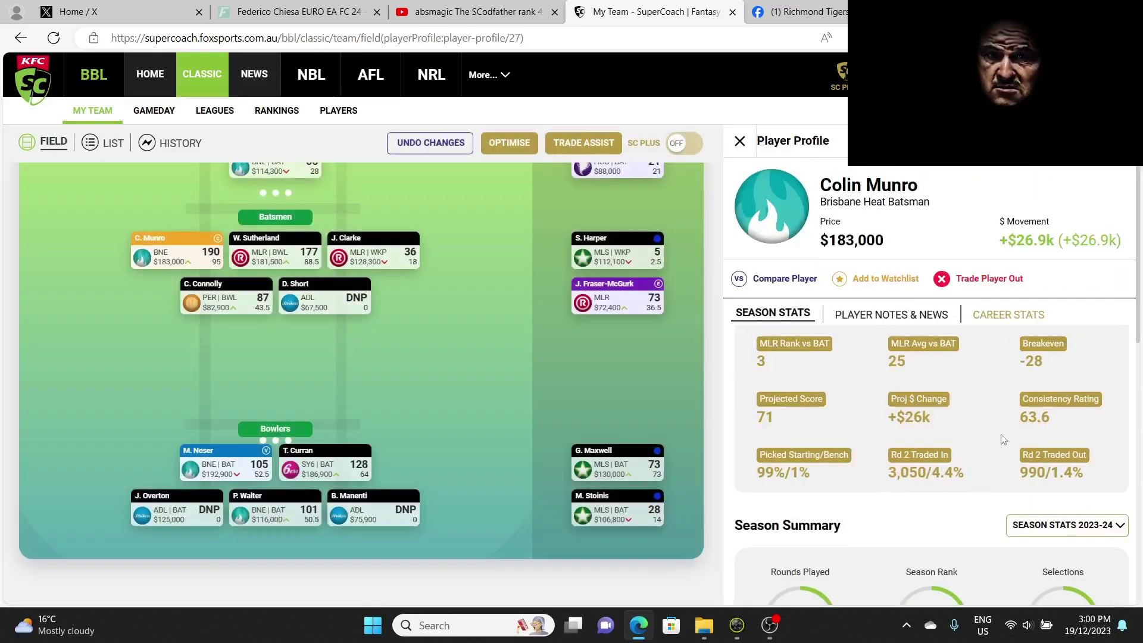
{"action": "left_click", "coordinate": [739, 141]}
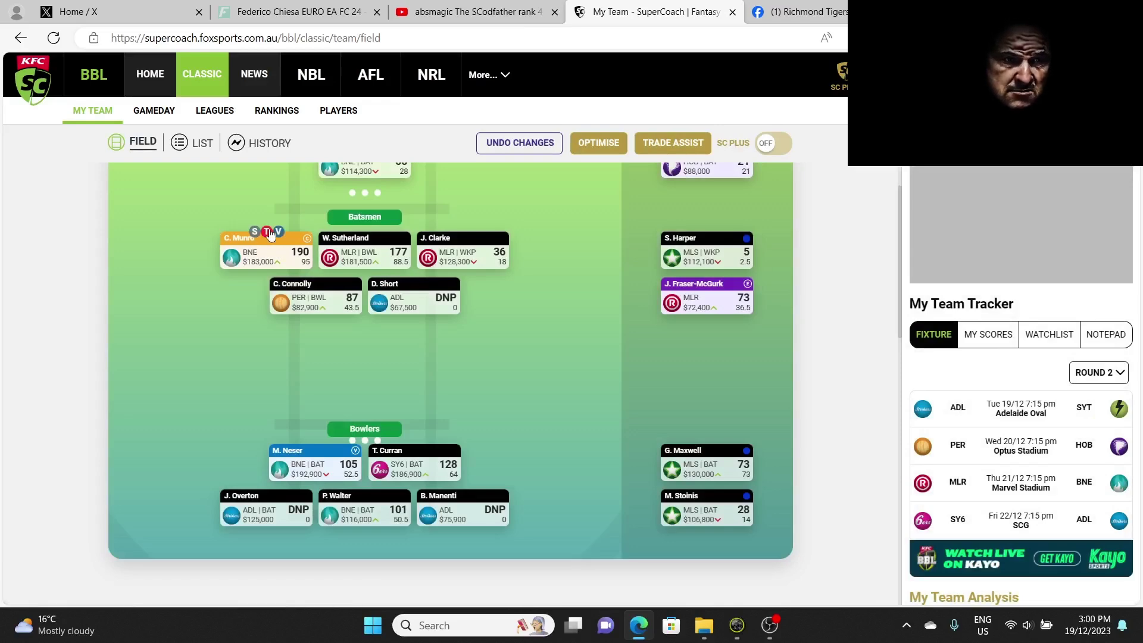
Line up Colin Munro out for Adelaide's Matt Short ($244,100), leaving $34,400 cash.
{"action": "scroll", "coordinate": [264, 233], "scroll_direction": "up", "scroll_amount": 2}
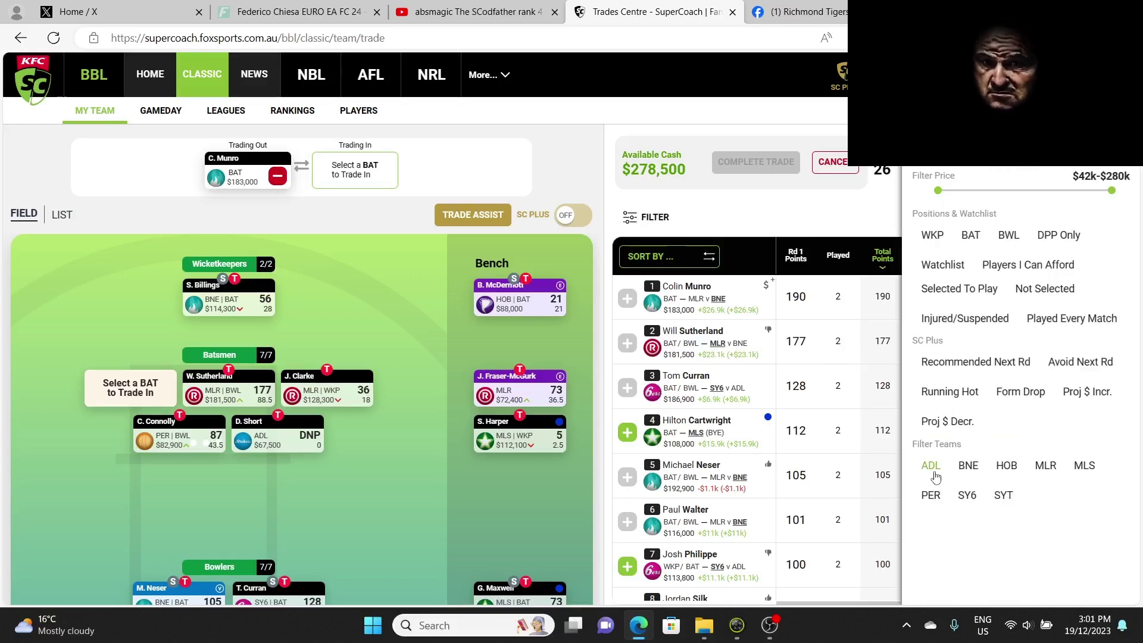
{"action": "left_click", "coordinate": [935, 473]}
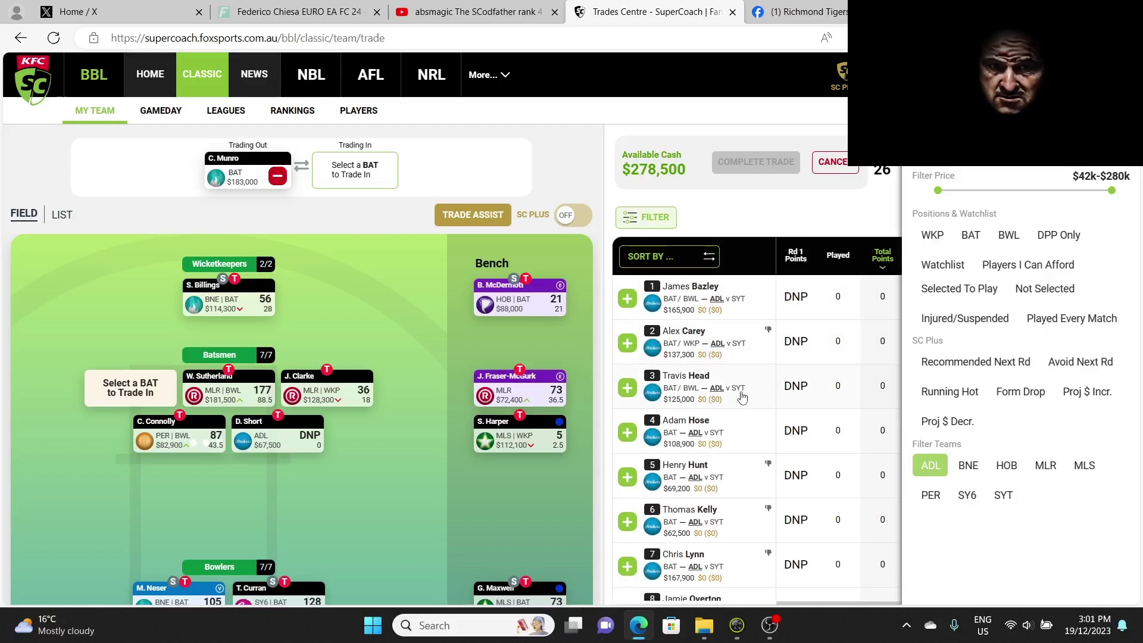
{"action": "scroll", "coordinate": [742, 395], "scroll_direction": "down", "scroll_amount": 3}
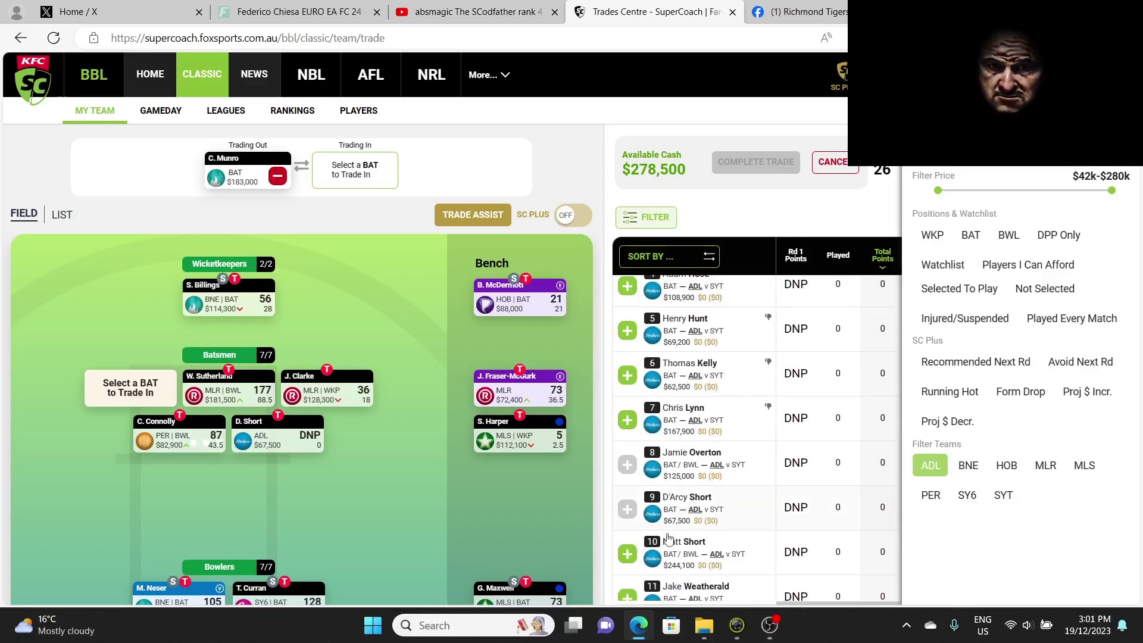
{"action": "left_click", "coordinate": [627, 553]}
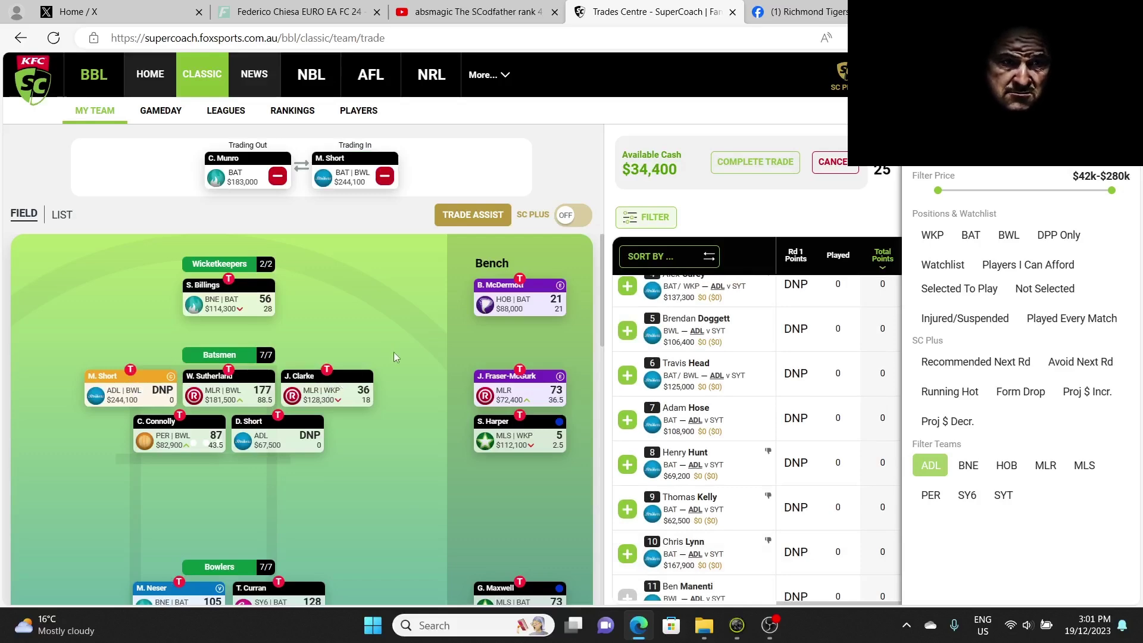
{"action": "scroll", "coordinate": [394, 352], "scroll_direction": "down", "scroll_amount": 2}
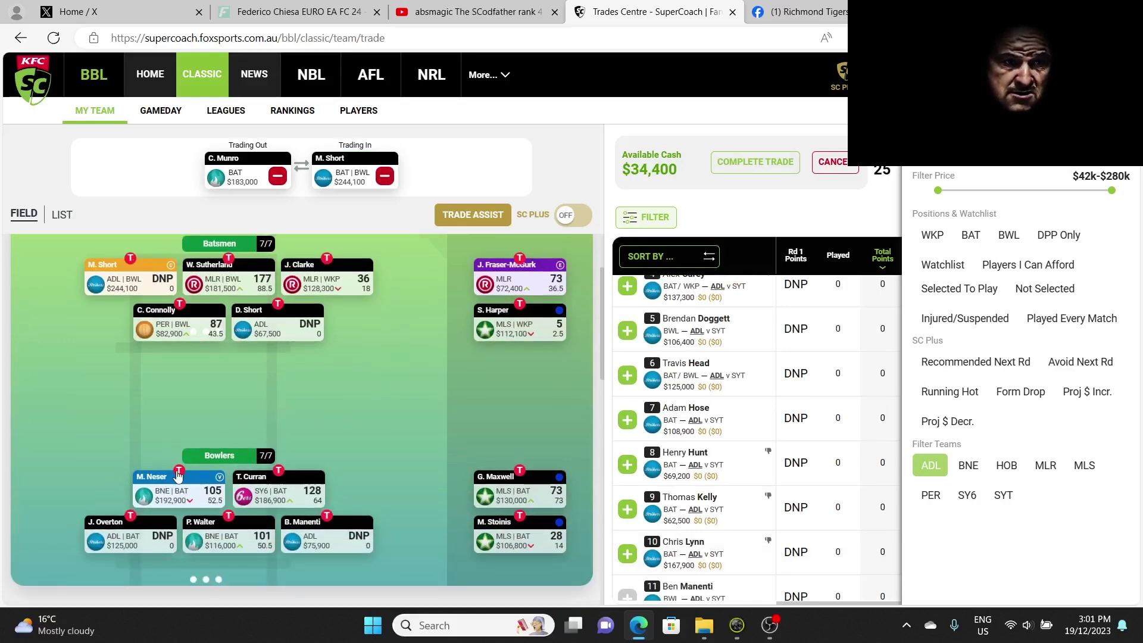
Line up M. Neser out for Adelaide's J. Bazley ($165,900), raising cash to $61,400.
{"action": "left_click", "coordinate": [178, 475]}
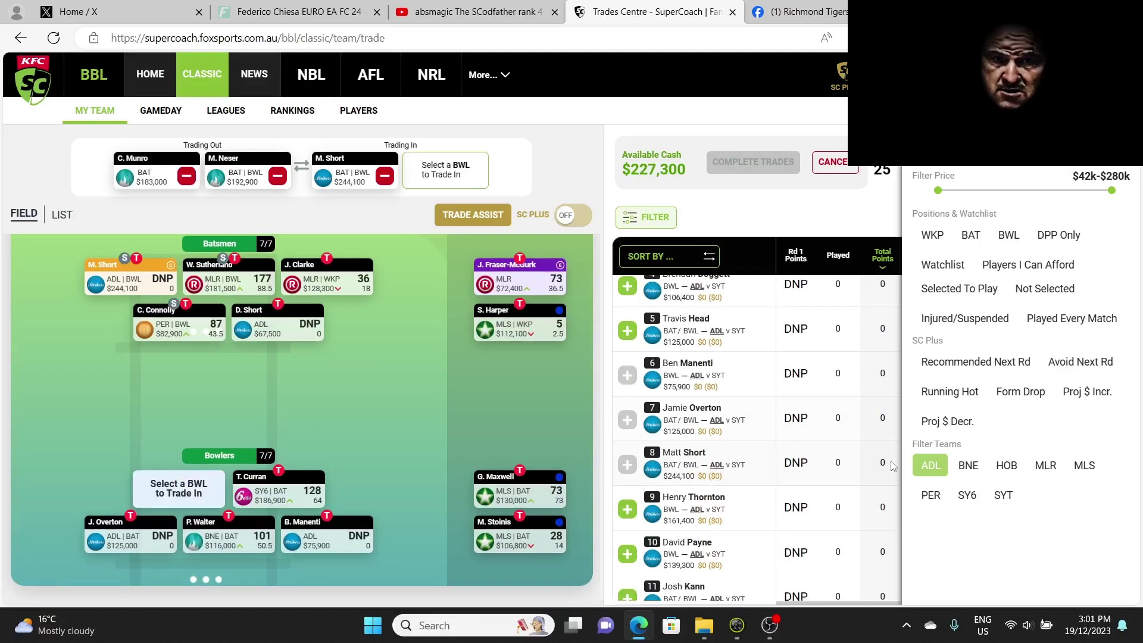
{"action": "double_click", "coordinate": [933, 468]}
{"action": "left_click", "coordinate": [933, 468]}
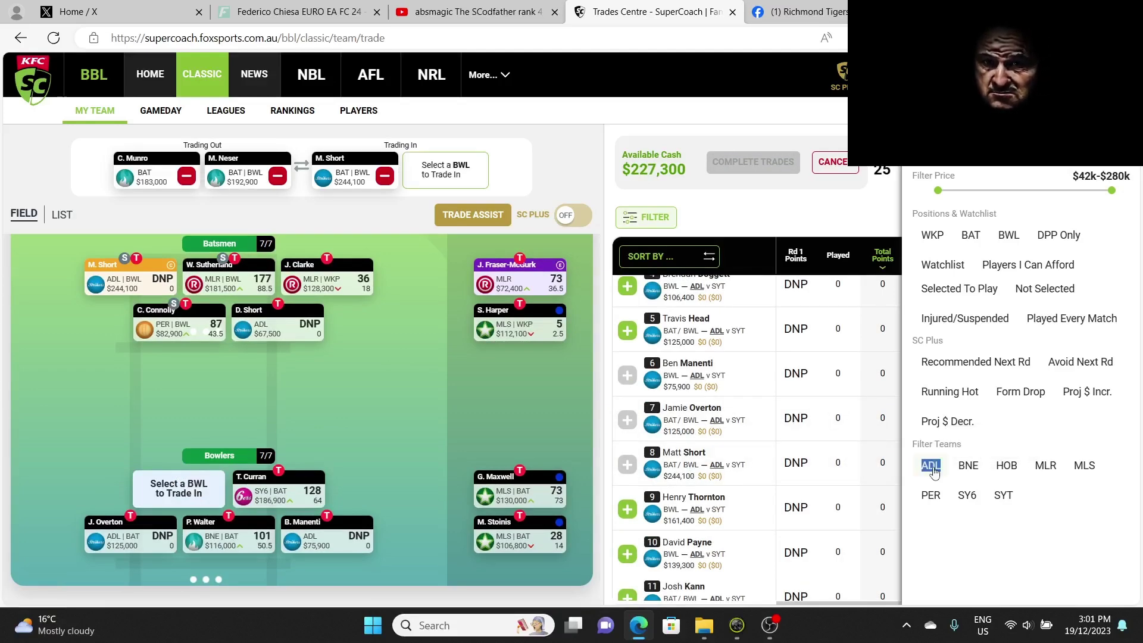
{"action": "scroll", "coordinate": [748, 474], "scroll_direction": "down", "scroll_amount": 2}
{"action": "left_click", "coordinate": [929, 467]}
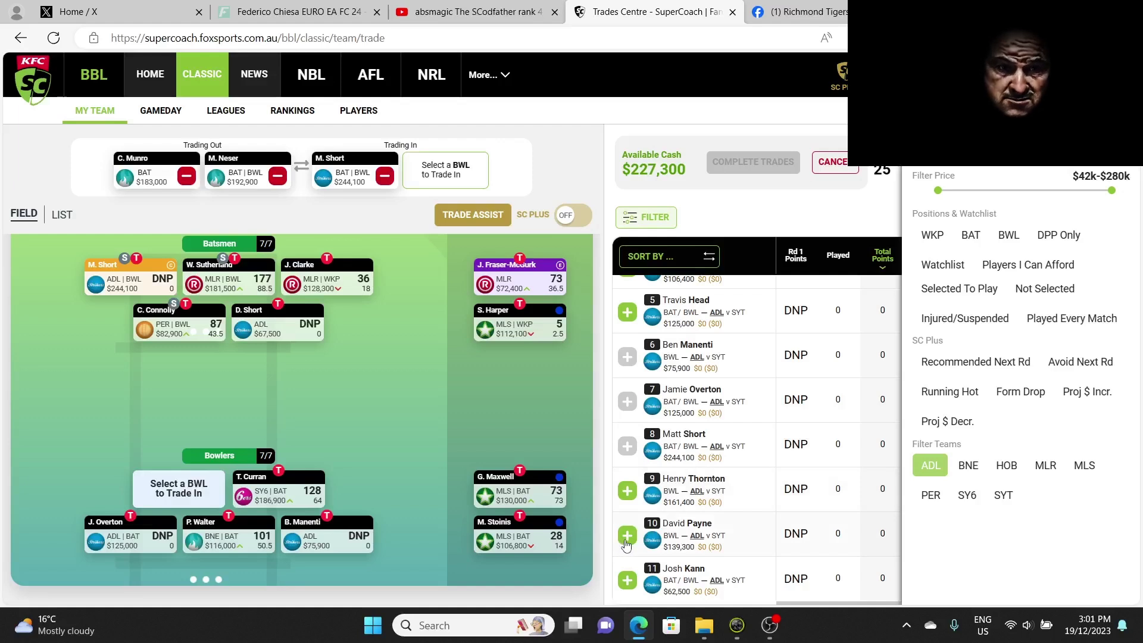
{"action": "scroll", "coordinate": [749, 500], "scroll_direction": "up", "scroll_amount": 3}
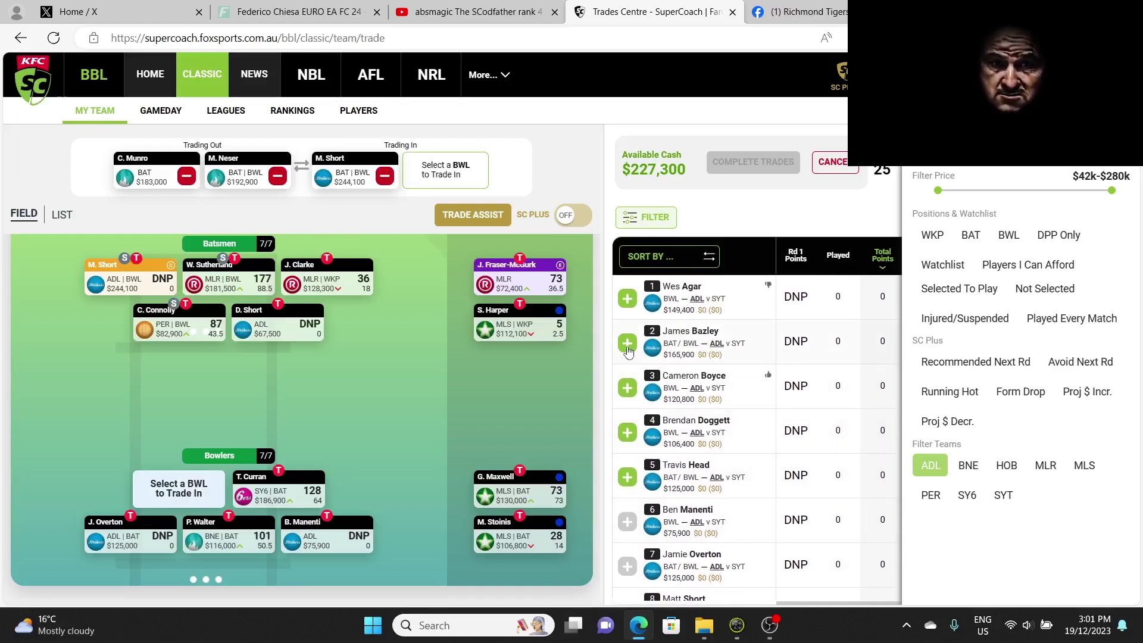
{"action": "left_click", "coordinate": [628, 344]}
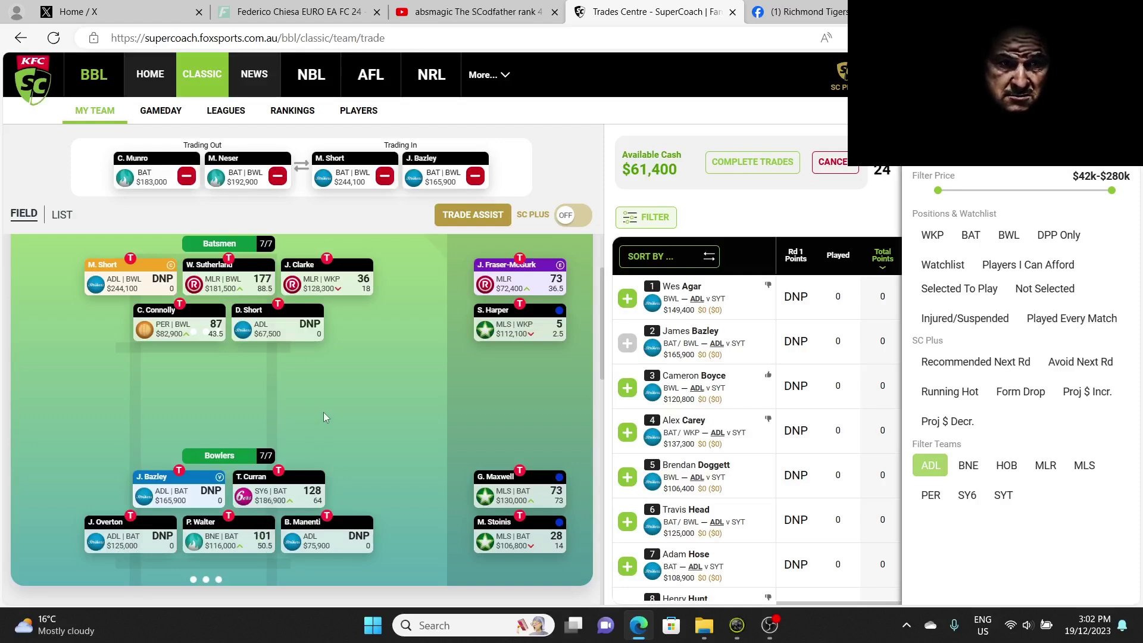
{"action": "scroll", "coordinate": [391, 388], "scroll_direction": "up", "scroll_amount": 2}
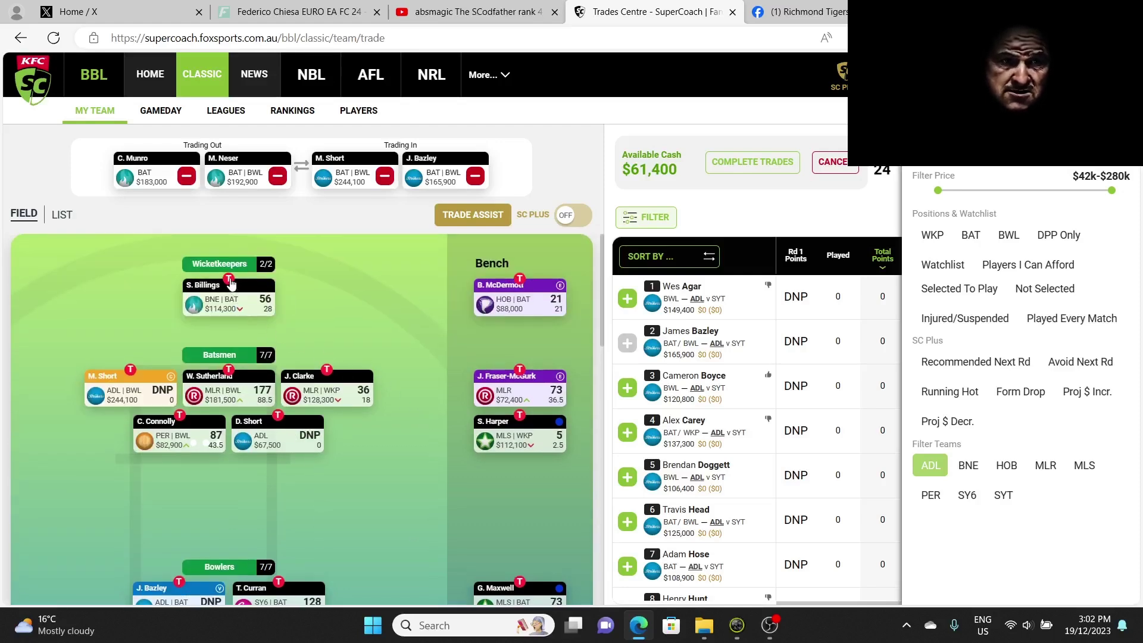
{"action": "left_click", "coordinate": [230, 280]}
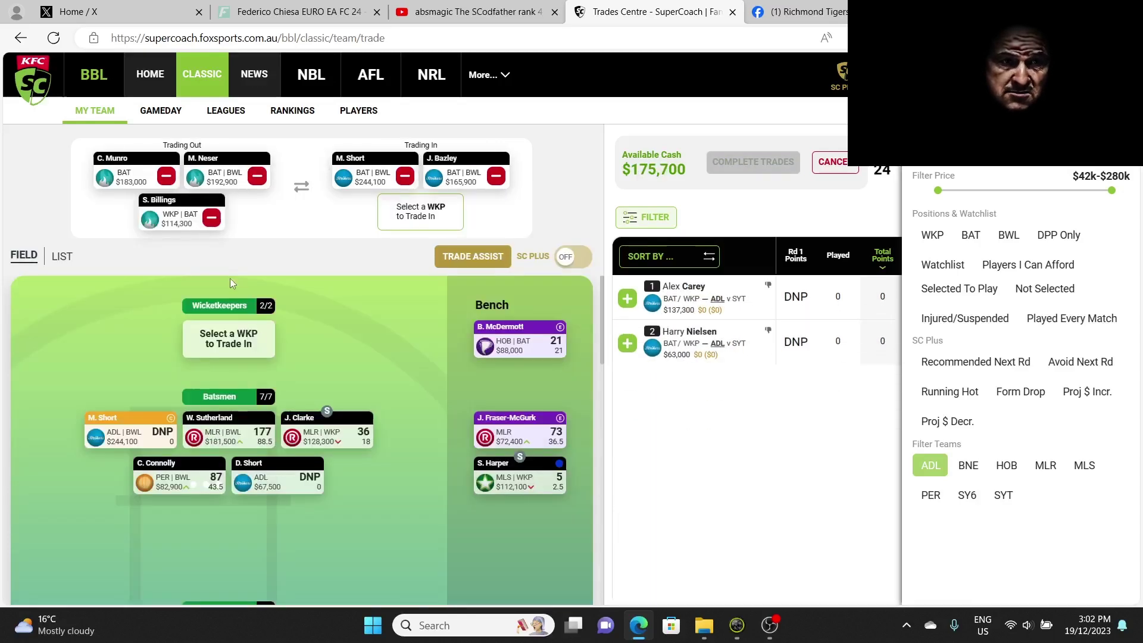
{"action": "left_click", "coordinate": [521, 458]}
{"action": "scroll", "coordinate": [434, 485], "scroll_direction": "down", "scroll_amount": 2}
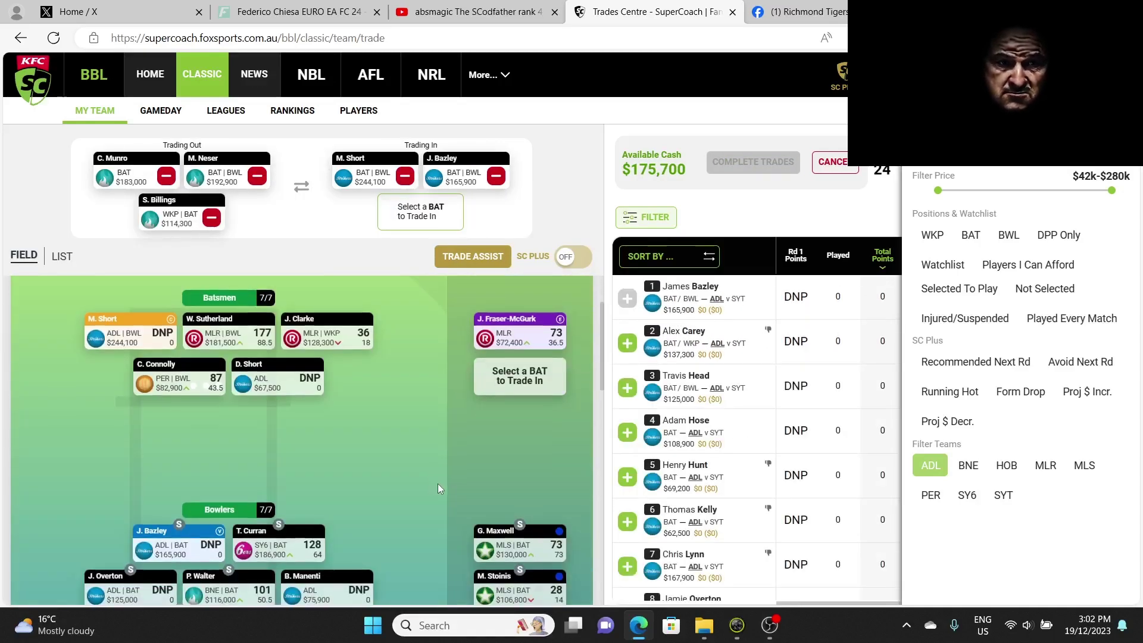
{"action": "left_click", "coordinate": [228, 570]}
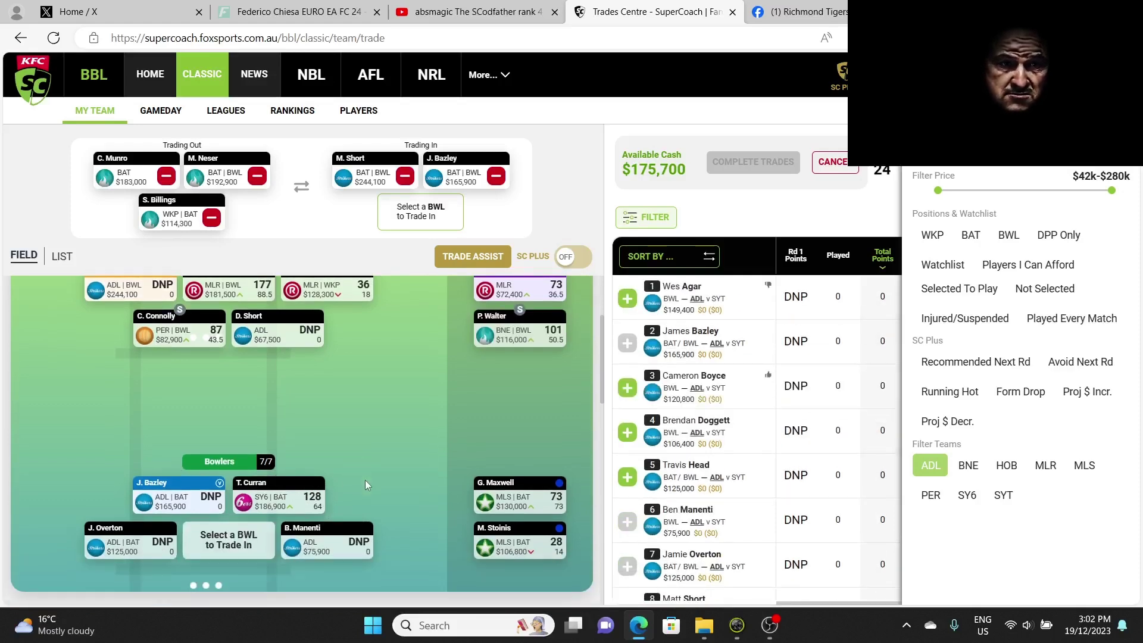
Filter the list to SYT bowlers and bring in Tanveer Sangha for Billings.
{"action": "scroll", "coordinate": [365, 480], "scroll_direction": "down", "scroll_amount": 1}
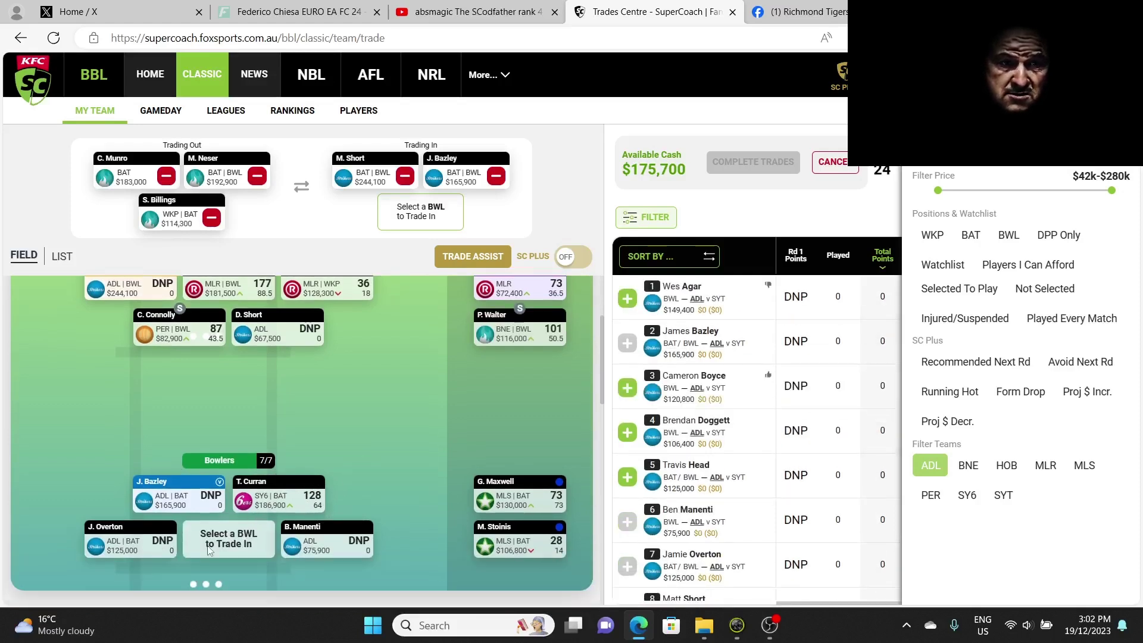
{"action": "left_click", "coordinate": [930, 465]}
{"action": "left_click", "coordinate": [972, 494]}
{"action": "left_click", "coordinate": [970, 496]}
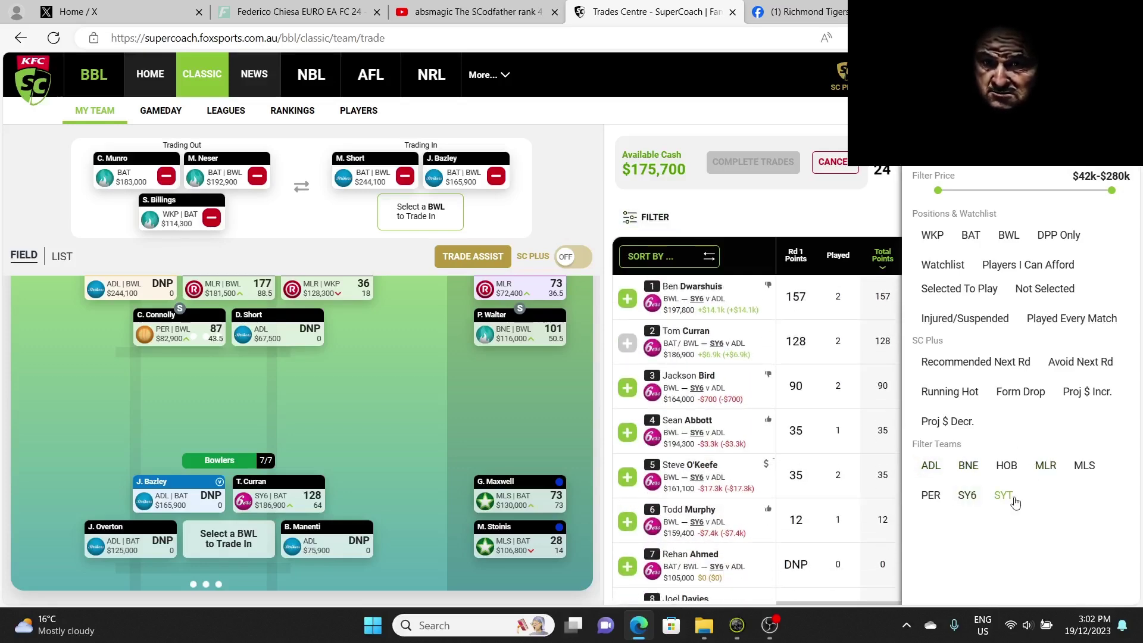
{"action": "left_click", "coordinate": [1004, 494]}
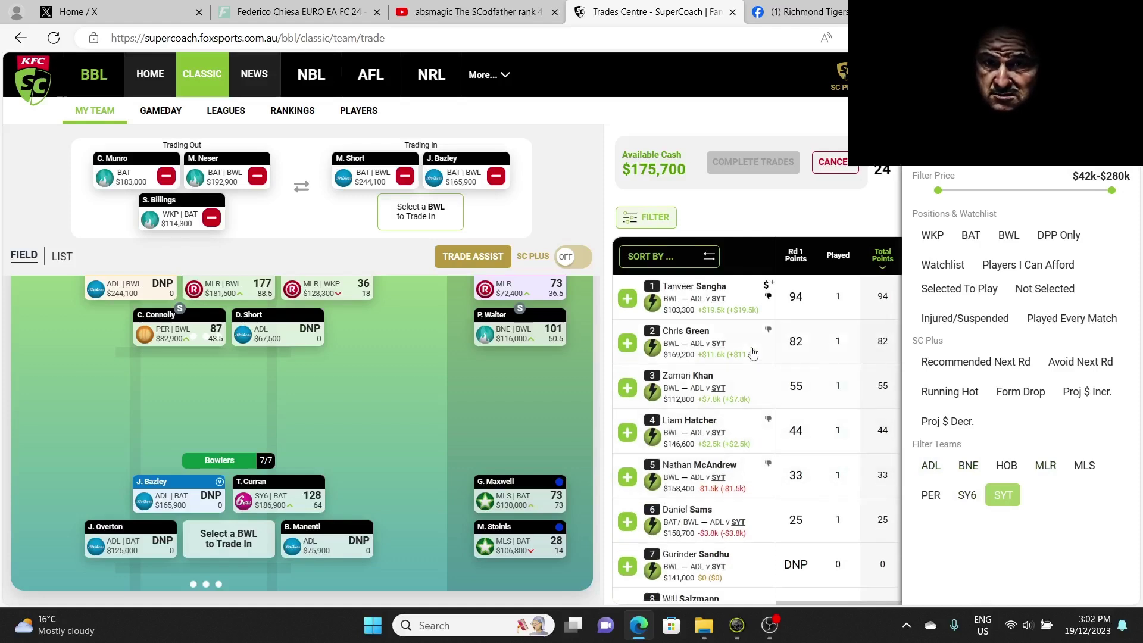
{"action": "left_click", "coordinate": [628, 299]}
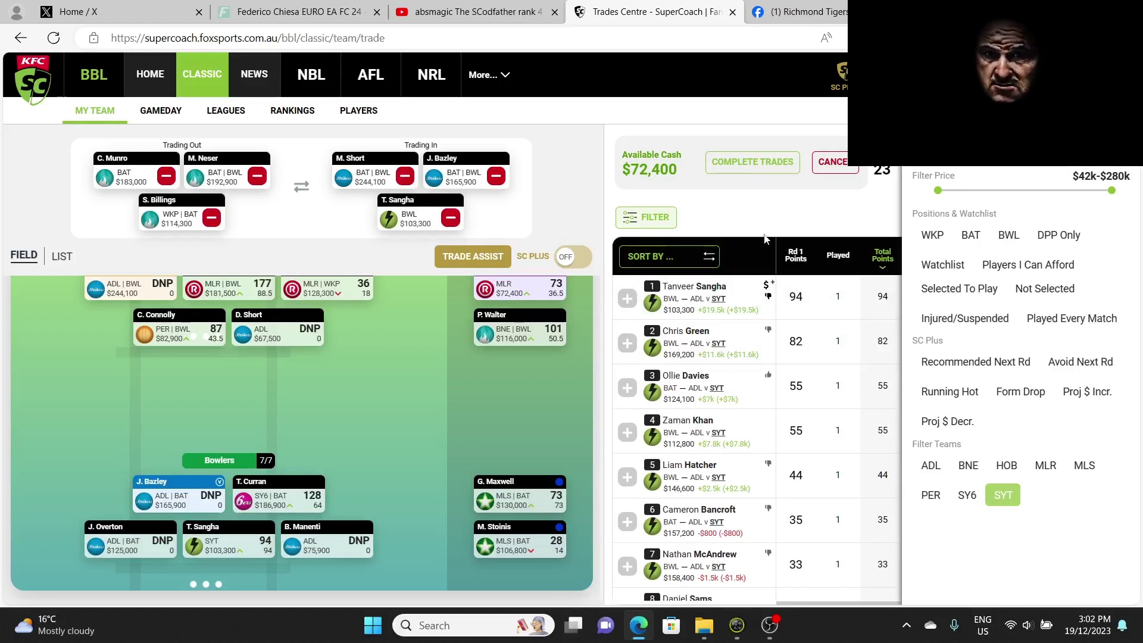
Complete and confirm all three pending trades.
{"action": "left_click", "coordinate": [596, 240]}
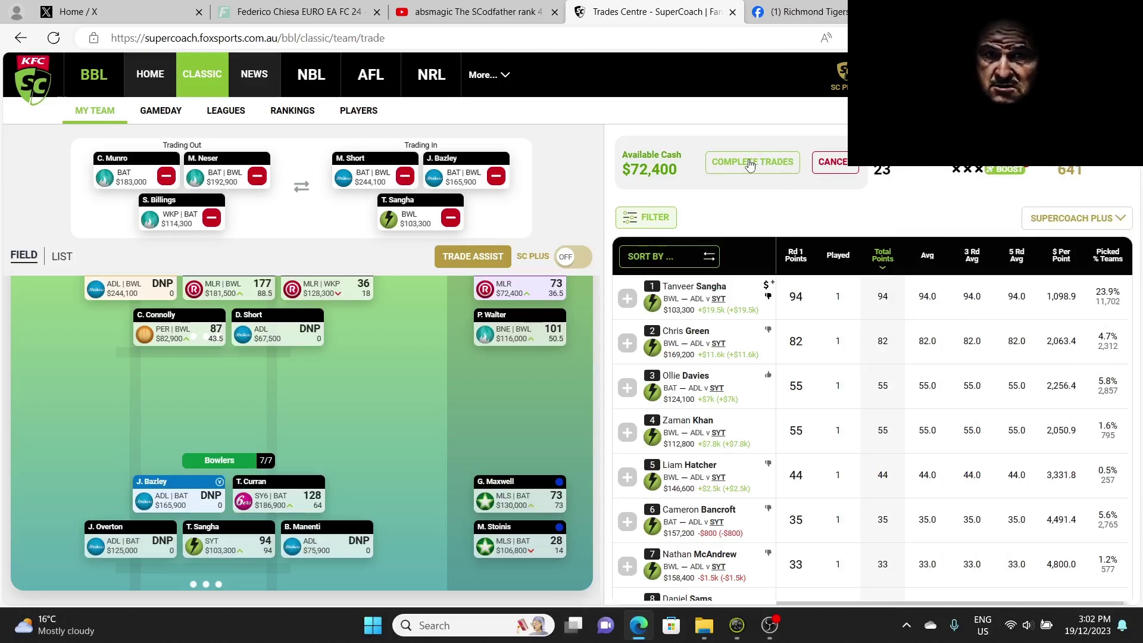
{"action": "left_click", "coordinate": [750, 164]}
{"action": "left_click", "coordinate": [541, 456]}
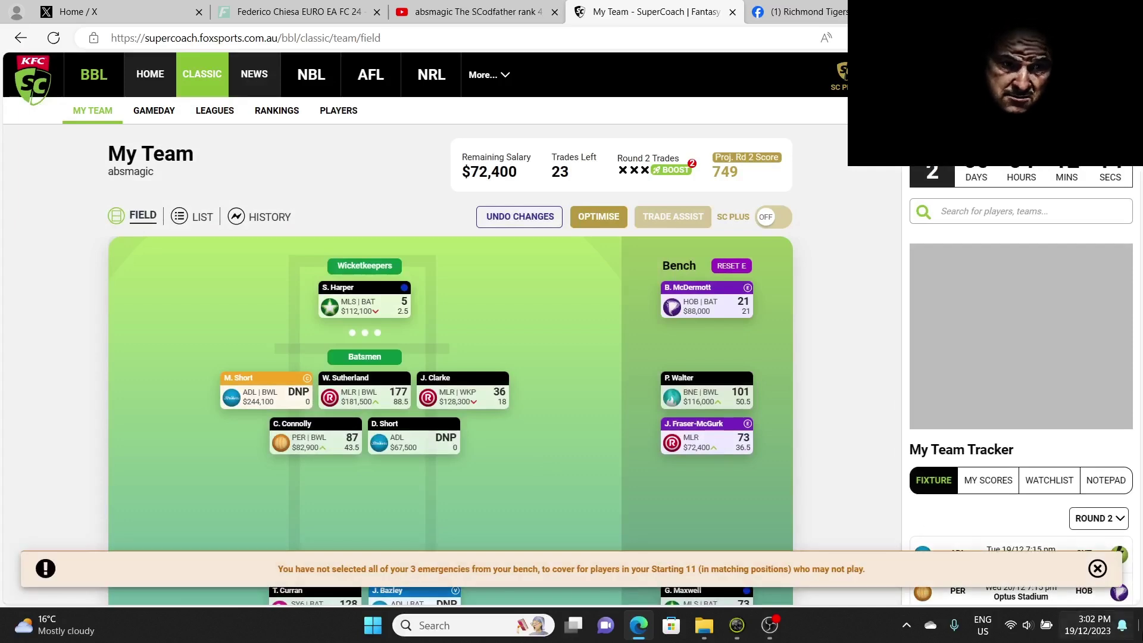
Dismiss the emergencies warning and swap J. Clarke and S. Harper so Harper keeps wicket.
{"action": "left_click", "coordinate": [1099, 569]}
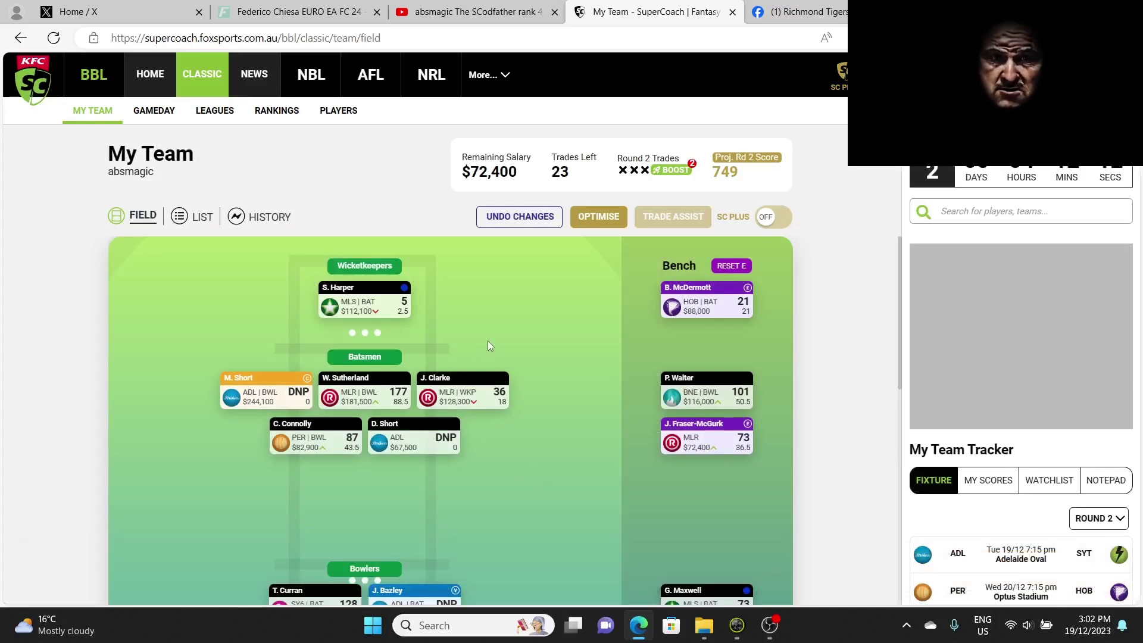
{"action": "scroll", "coordinate": [487, 339], "scroll_direction": "down", "scroll_amount": 2}
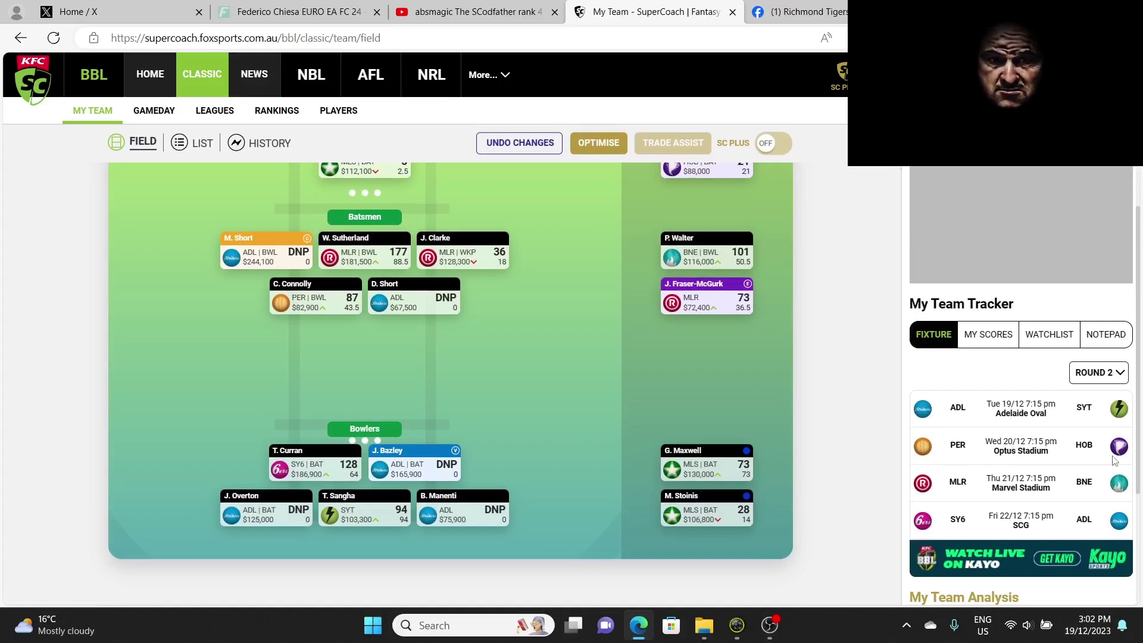
{"action": "scroll", "coordinate": [566, 329], "scroll_direction": "up", "scroll_amount": 2}
{"action": "mouse_move", "coordinate": [714, 295]}
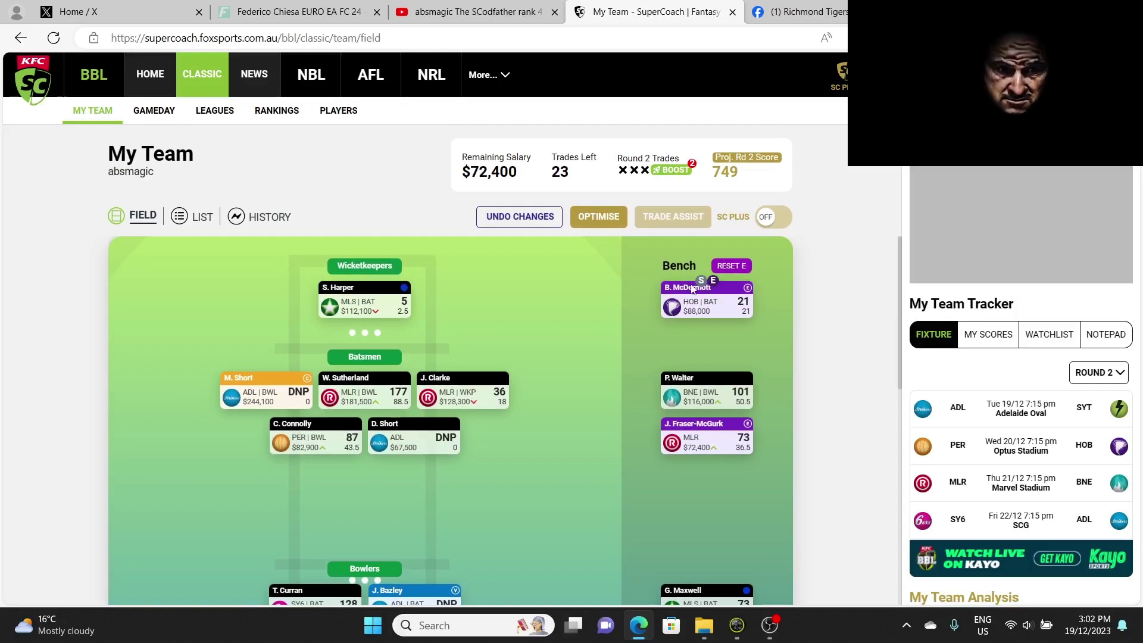
{"action": "mouse_move", "coordinate": [350, 284]}
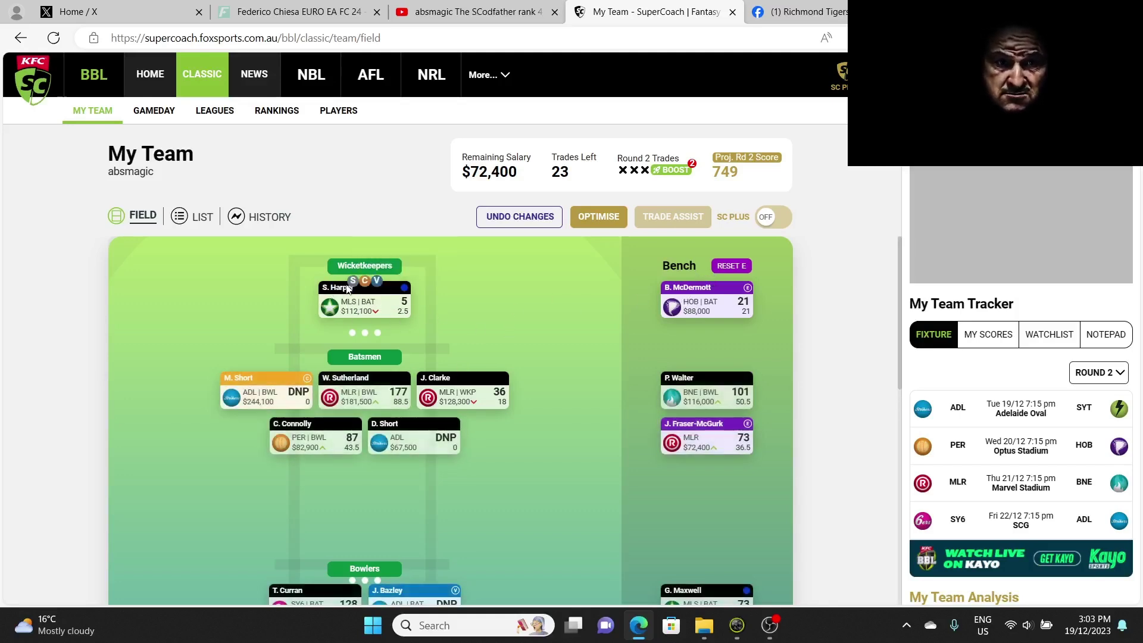
{"action": "left_click", "coordinate": [351, 282]}
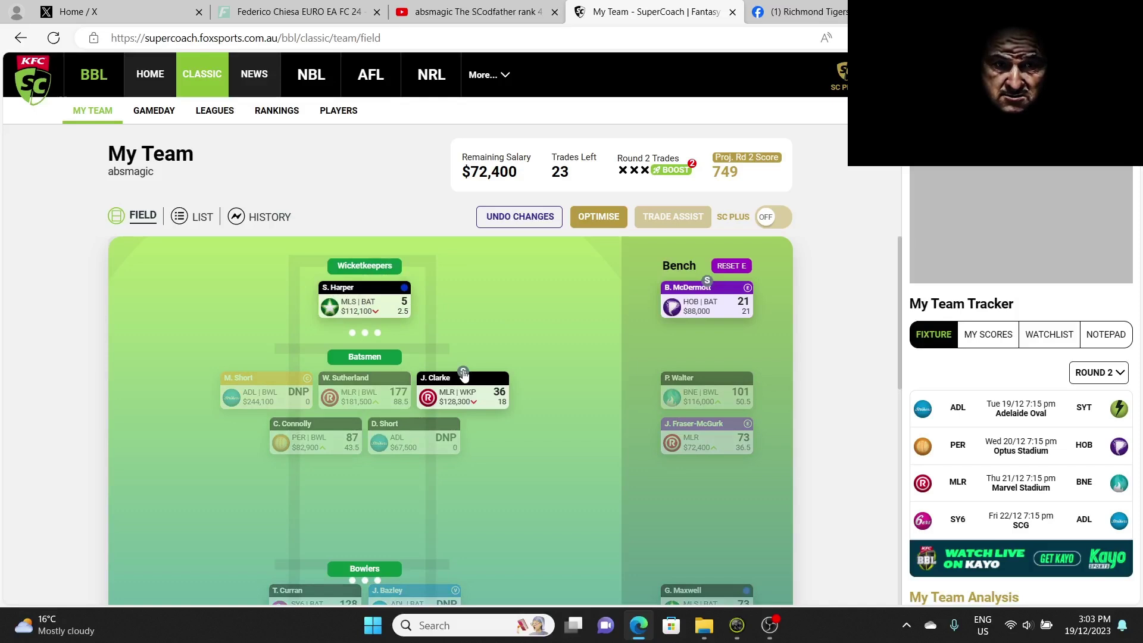
{"action": "left_click", "coordinate": [463, 374]}
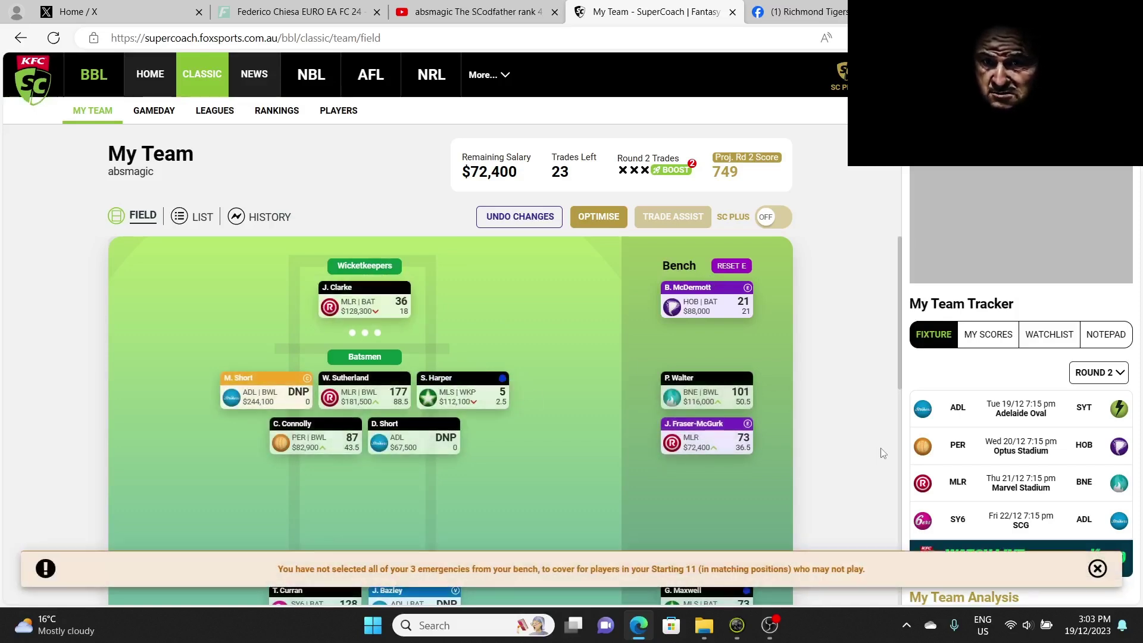
{"action": "mouse_move", "coordinate": [357, 300]}
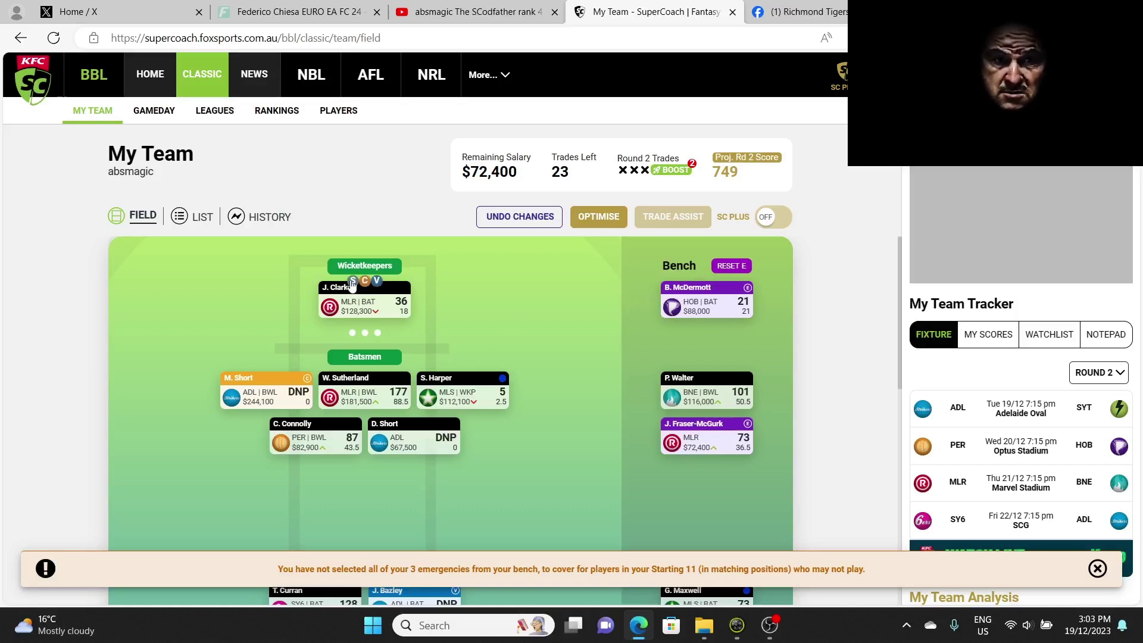
{"action": "left_click", "coordinate": [353, 282]}
{"action": "left_click", "coordinate": [464, 374]}
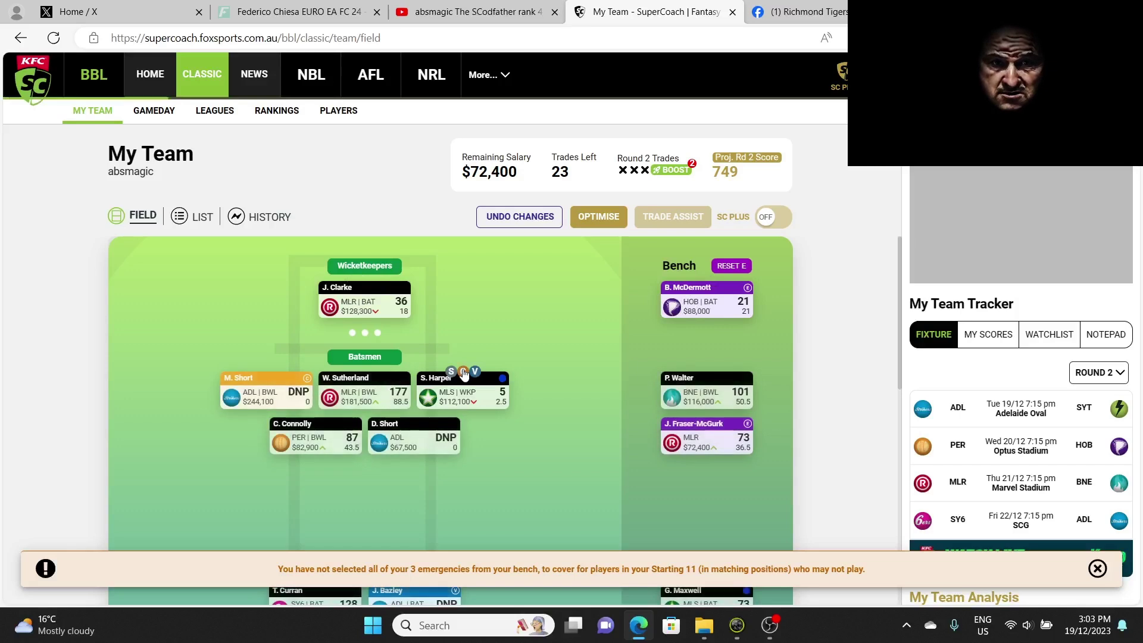
{"action": "mouse_move", "coordinate": [679, 298]}
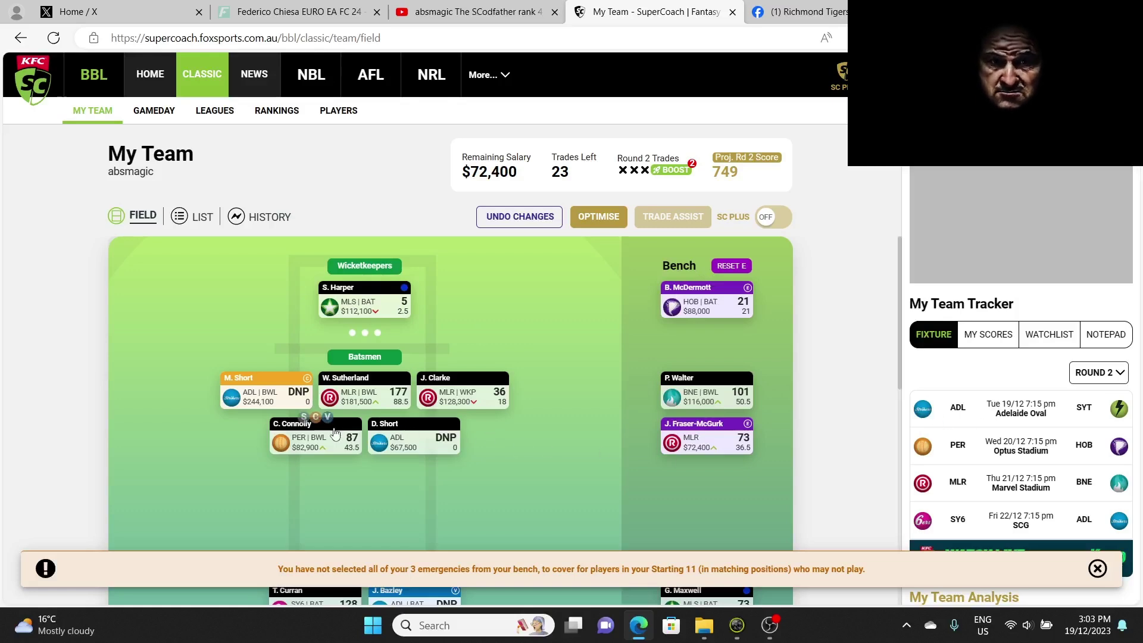
Start J. Fraser-McGurk among the batsmen, benching C. Connolly.
{"action": "mouse_move", "coordinate": [305, 430]}
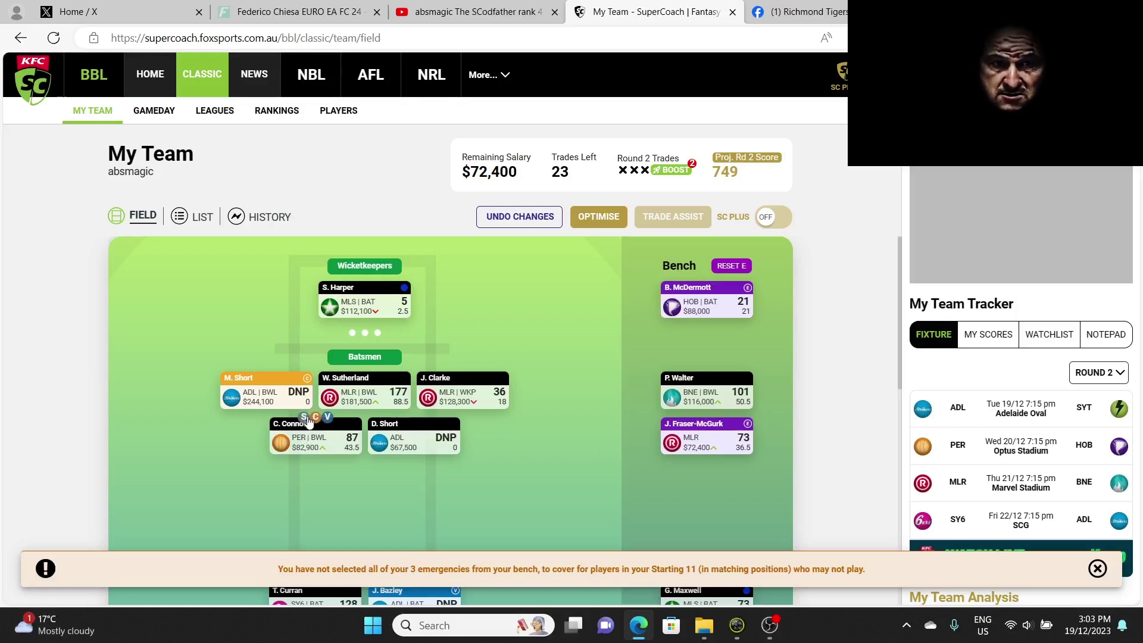
{"action": "left_click", "coordinate": [304, 417]}
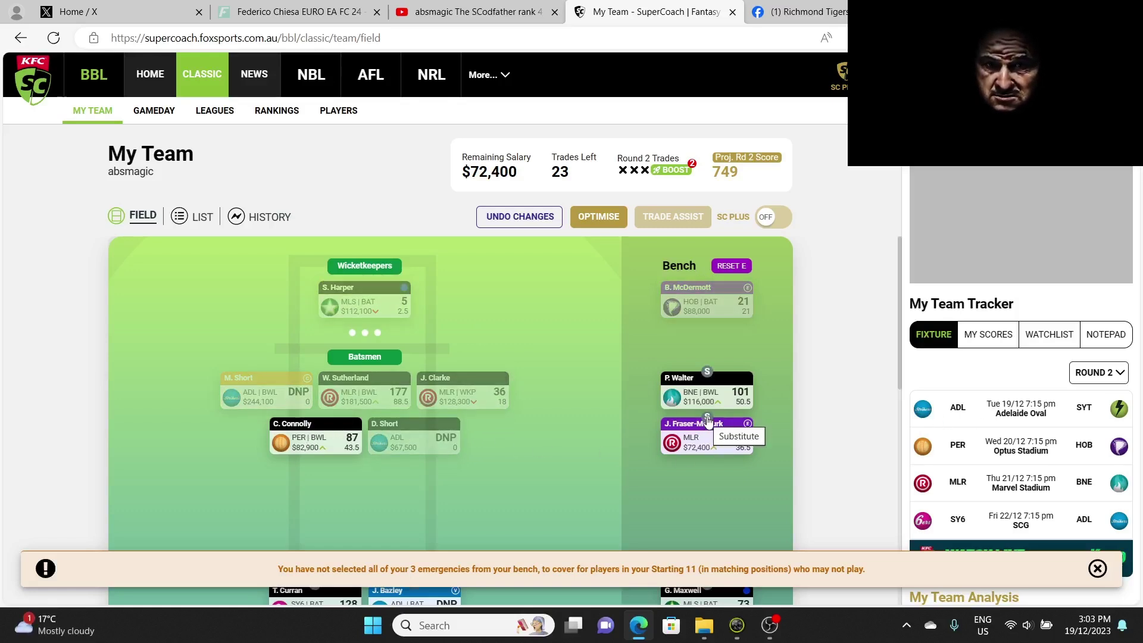
{"action": "left_click", "coordinate": [707, 418]}
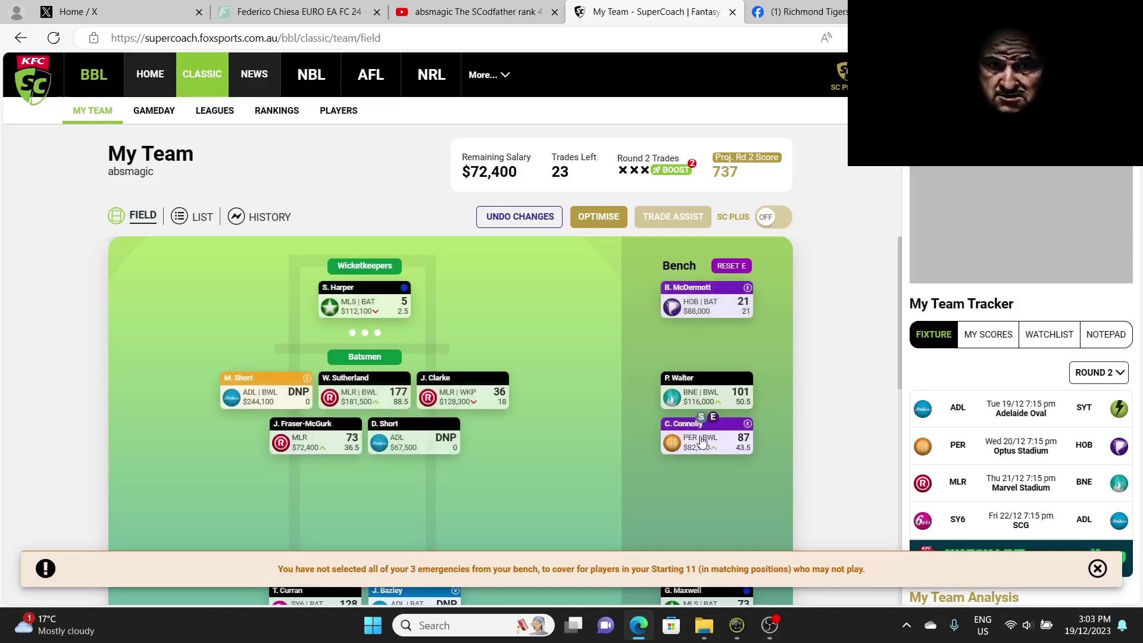
Swap the bench spots of P. Walter and G. Maxwell.
{"action": "scroll", "coordinate": [556, 421], "scroll_direction": "down", "scroll_amount": 2}
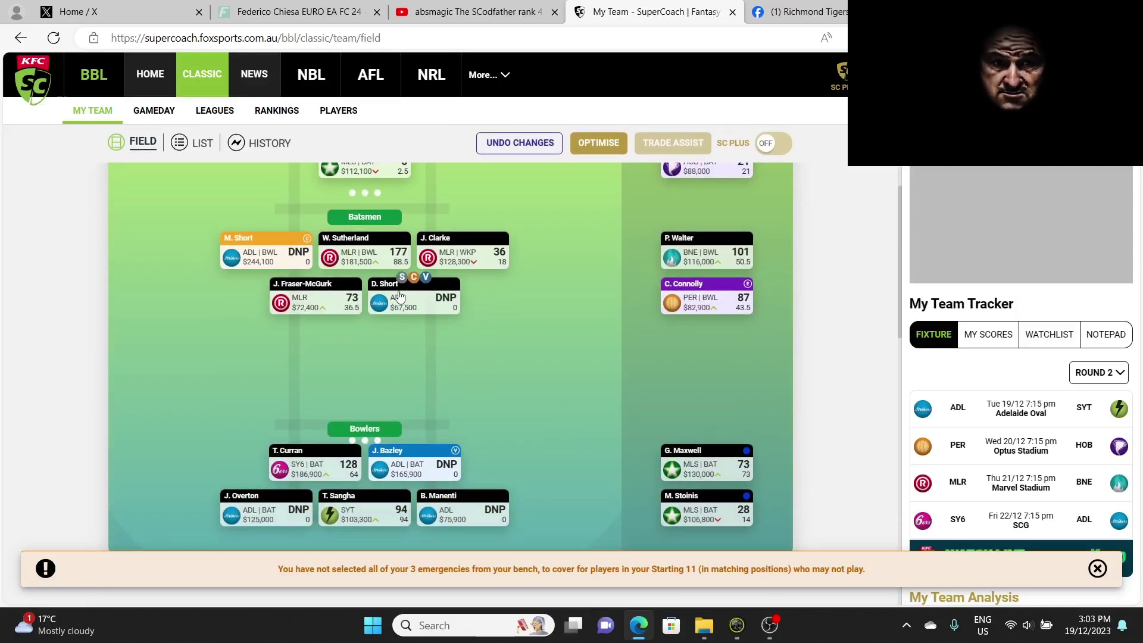
{"action": "mouse_move", "coordinate": [303, 298]}
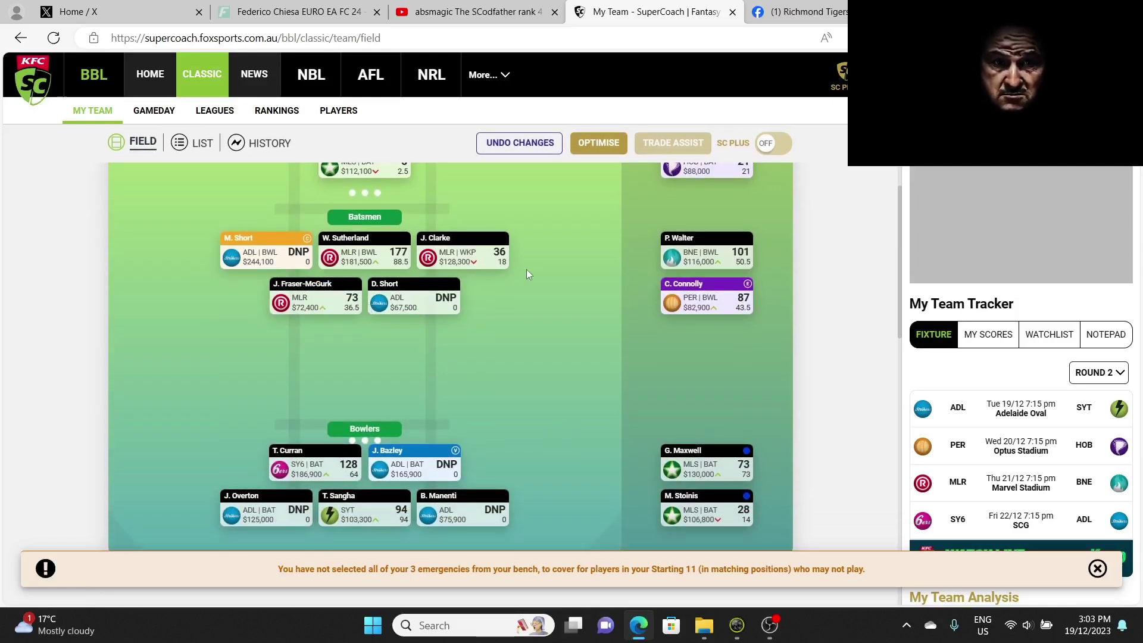
{"action": "left_click", "coordinate": [450, 232]}
{"action": "left_click", "coordinate": [571, 344]}
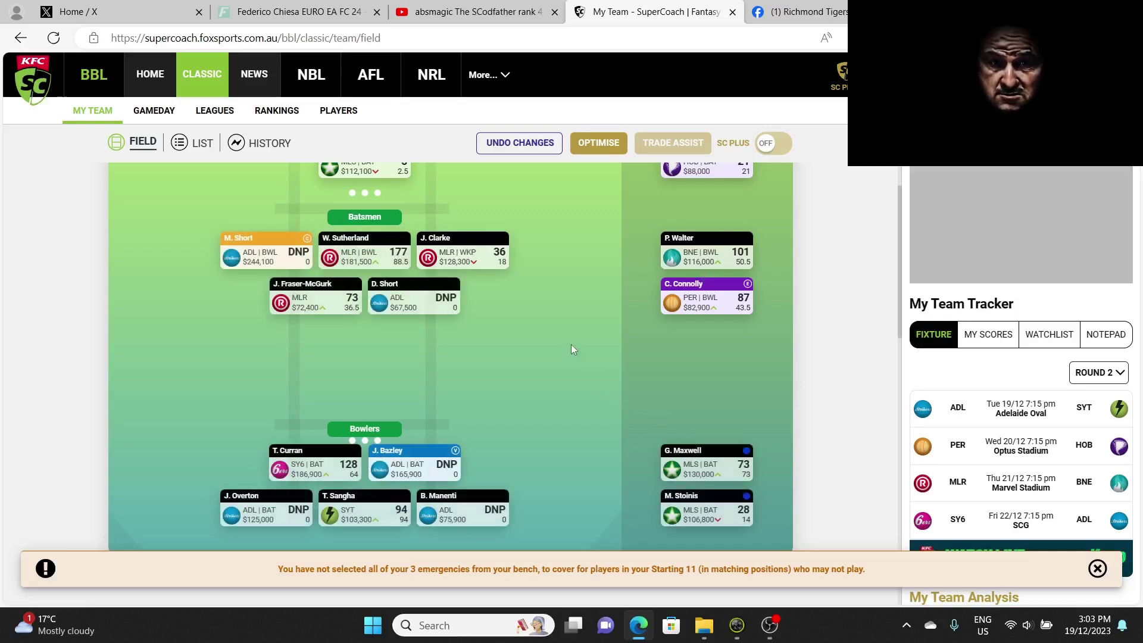
{"action": "mouse_move", "coordinate": [330, 260]}
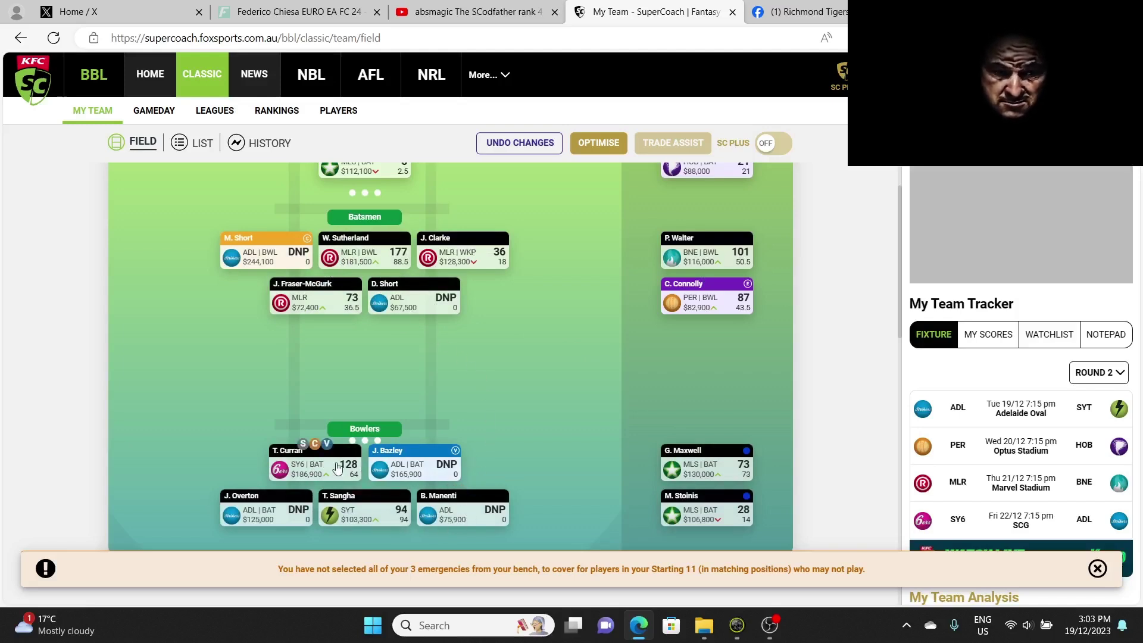
{"action": "mouse_move", "coordinate": [459, 470]}
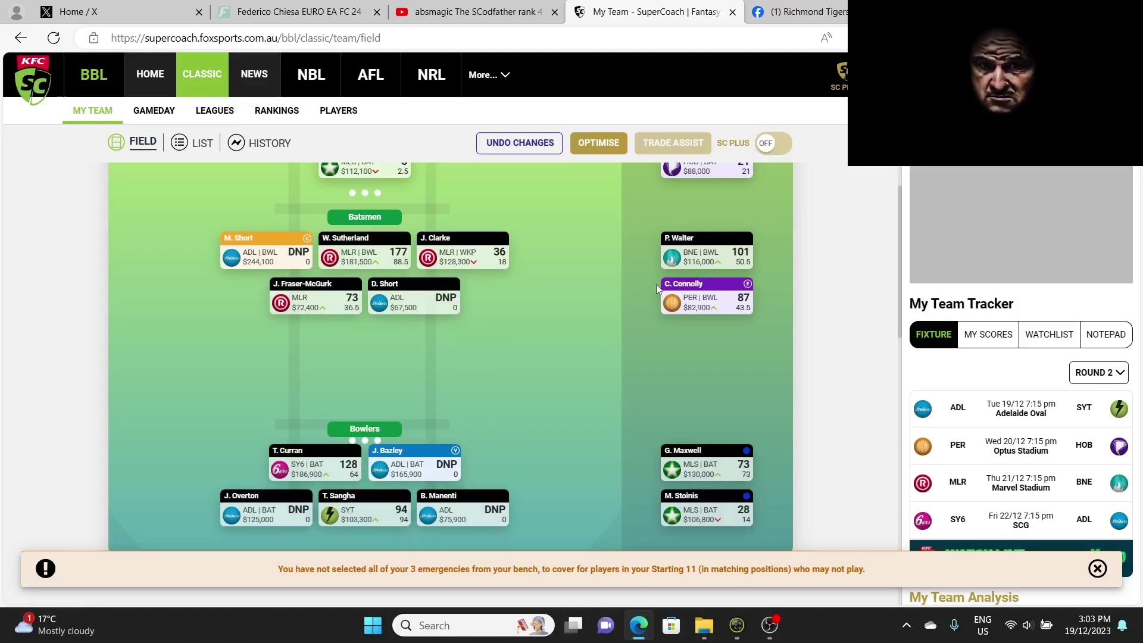
{"action": "left_click", "coordinate": [701, 231]}
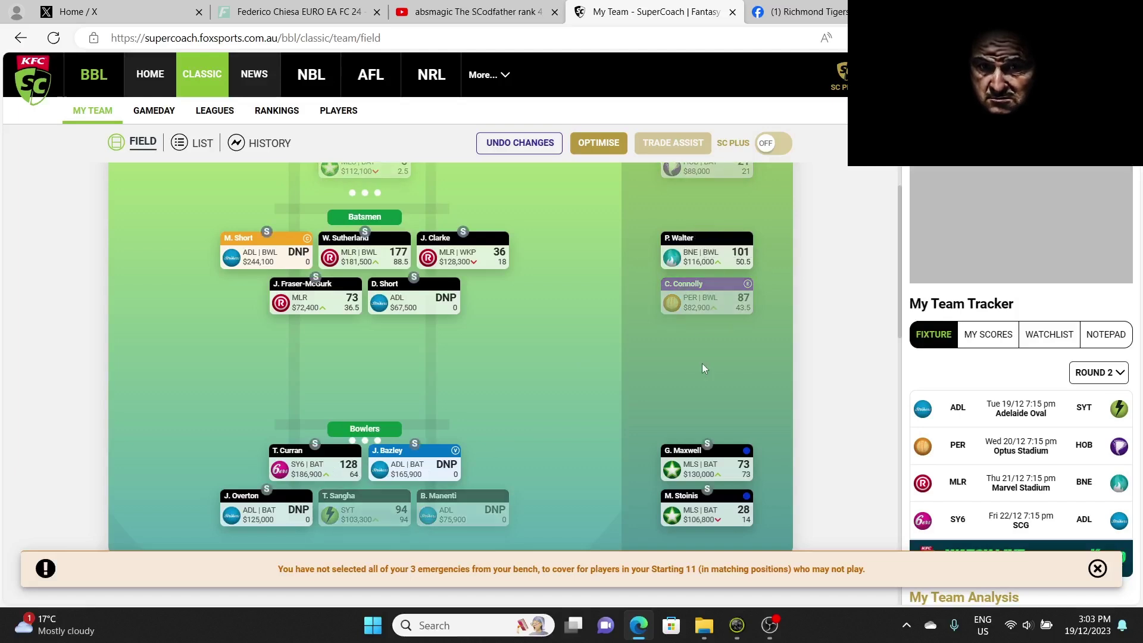
{"action": "left_click", "coordinate": [707, 446]}
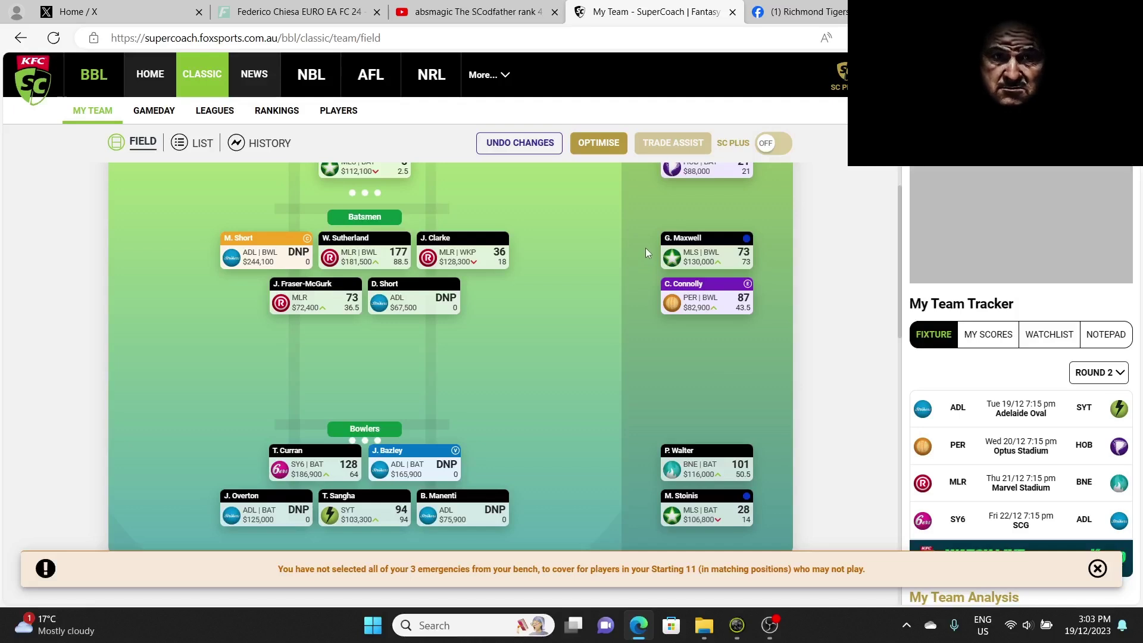
Bring G. Maxwell into the batsmen, benching J. Clarke; projected score drops to 696.
{"action": "scroll", "coordinate": [421, 394], "scroll_direction": "up", "scroll_amount": 2}
{"action": "mouse_move", "coordinate": [691, 443]}
{"action": "mouse_move", "coordinate": [448, 376]}
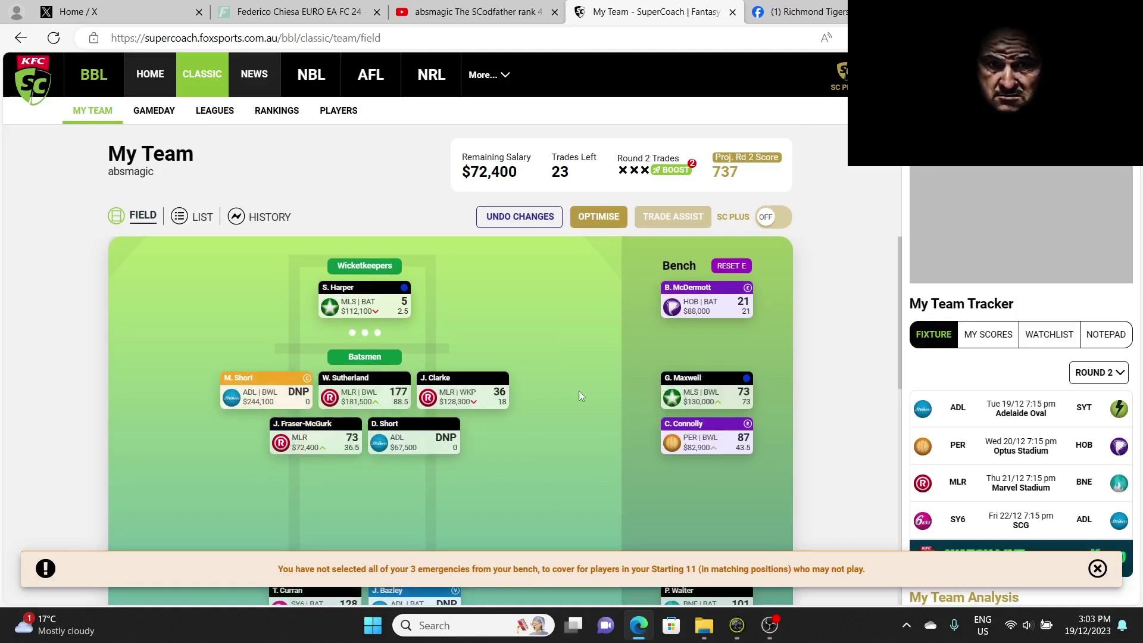
{"action": "left_click", "coordinate": [452, 371]}
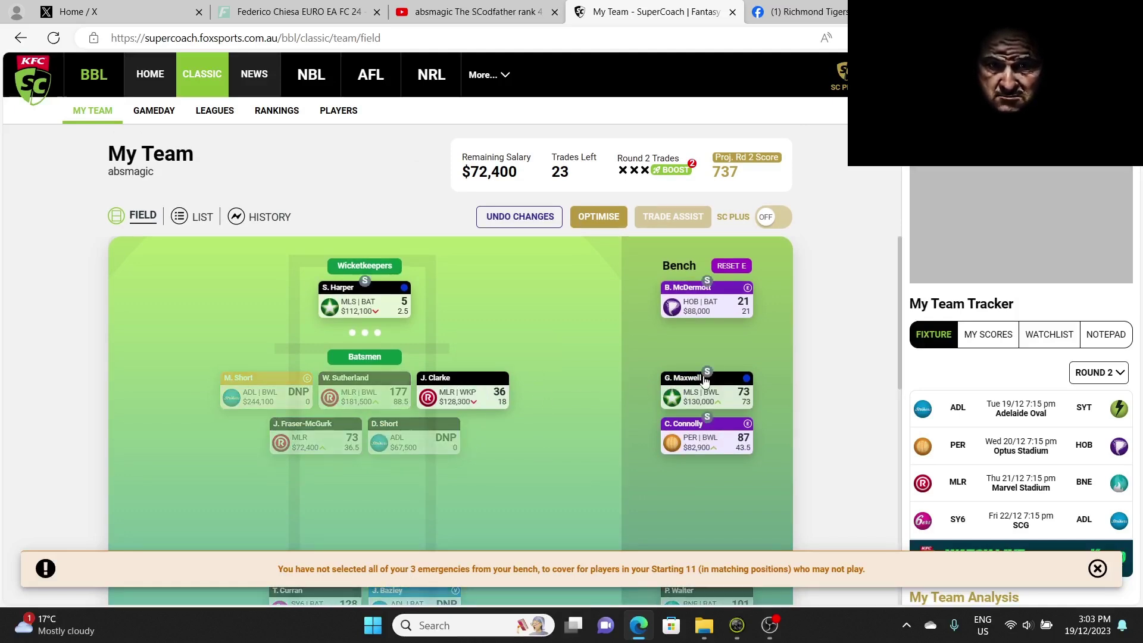
{"action": "left_click", "coordinate": [707, 372]}
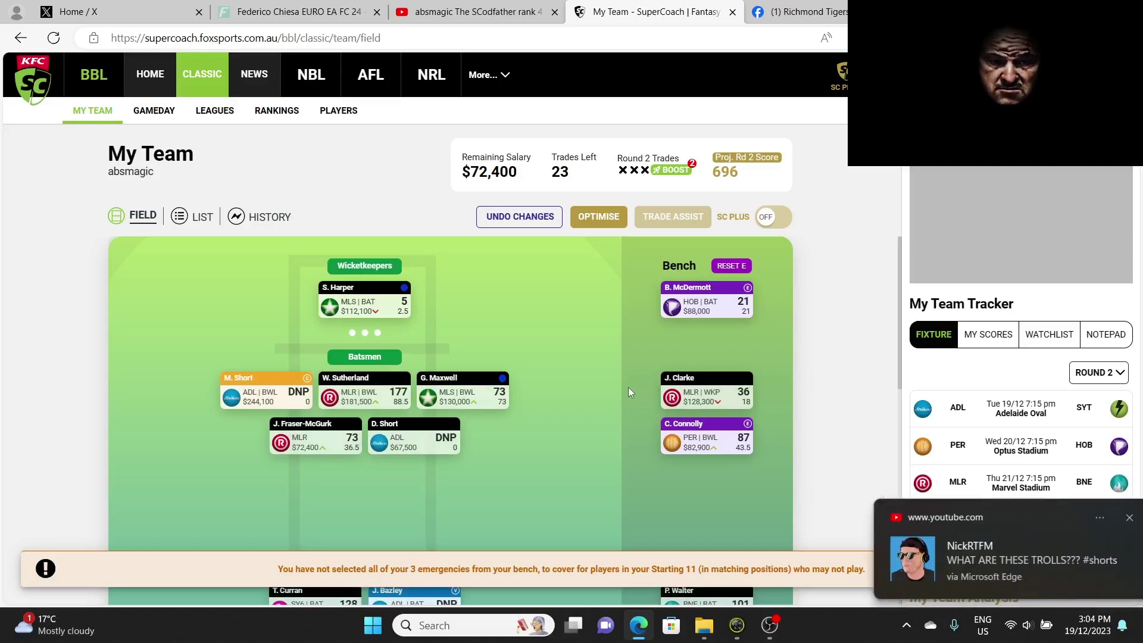
Swap P. Walter into the bowlers for T. Sangha and make Sangha the bench emergency.
{"action": "left_click", "coordinate": [1110, 518]}
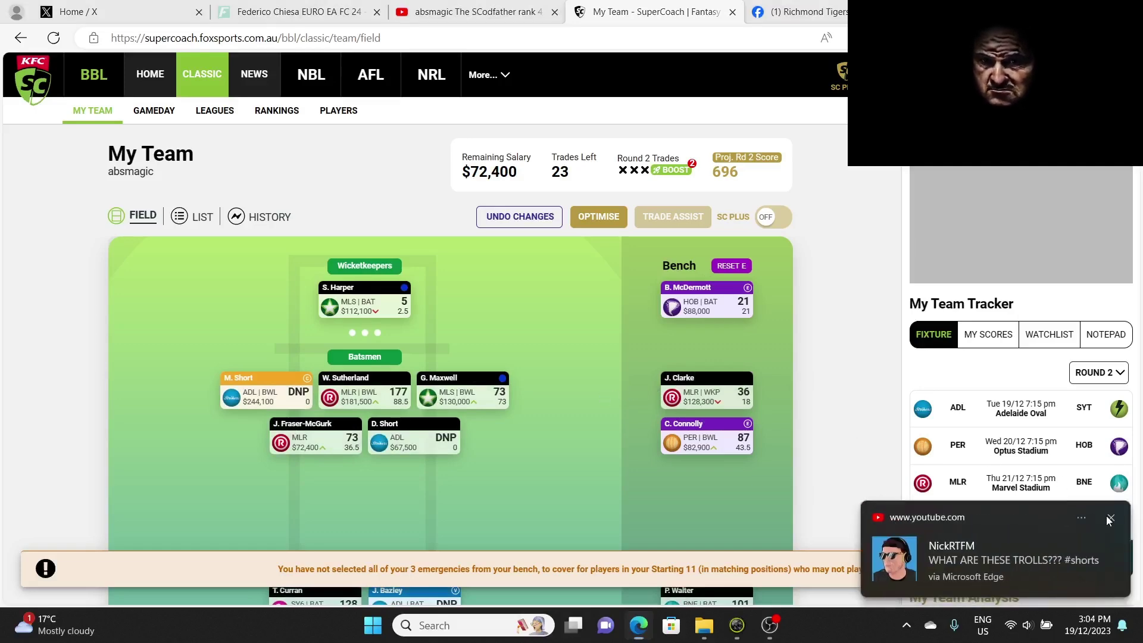
{"action": "scroll", "coordinate": [645, 396], "scroll_direction": "down", "scroll_amount": 3}
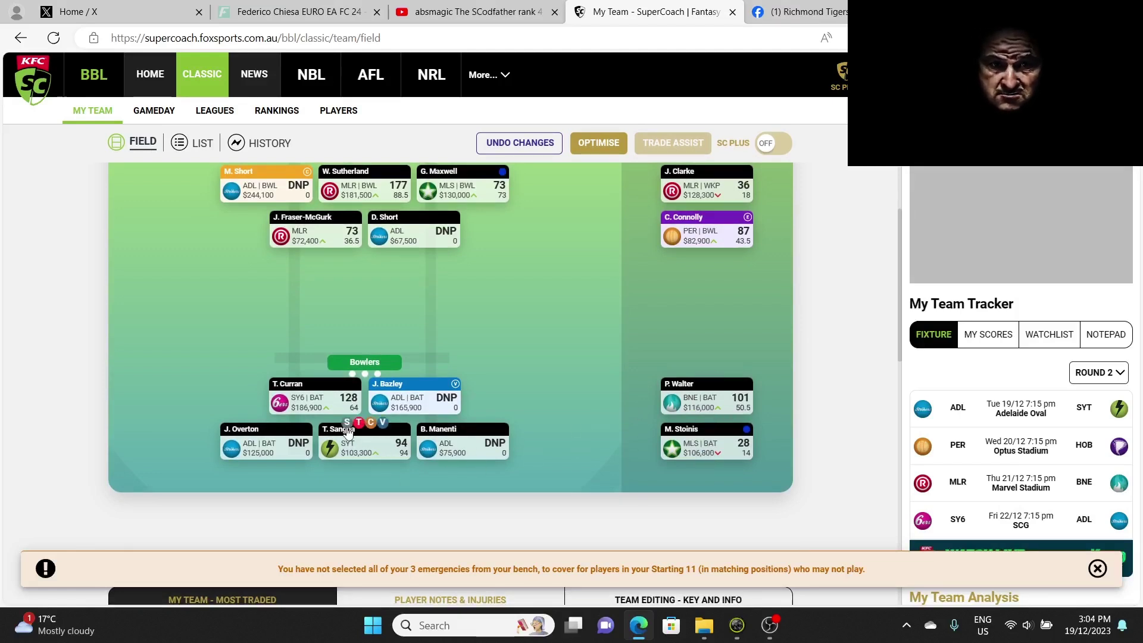
{"action": "left_click", "coordinate": [348, 423]}
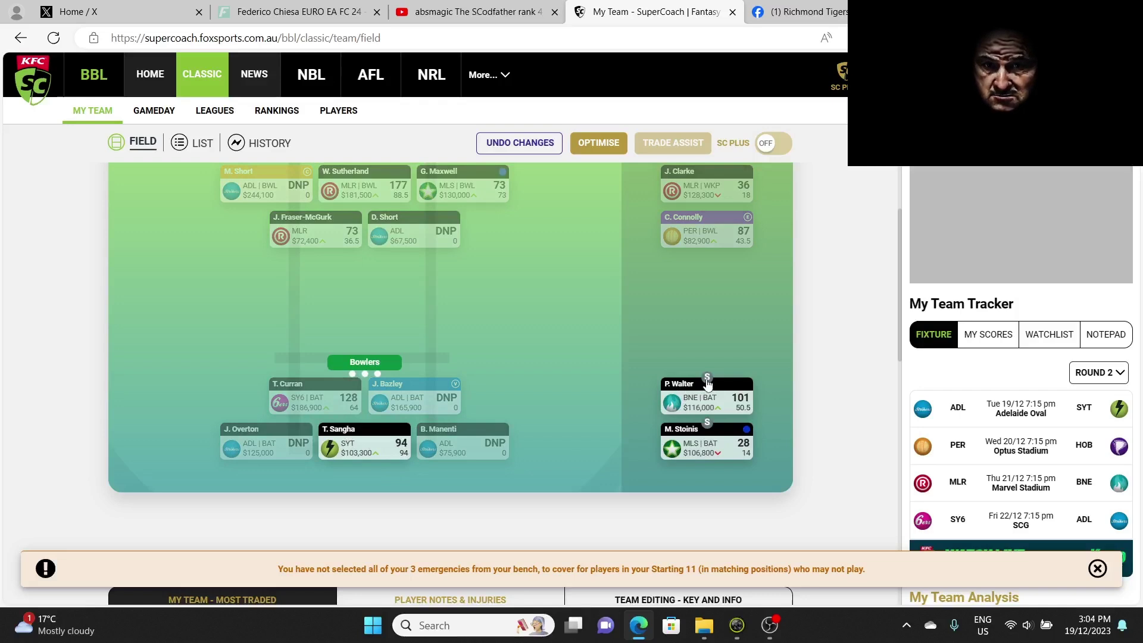
{"action": "left_click", "coordinate": [705, 381]}
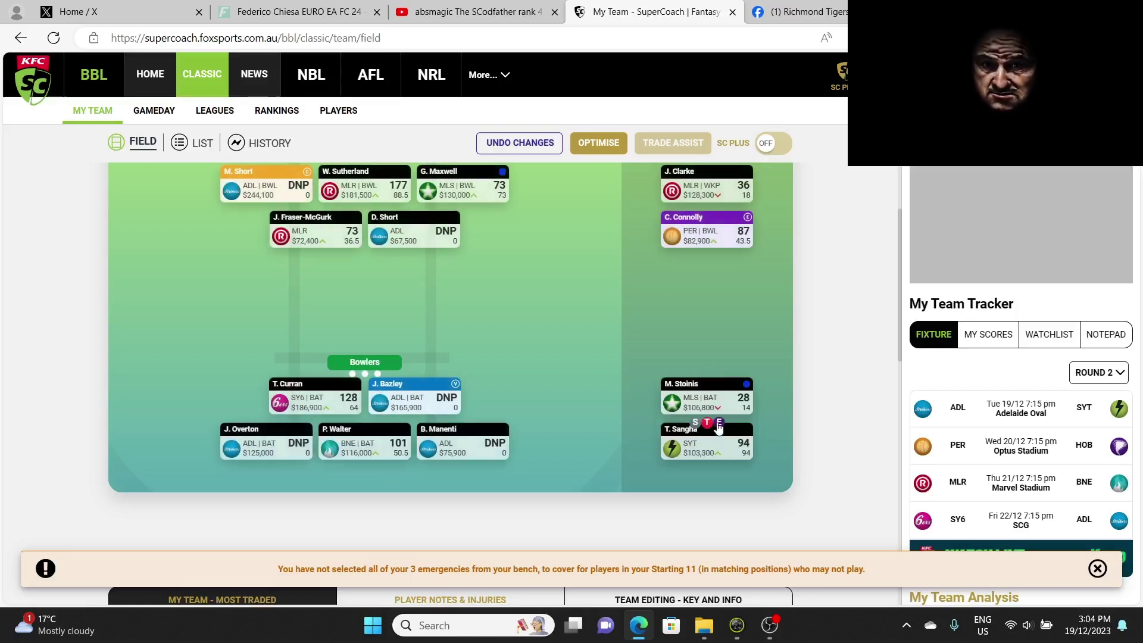
{"action": "left_click", "coordinate": [719, 424]}
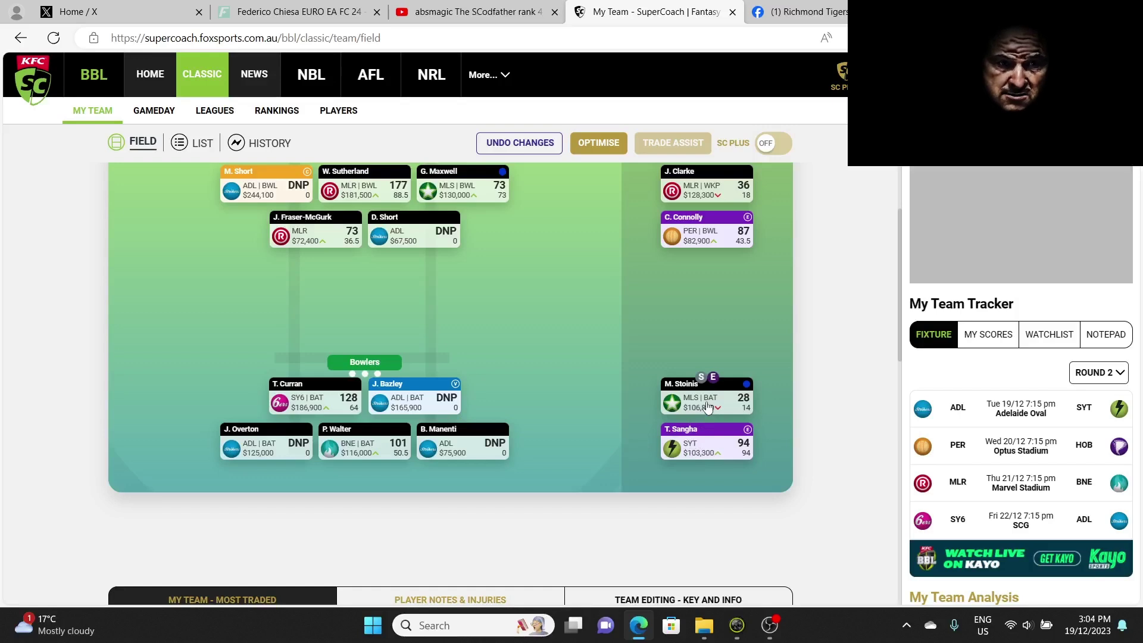
{"action": "mouse_move", "coordinate": [426, 411]}
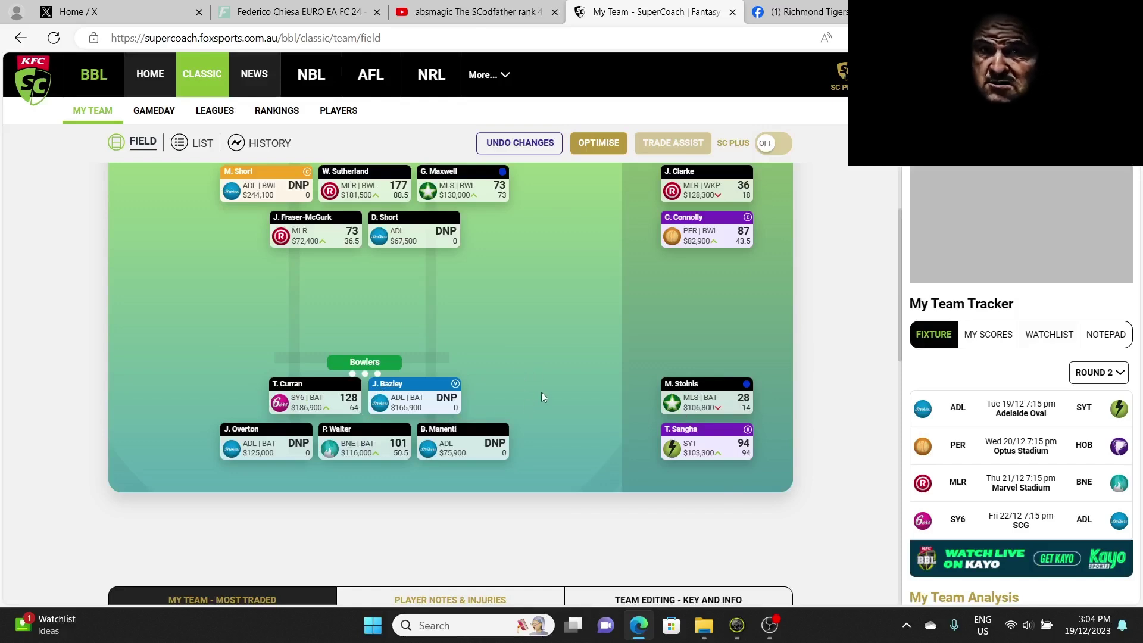
{"action": "scroll", "coordinate": [547, 389], "scroll_direction": "up", "scroll_amount": 1}
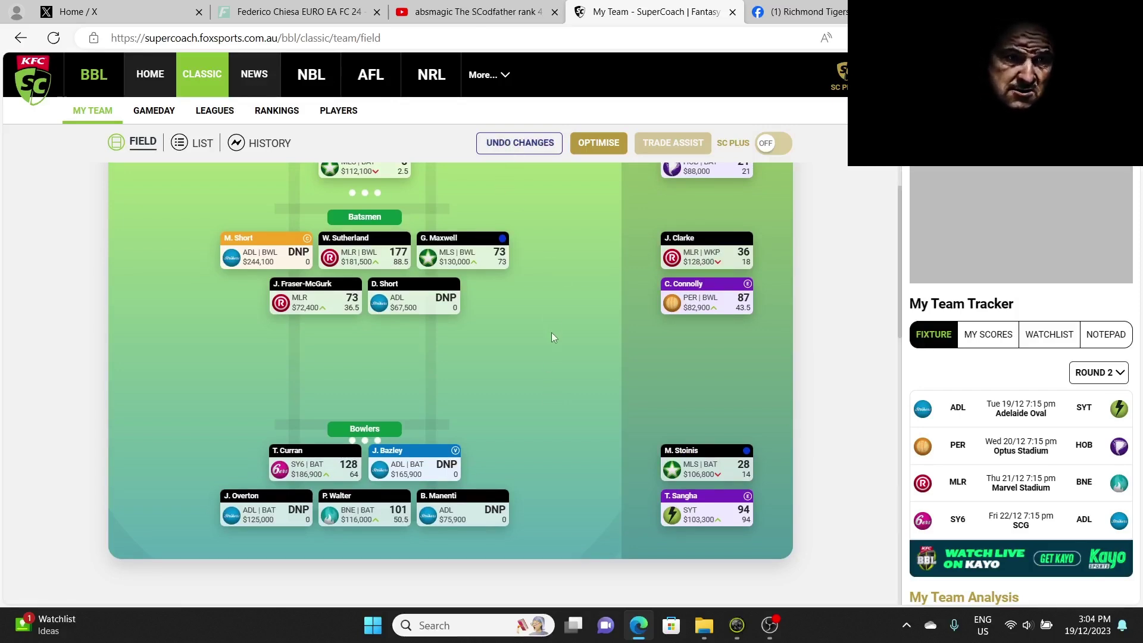
Review the reverted lineup with S. Billings keeping and C. Munro and M. Neser back in the side.
{"action": "mouse_move", "coordinate": [443, 523]}
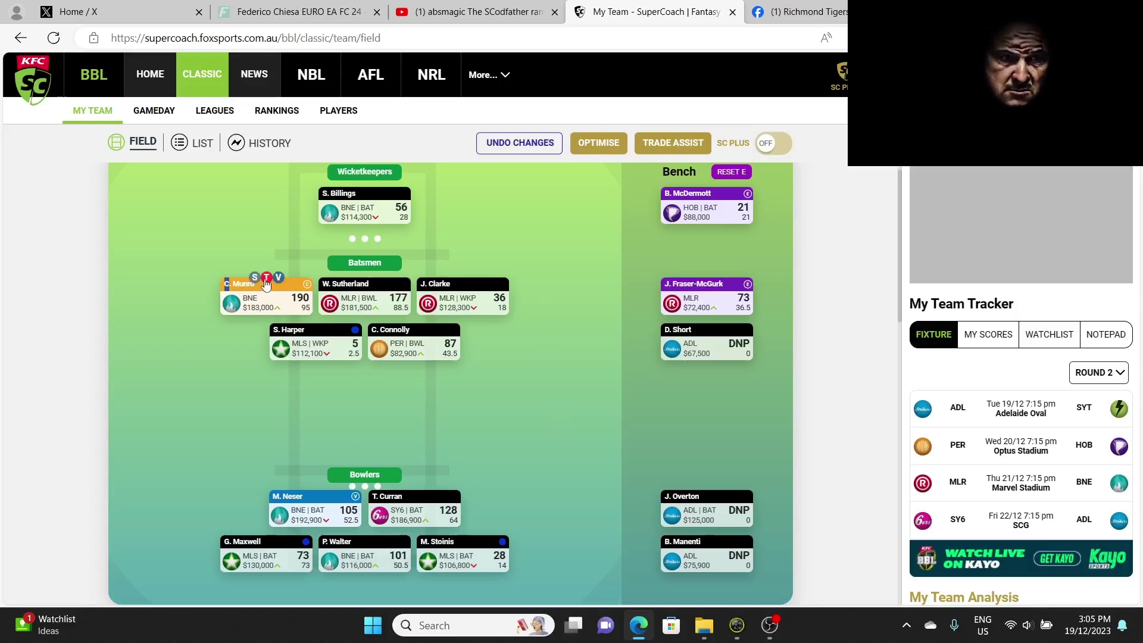
Mark C. Munro and M. Neser as the players to trade out.
{"action": "left_click", "coordinate": [266, 280]}
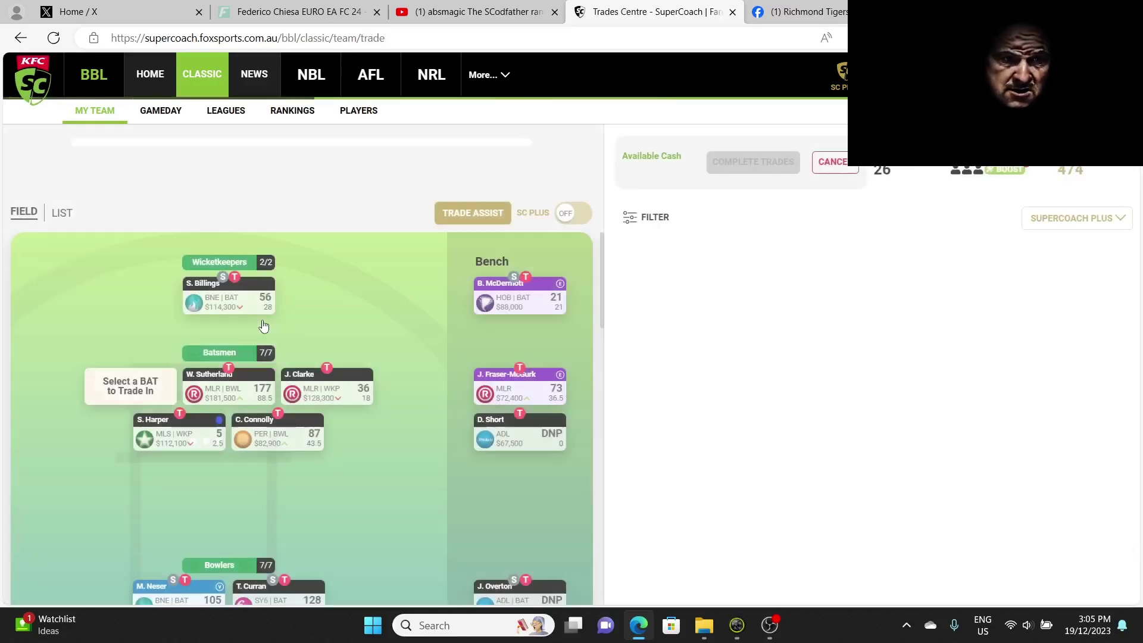
{"action": "scroll", "coordinate": [186, 403], "scroll_direction": "down", "scroll_amount": 2}
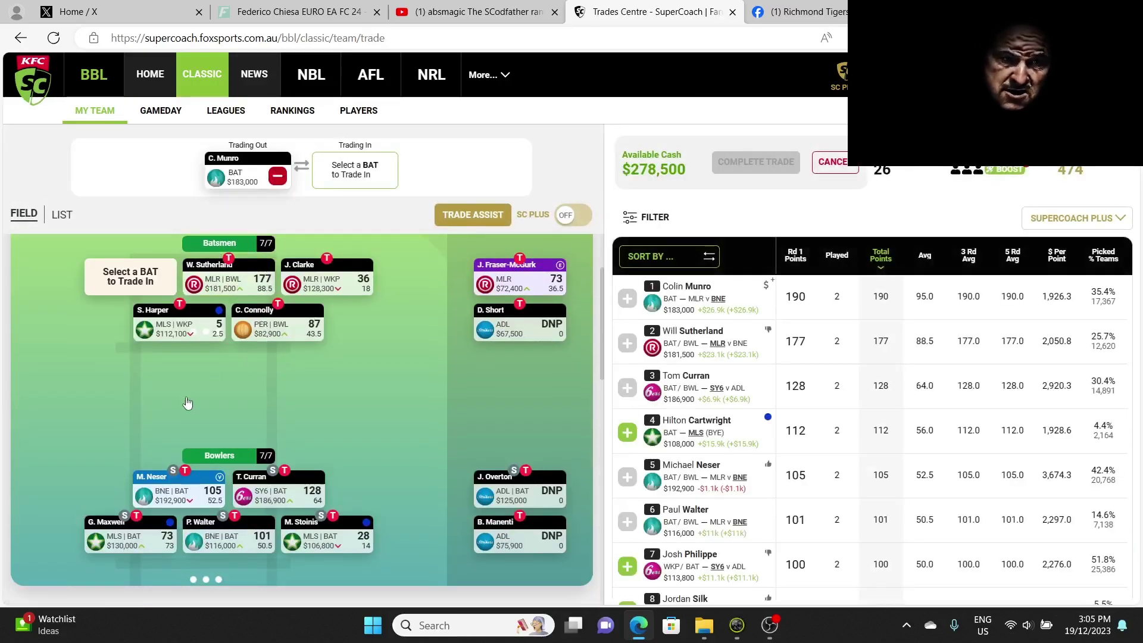
{"action": "left_click", "coordinate": [186, 474]}
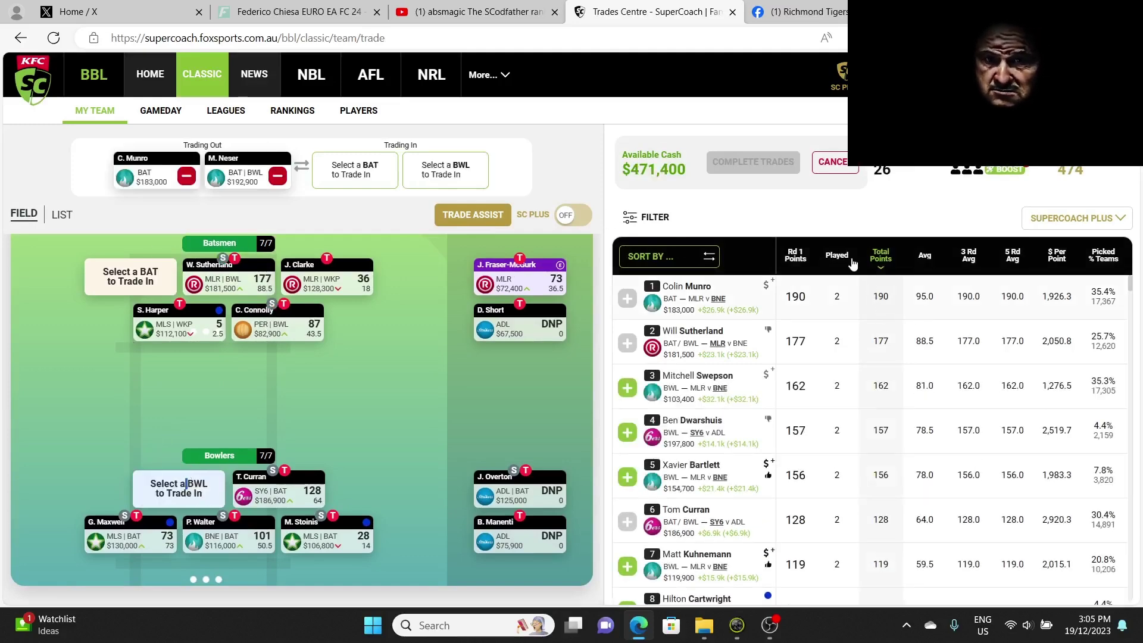
Filter to Adelaide and bring in Matt Short and James Bazley, leaving $61,400 cash.
{"action": "left_click", "coordinate": [648, 219]}
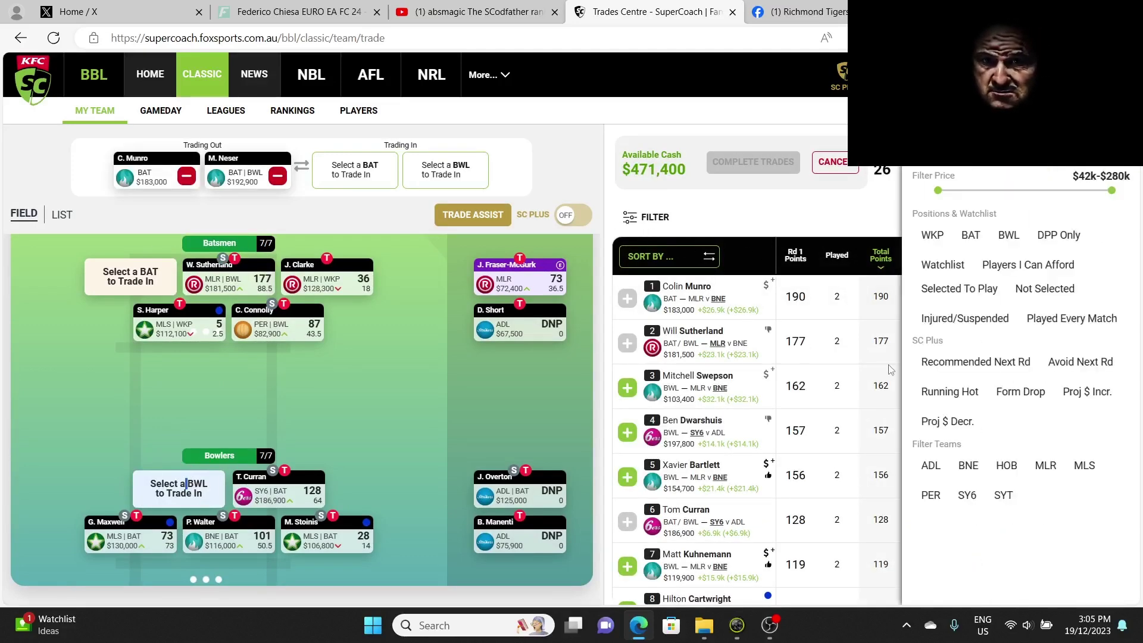
{"action": "left_click", "coordinate": [939, 474]}
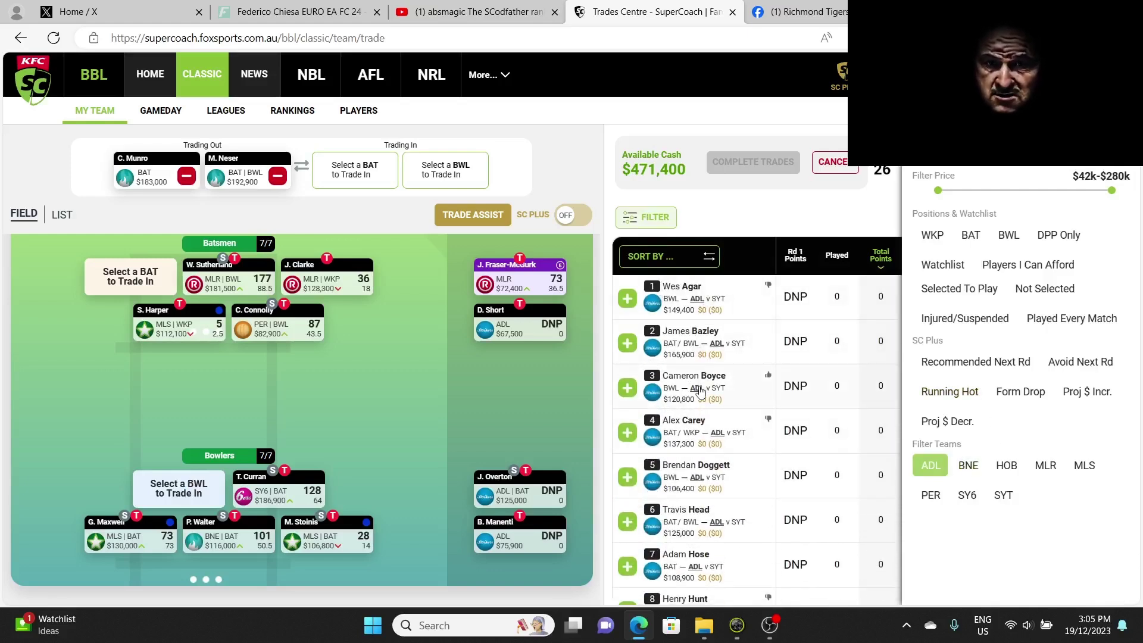
{"action": "scroll", "coordinate": [700, 391], "scroll_direction": "down", "scroll_amount": 3}
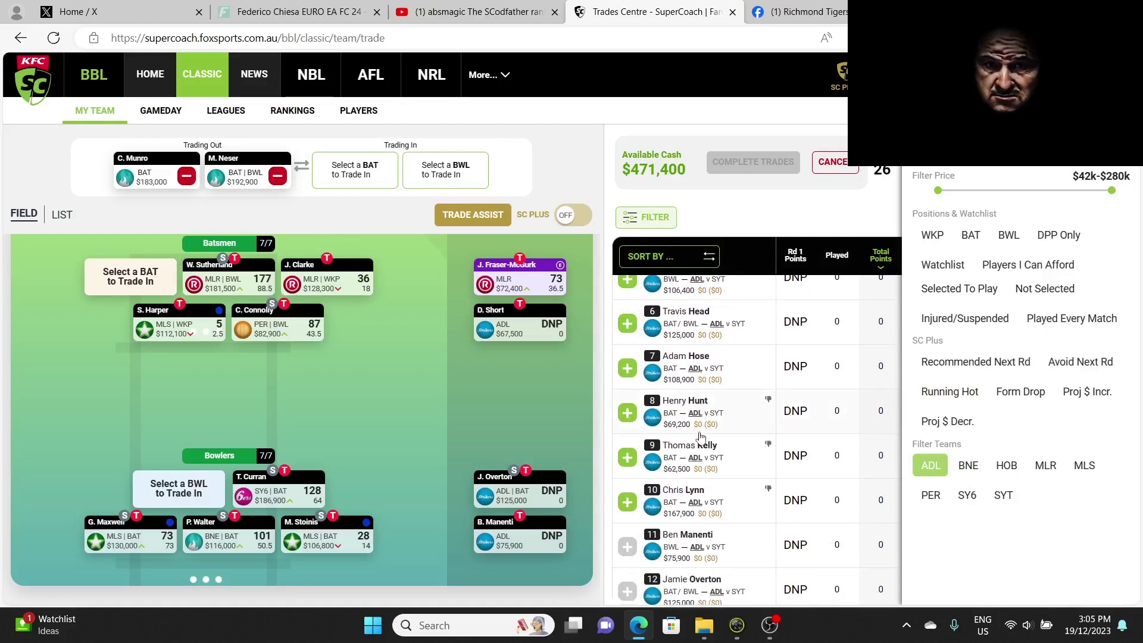
{"action": "scroll", "coordinate": [700, 441], "scroll_direction": "down", "scroll_amount": 4}
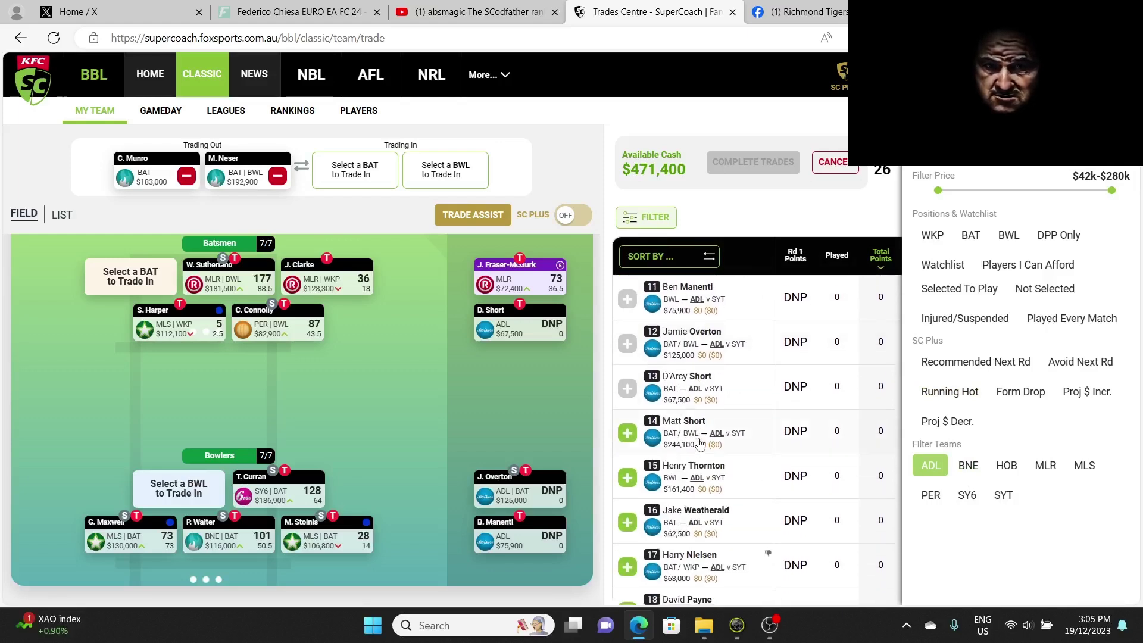
{"action": "scroll", "coordinate": [700, 444], "scroll_direction": "down", "scroll_amount": 2}
{"action": "scroll", "coordinate": [699, 444], "scroll_direction": "up", "scroll_amount": 3}
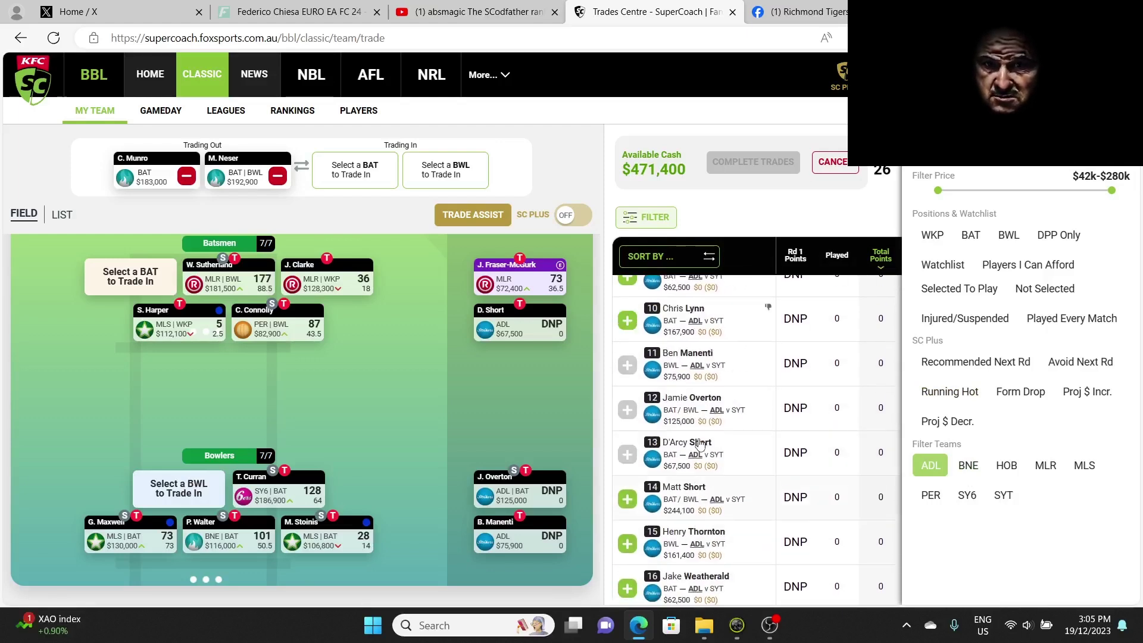
{"action": "scroll", "coordinate": [700, 444], "scroll_direction": "up", "scroll_amount": 4}
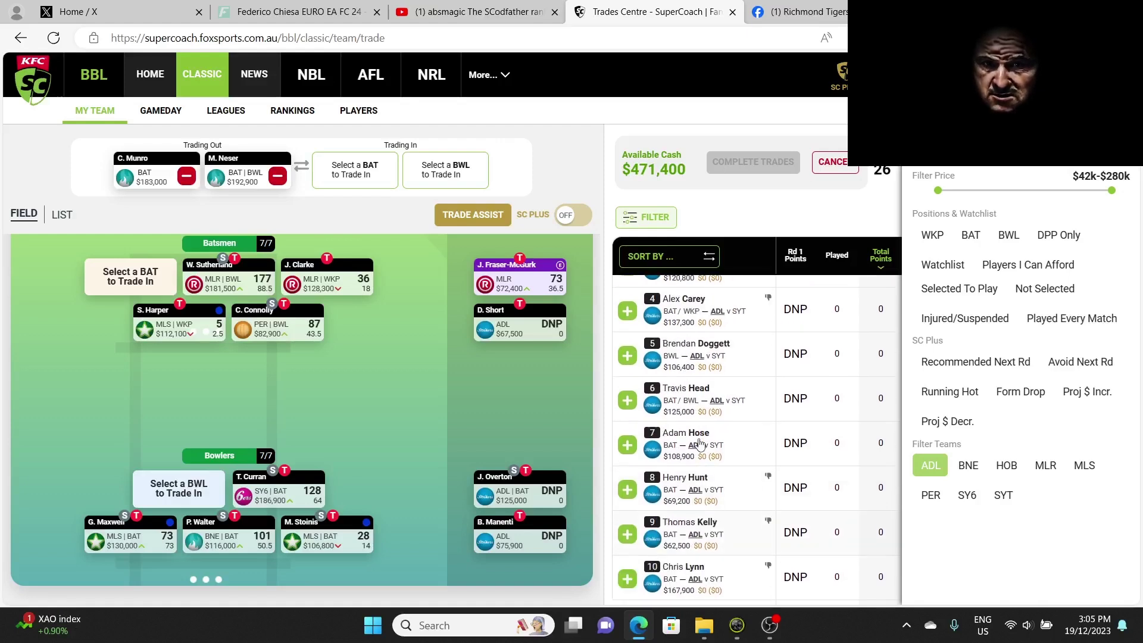
{"action": "scroll", "coordinate": [700, 443], "scroll_direction": "up", "scroll_amount": 3}
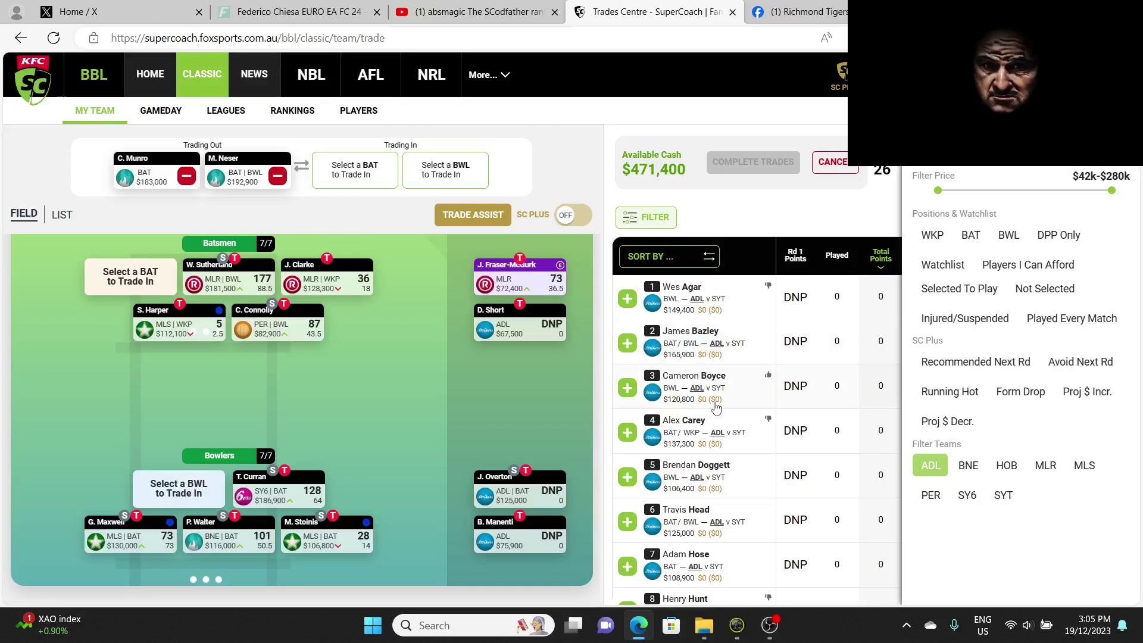
{"action": "scroll", "coordinate": [716, 407], "scroll_direction": "down", "scroll_amount": 3}
{"action": "scroll", "coordinate": [717, 407], "scroll_direction": "down", "scroll_amount": 3}
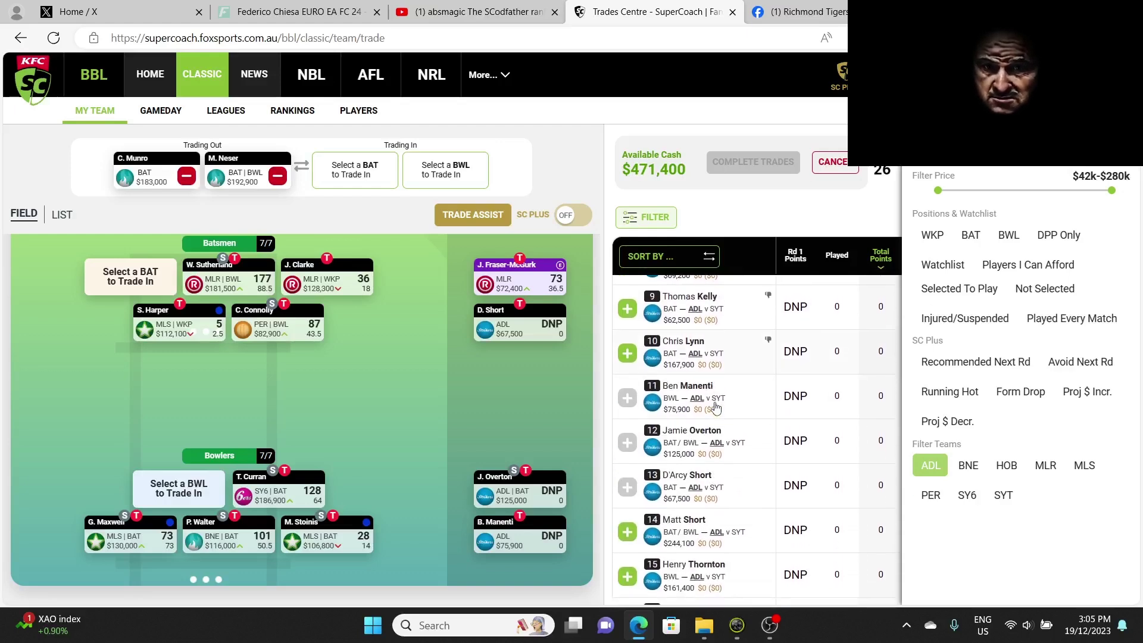
{"action": "left_click", "coordinate": [627, 532]}
{"action": "scroll", "coordinate": [700, 429], "scroll_direction": "up", "scroll_amount": 3}
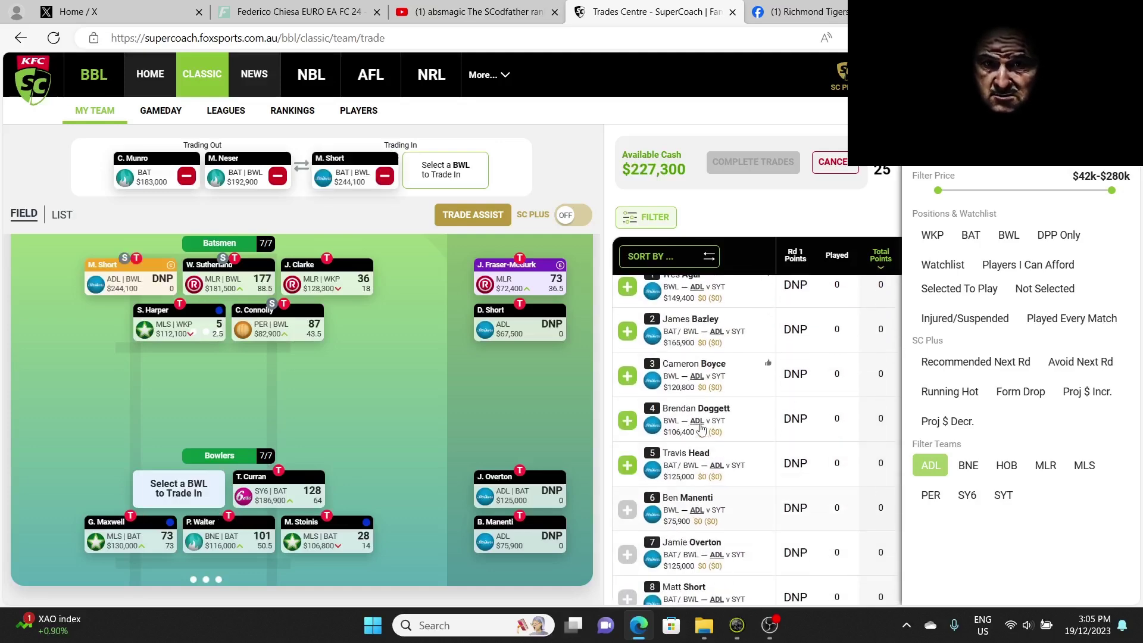
{"action": "left_click", "coordinate": [628, 344]}
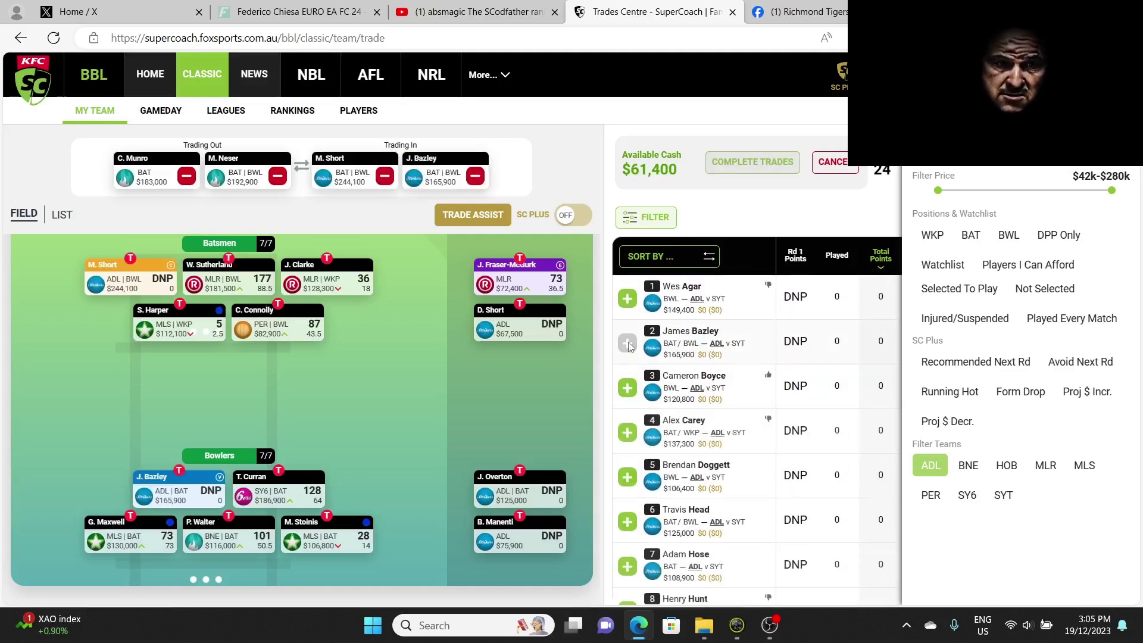
Mark Ben Manenti as a third player to trade out.
{"action": "left_click", "coordinate": [521, 518]}
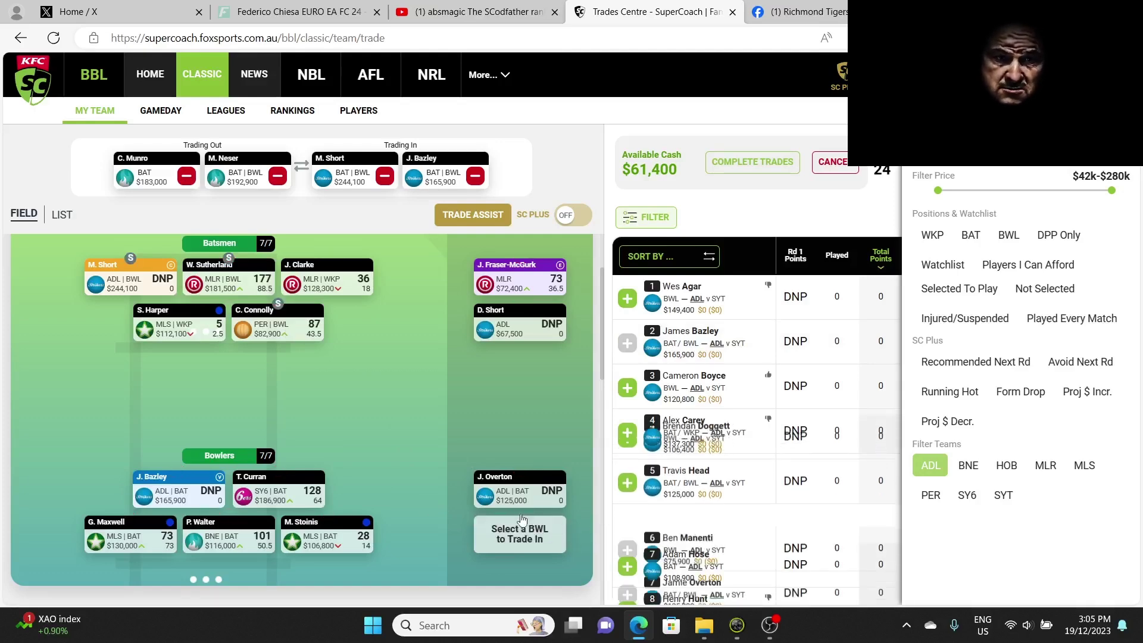
{"action": "scroll", "coordinate": [431, 389], "scroll_direction": "down", "scroll_amount": 1}
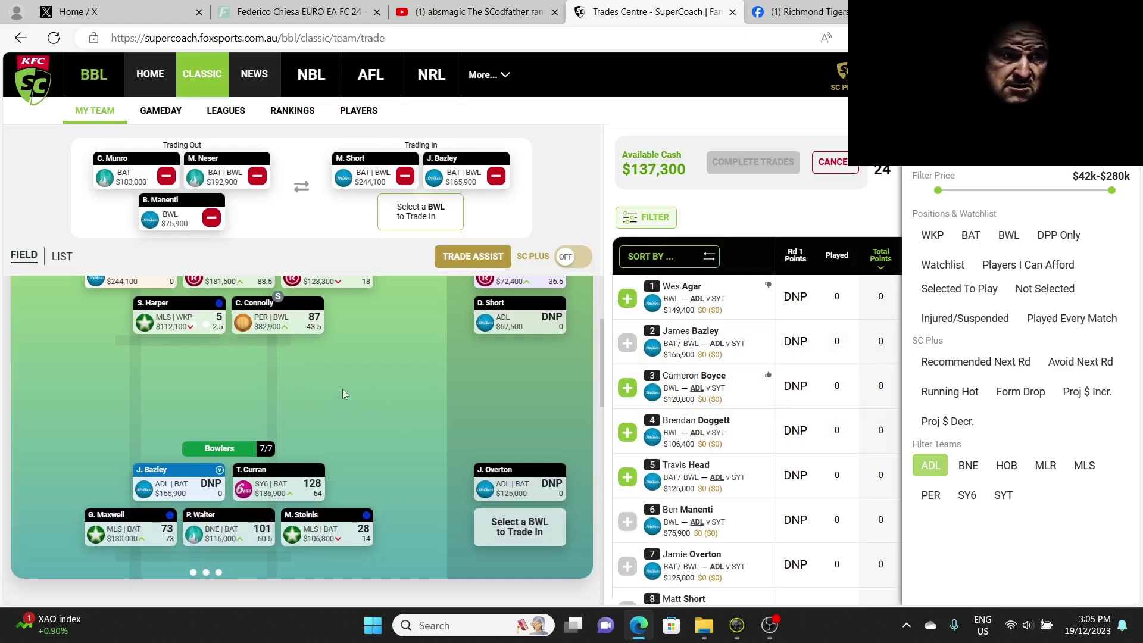
{"action": "scroll", "coordinate": [343, 392], "scroll_direction": "up", "scroll_amount": 1}
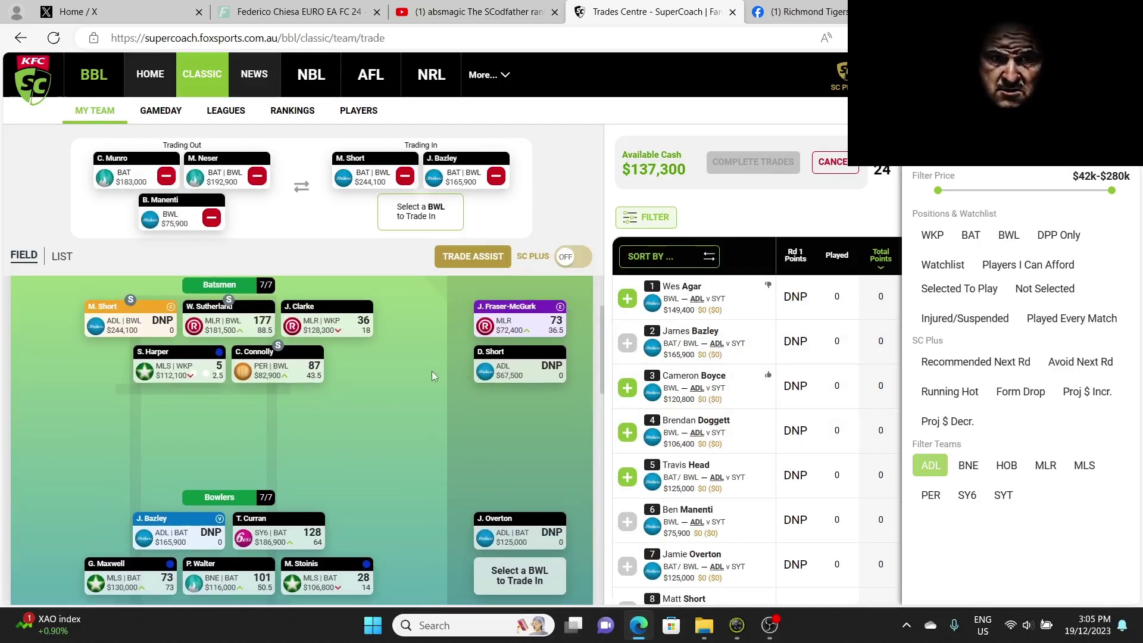
{"action": "scroll", "coordinate": [477, 416], "scroll_direction": "down", "scroll_amount": 1}
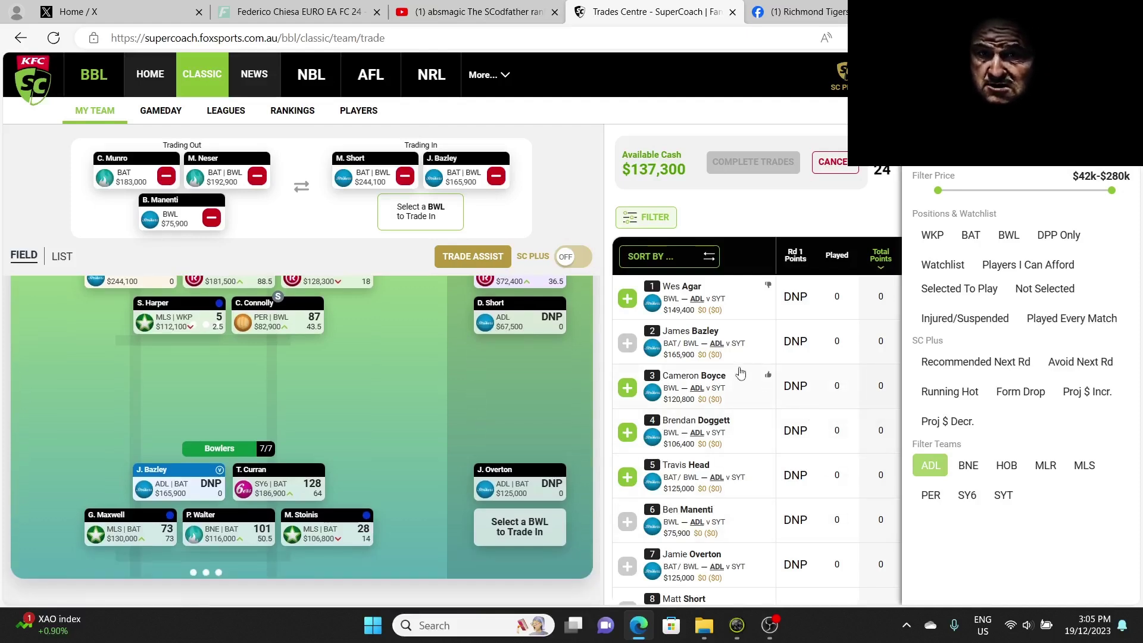
Bring in Cameron Boyce from affordable players and confirm the three trades, leaving $16,500.
{"action": "left_click", "coordinate": [1020, 273]}
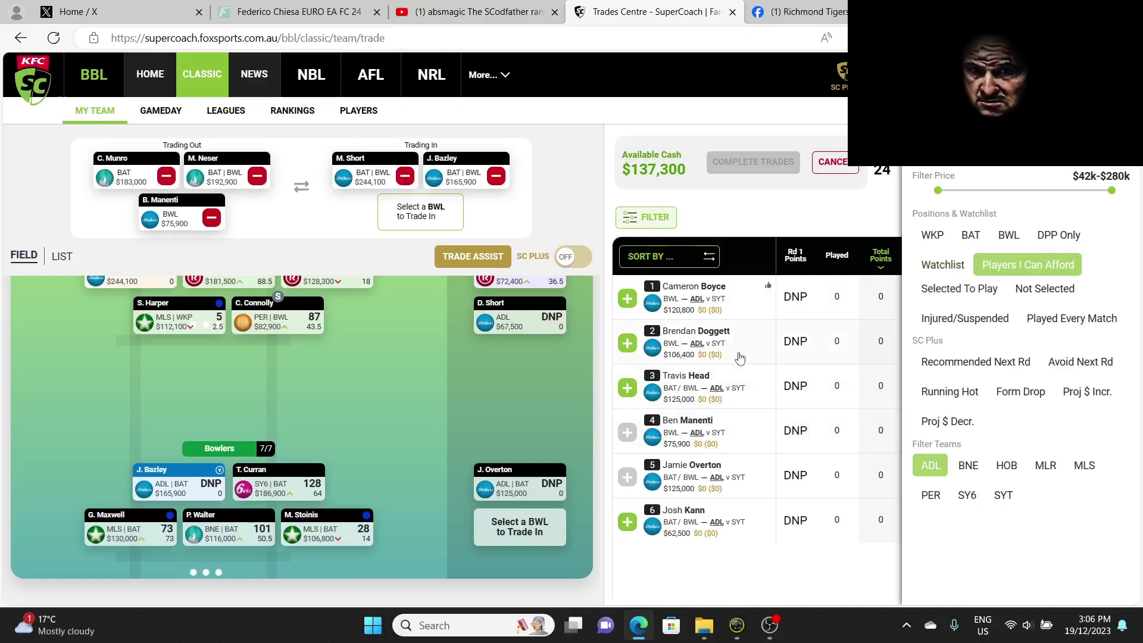
{"action": "left_click", "coordinate": [1006, 270]}
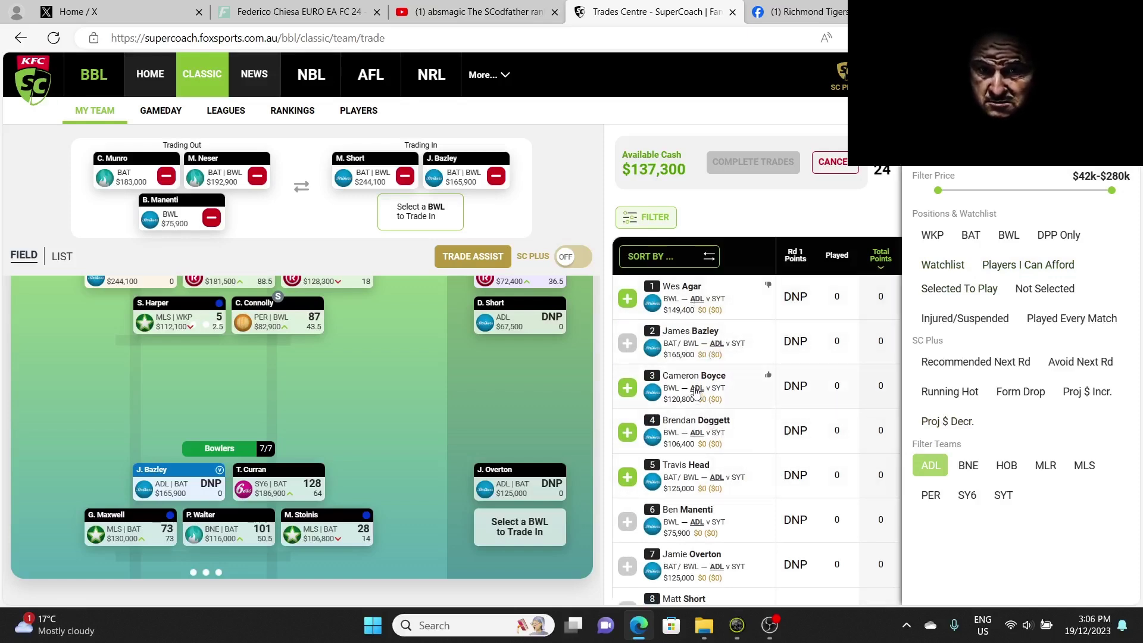
{"action": "scroll", "coordinate": [740, 410], "scroll_direction": "down", "scroll_amount": 3}
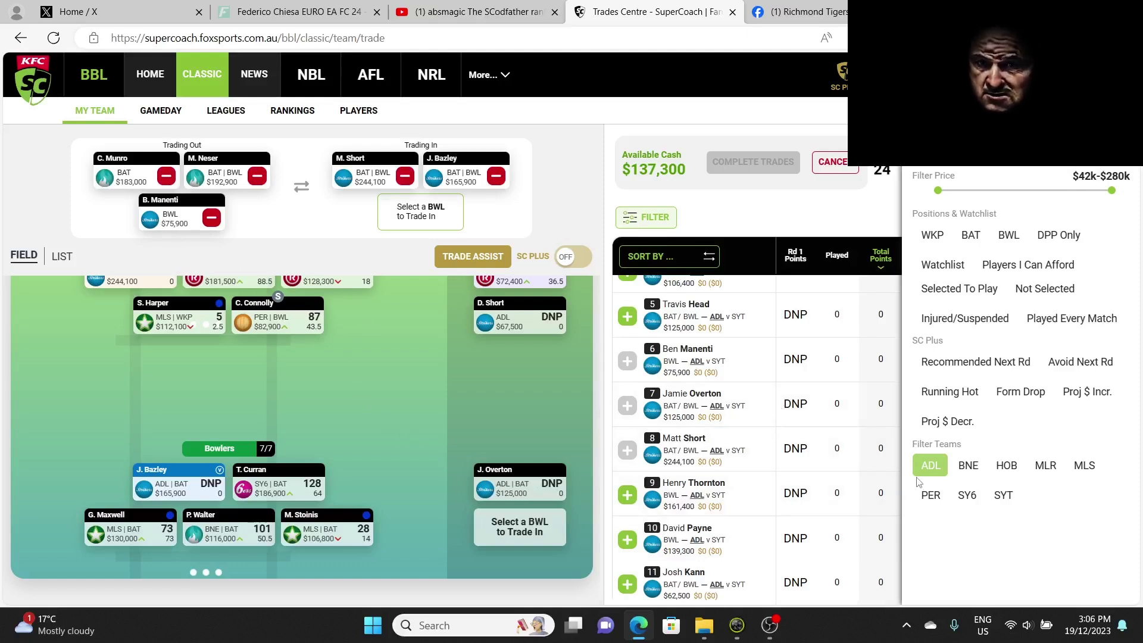
{"action": "left_click", "coordinate": [1010, 267]}
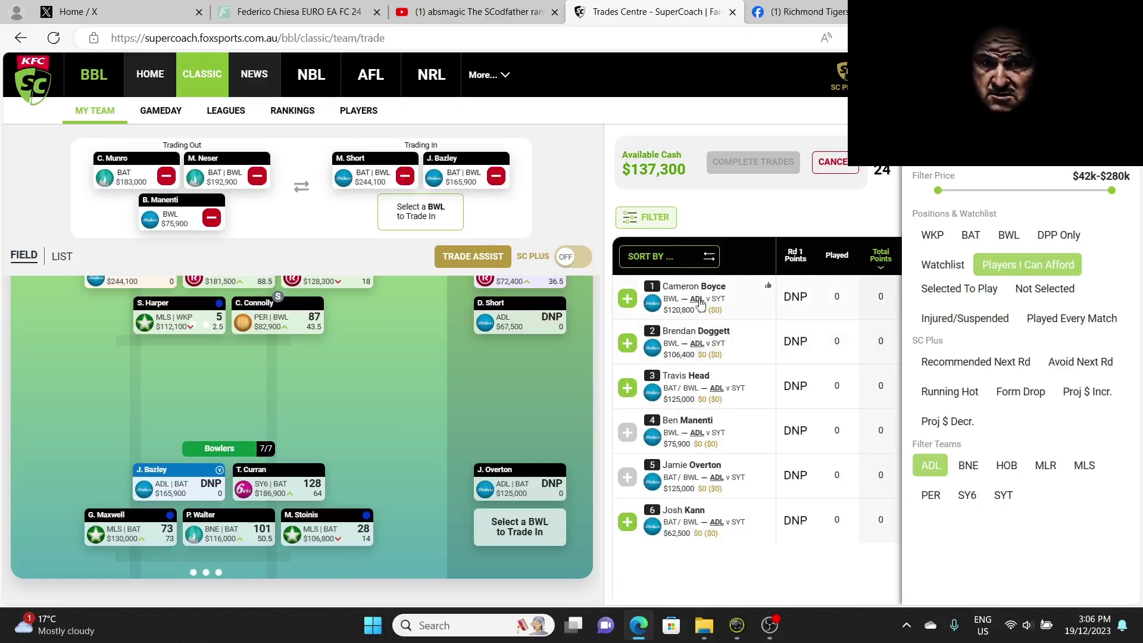
{"action": "left_click", "coordinate": [626, 299]}
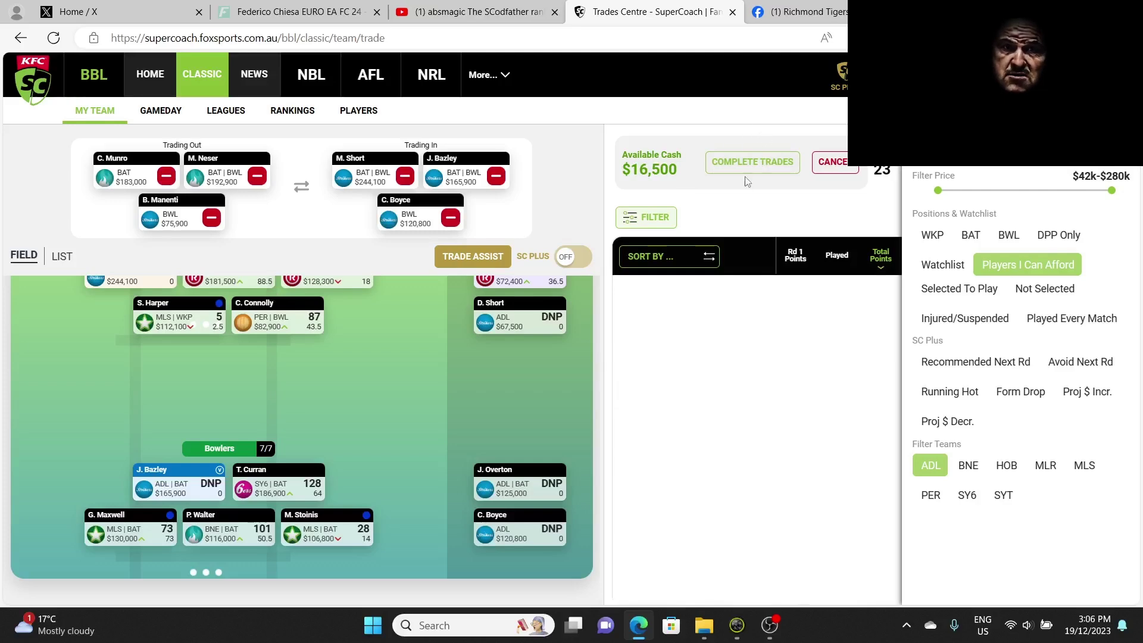
{"action": "left_click", "coordinate": [744, 168]}
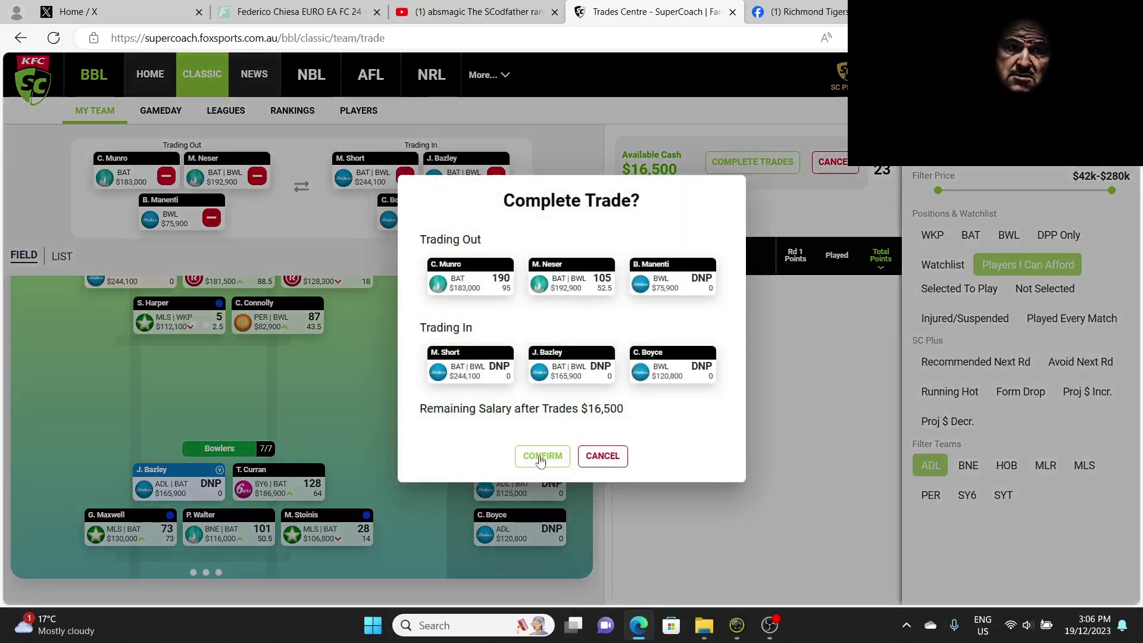
{"action": "left_click", "coordinate": [540, 457]}
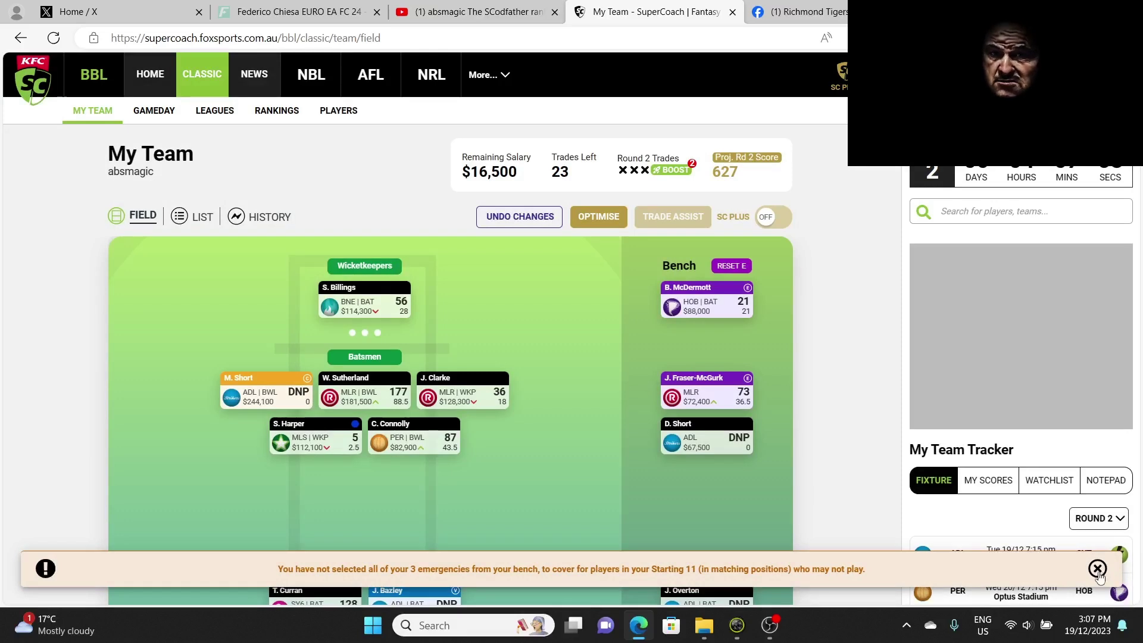
Dismiss the bench-emergencies warning and swap J. Overton onto the field for M. Stoinis.
{"action": "left_click", "coordinate": [1098, 573]}
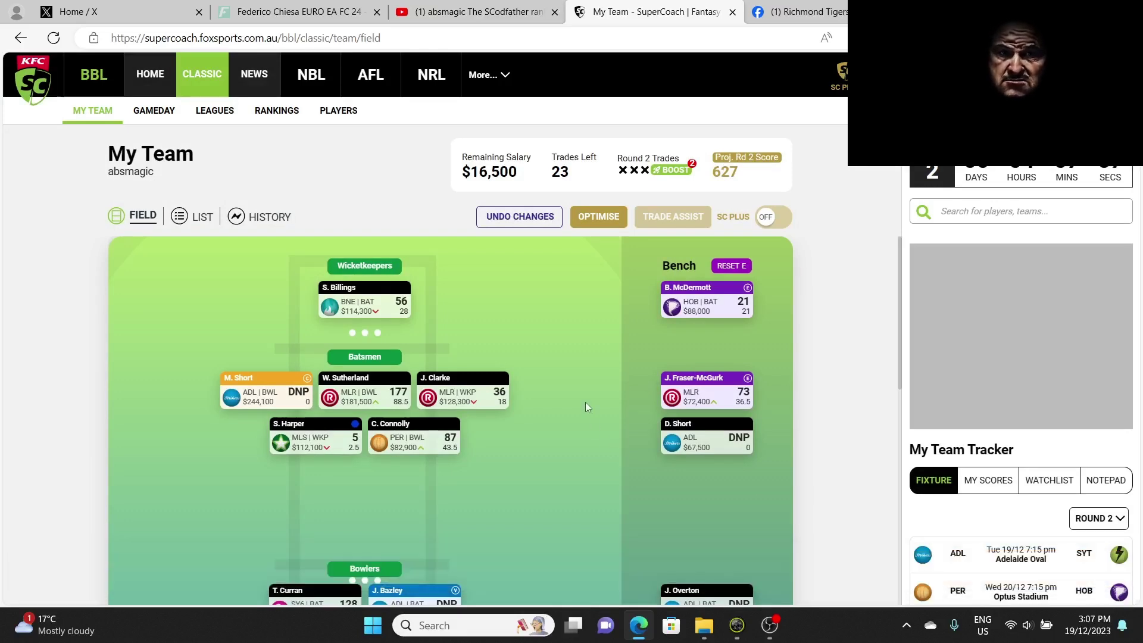
{"action": "scroll", "coordinate": [585, 402], "scroll_direction": "down", "scroll_amount": 2}
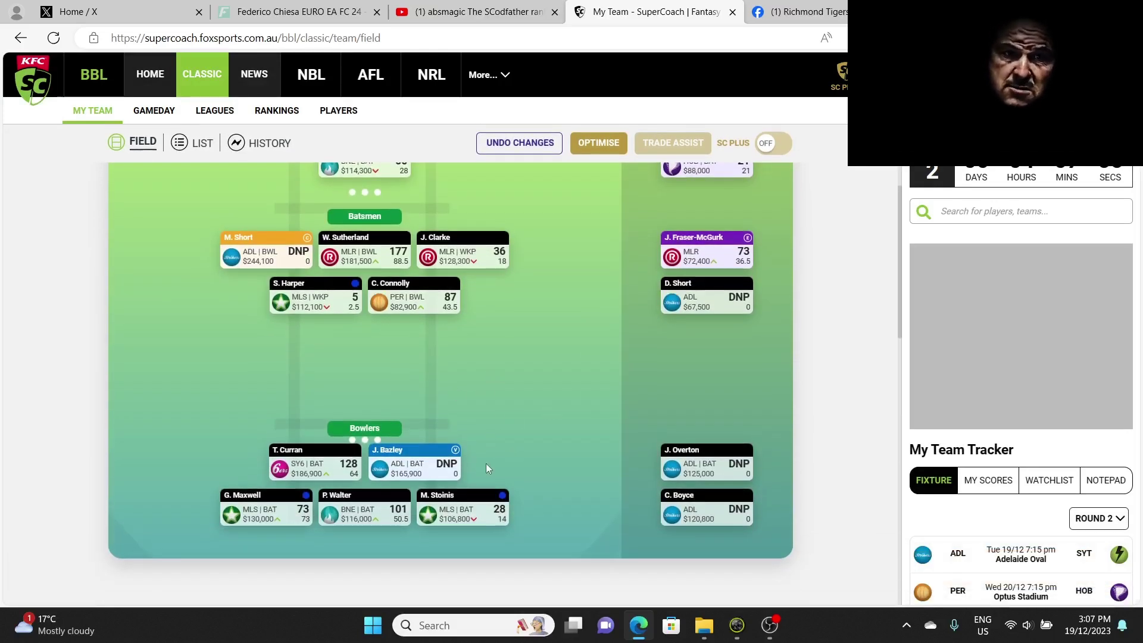
{"action": "left_click", "coordinate": [449, 489]}
{"action": "left_click", "coordinate": [707, 445]}
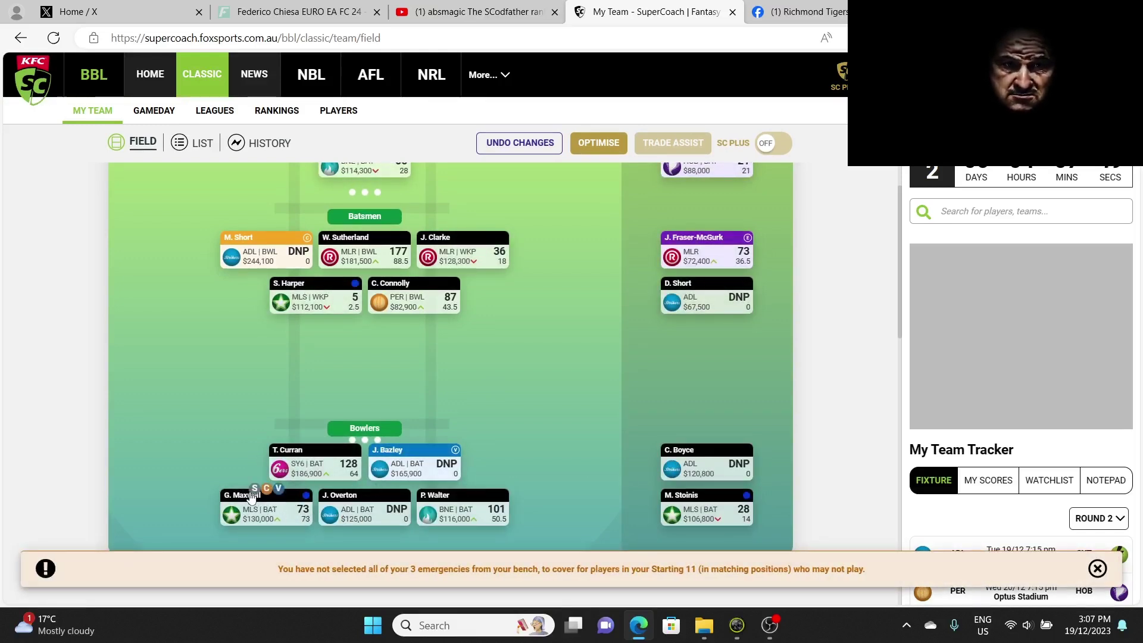
Bring C. Boyce on for G. Maxwell, move Maxwell into Connolly's batting spot, make Connolly emergency.
{"action": "left_click", "coordinate": [255, 490]}
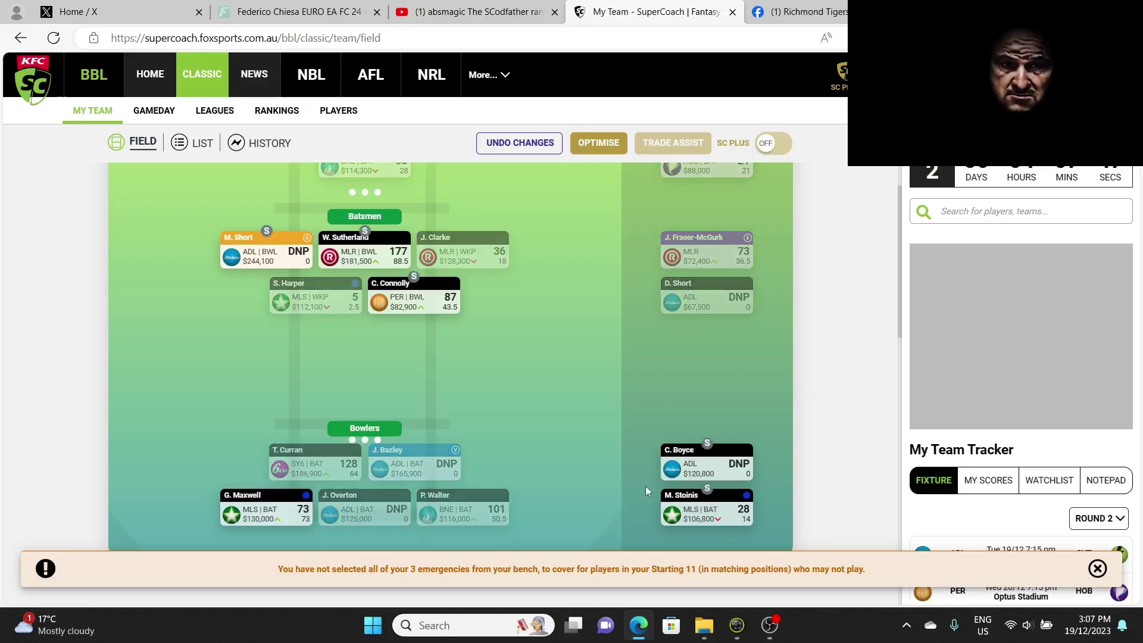
{"action": "left_click", "coordinate": [707, 444]}
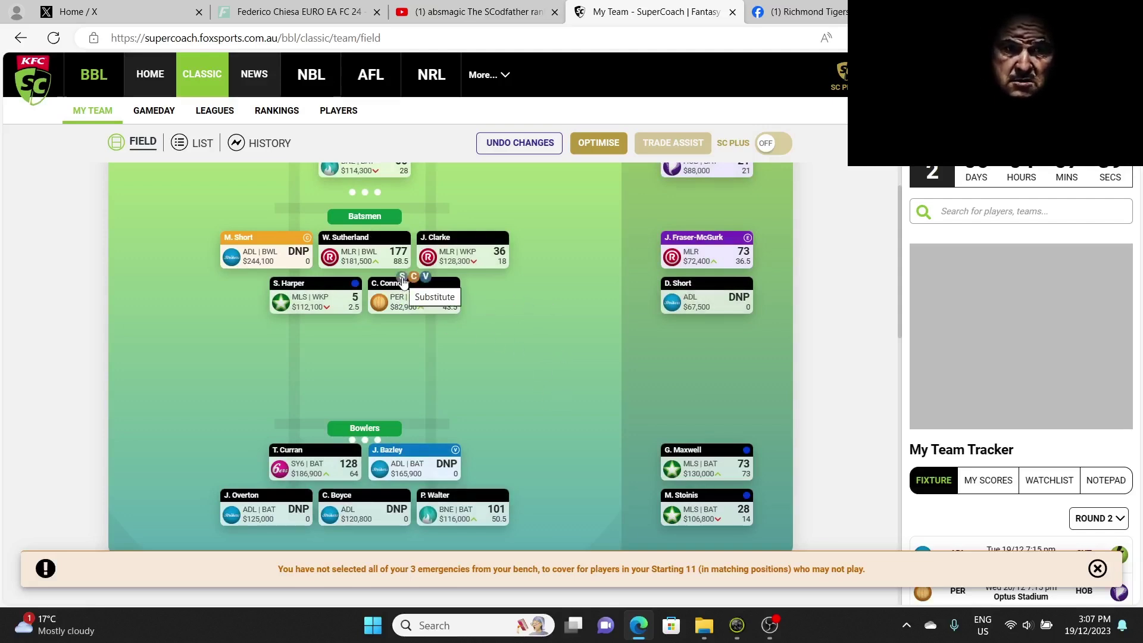
{"action": "left_click", "coordinate": [404, 286]}
{"action": "left_click", "coordinate": [707, 445]}
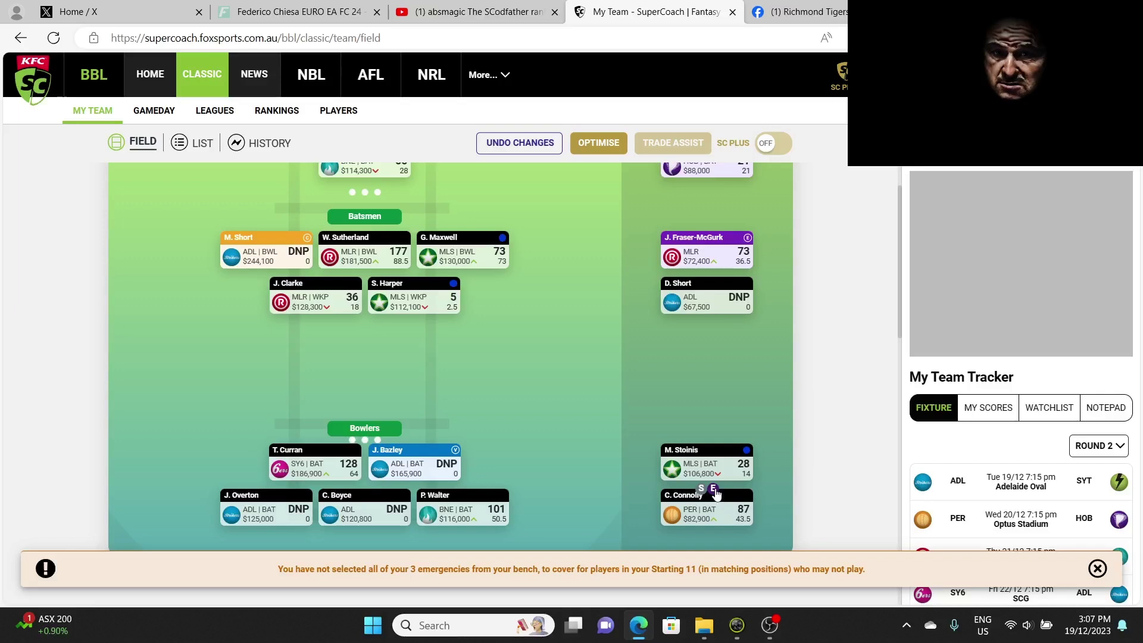
{"action": "left_click", "coordinate": [714, 489]}
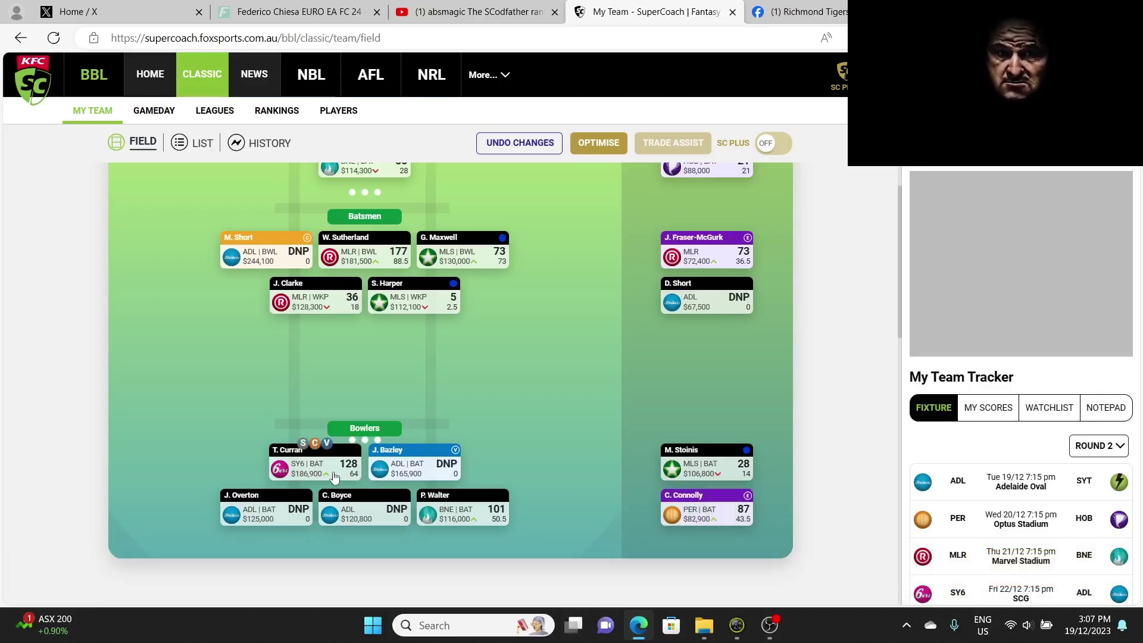
Swap D. Short onto the field in place of J. Clarke.
{"action": "mouse_move", "coordinate": [471, 512]}
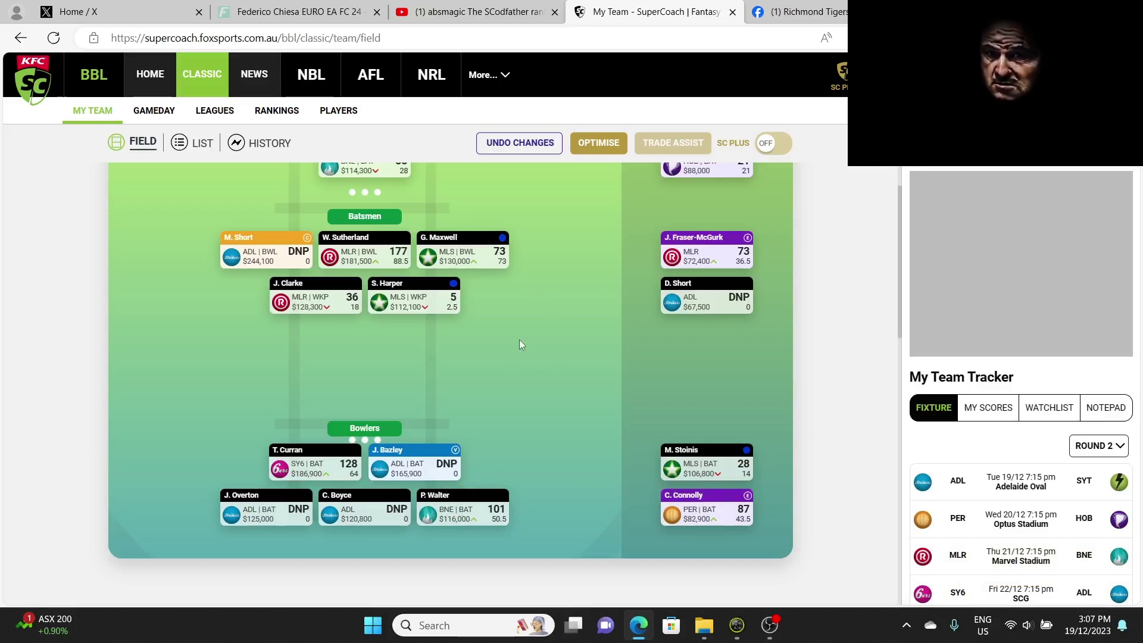
{"action": "scroll", "coordinate": [590, 326], "scroll_direction": "up", "scroll_amount": 2}
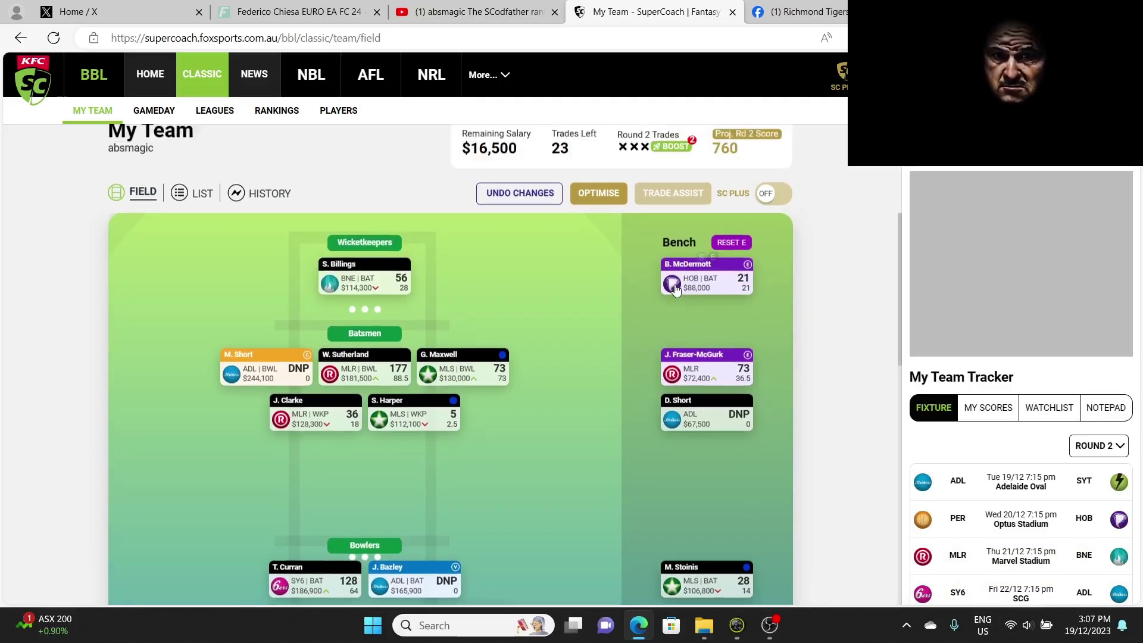
{"action": "scroll", "coordinate": [585, 356], "scroll_direction": "down", "scroll_amount": 2}
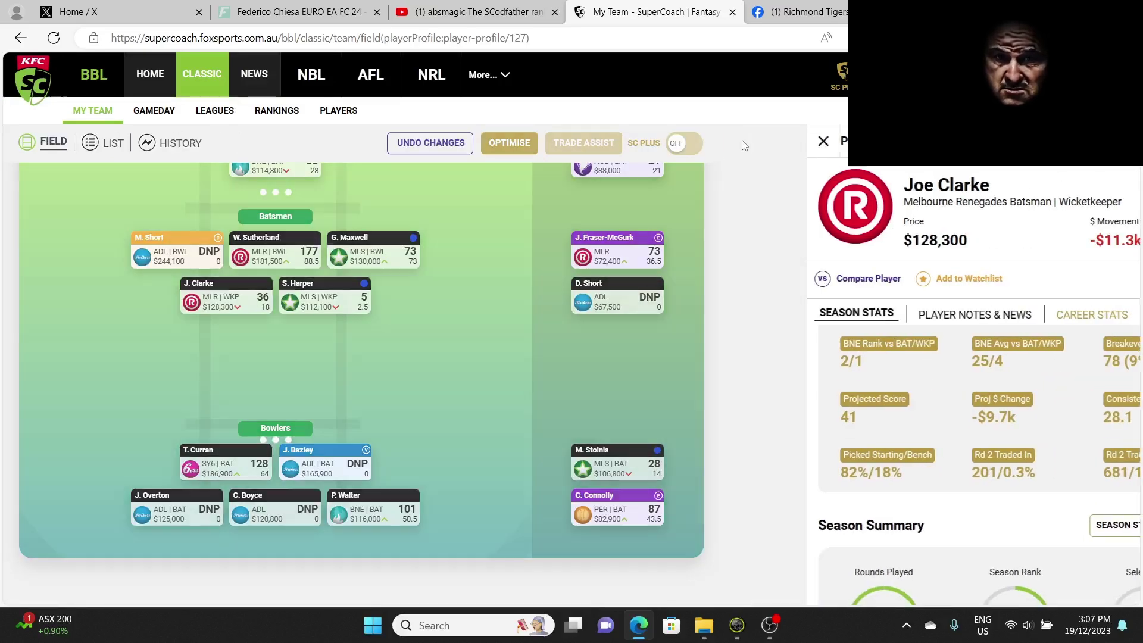
{"action": "left_click", "coordinate": [743, 145]}
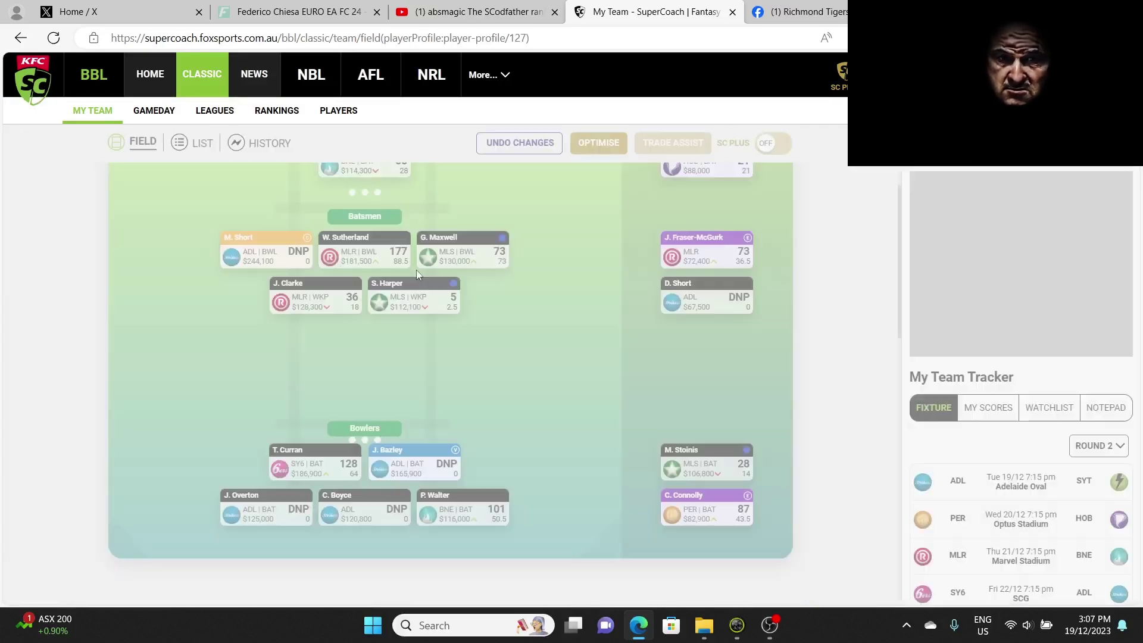
{"action": "left_click", "coordinate": [307, 288]}
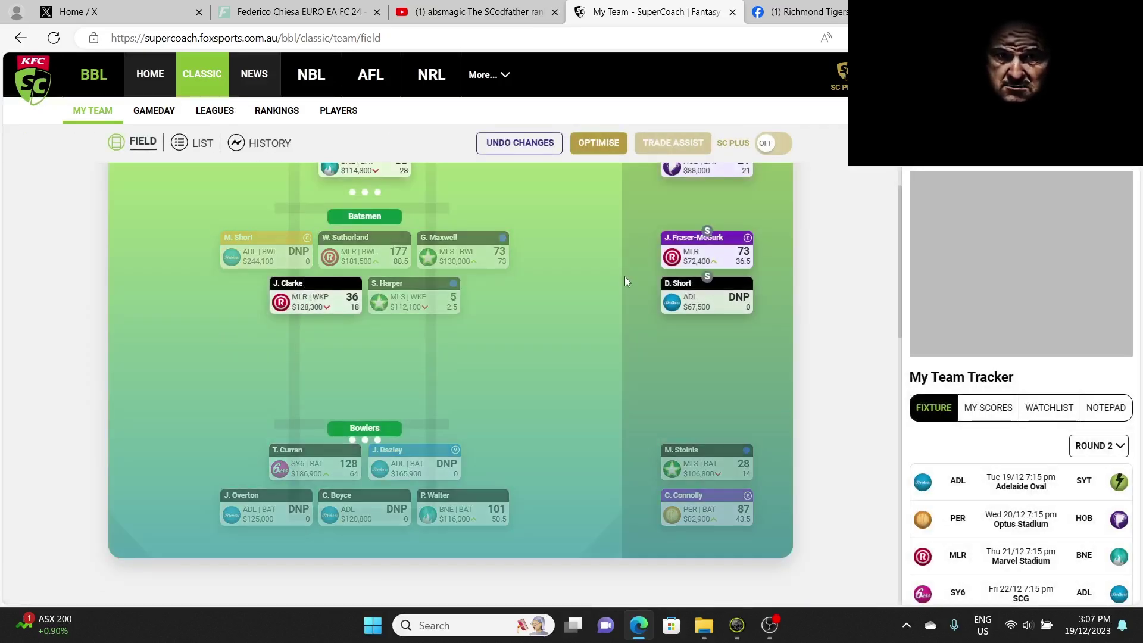
{"action": "left_click", "coordinate": [707, 279]}
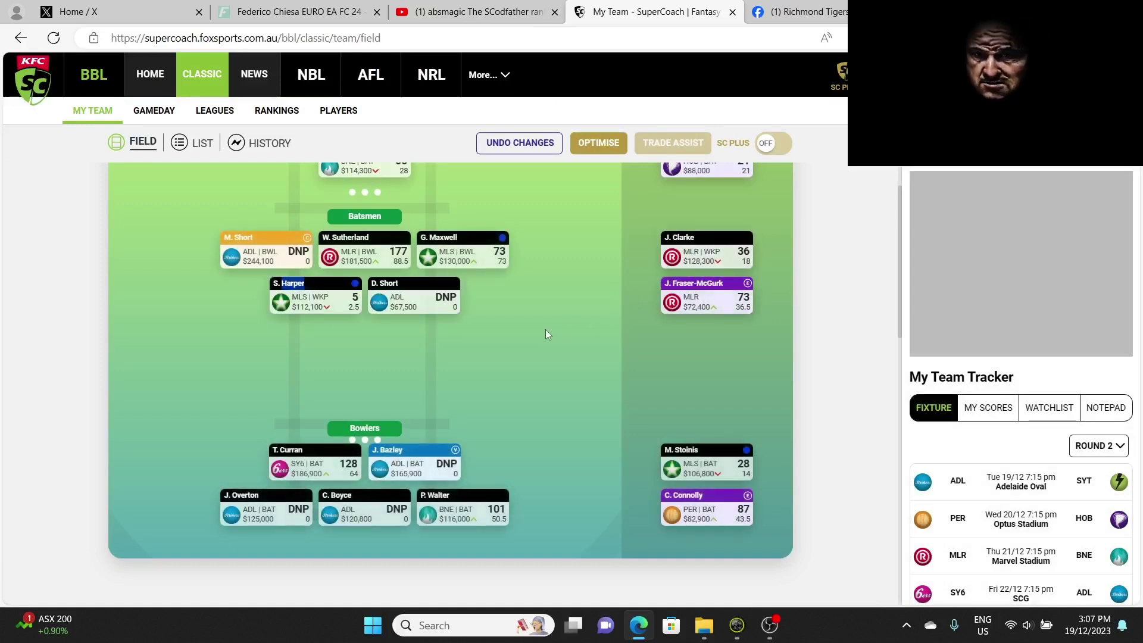
{"action": "scroll", "coordinate": [547, 329], "scroll_direction": "up", "scroll_amount": 3}
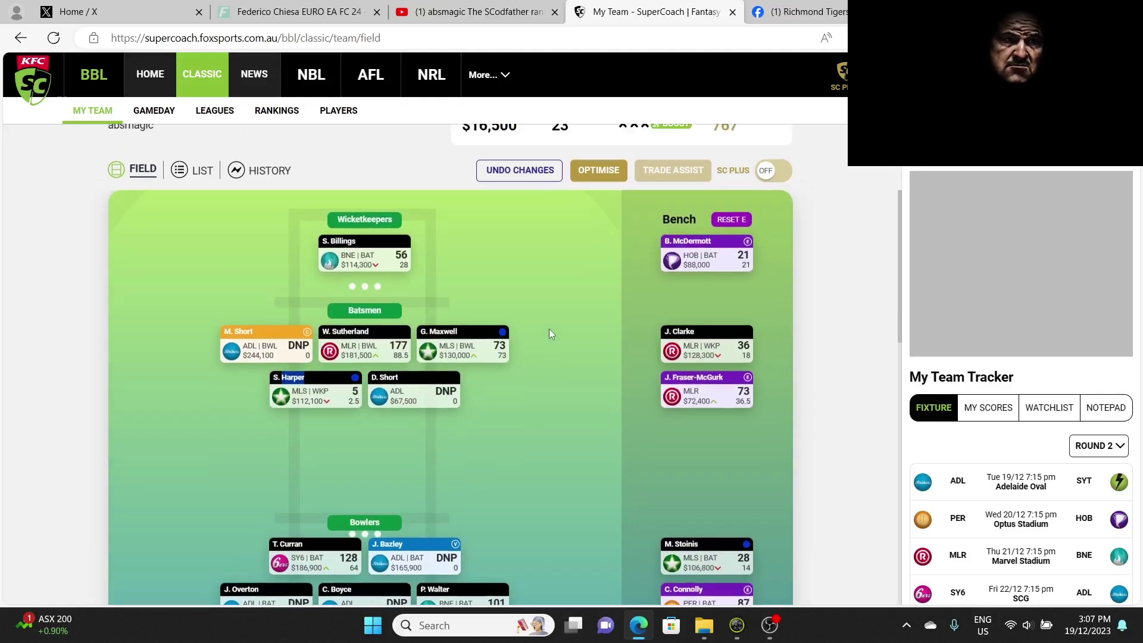
{"action": "scroll", "coordinate": [549, 334], "scroll_direction": "down", "scroll_amount": 3}
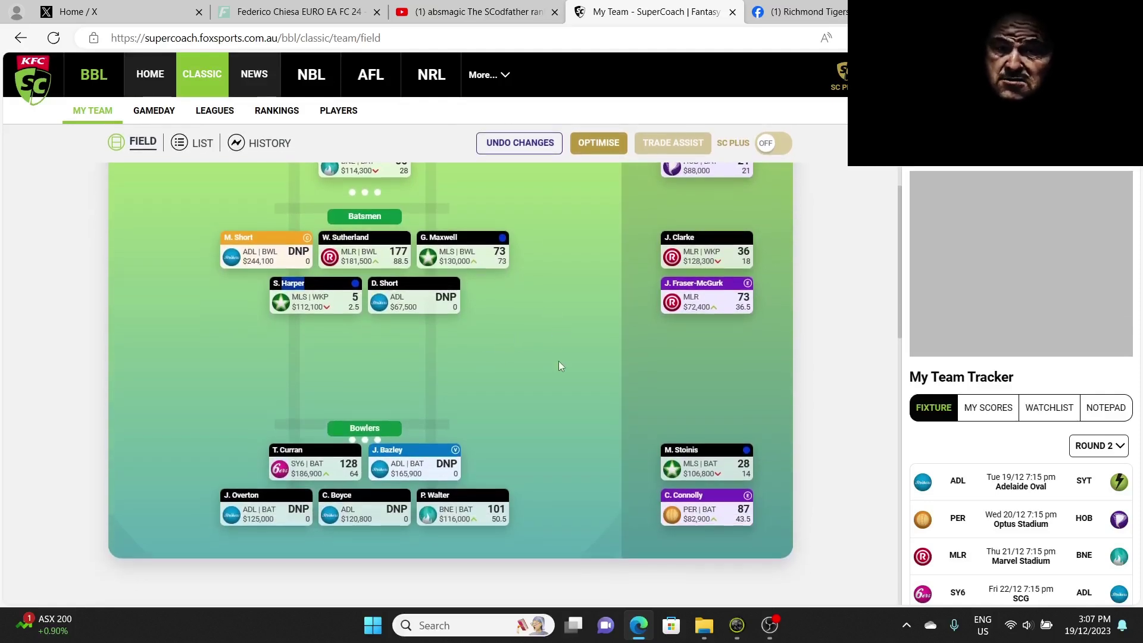
{"action": "scroll", "coordinate": [542, 348], "scroll_direction": "up", "scroll_amount": 3}
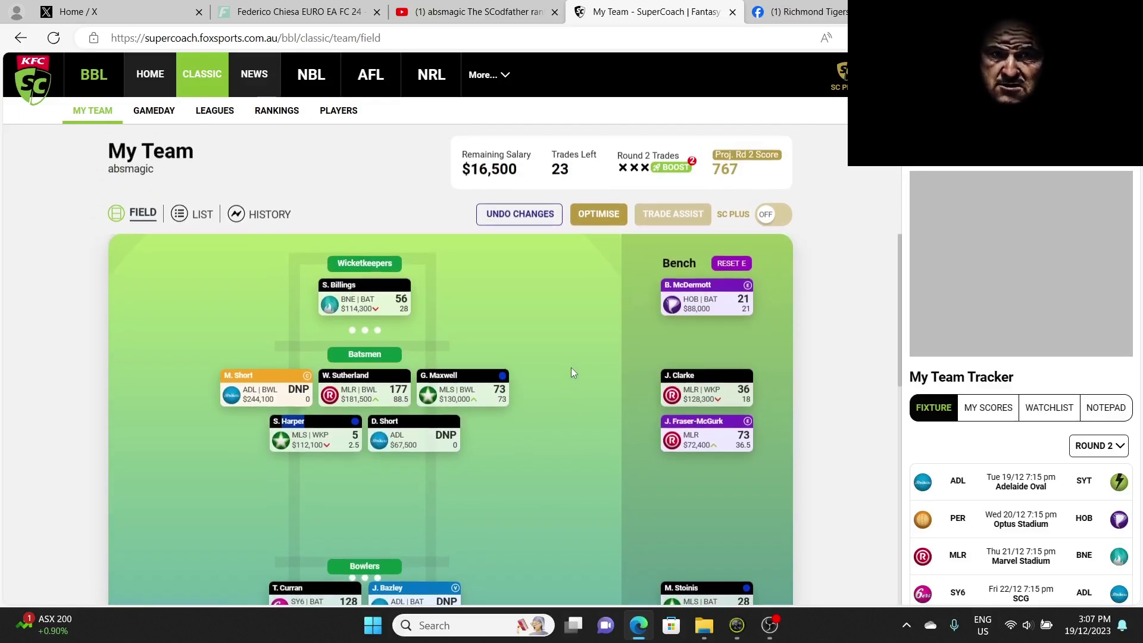
{"action": "mouse_move", "coordinate": [356, 399]}
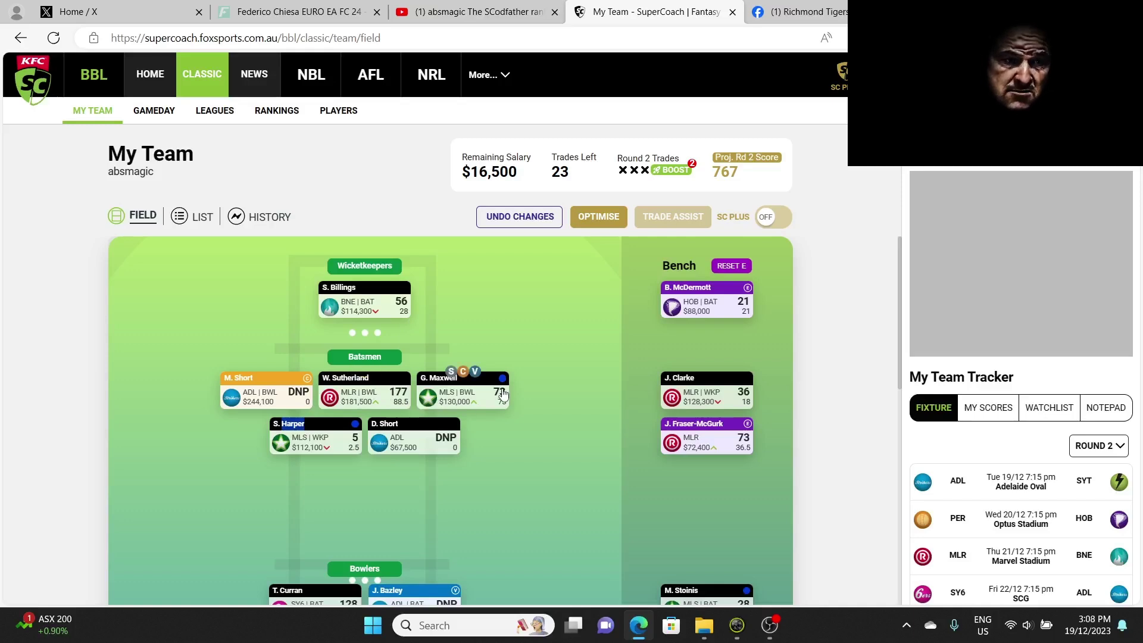
{"action": "scroll", "coordinate": [337, 341], "scroll_direction": "down", "scroll_amount": 3}
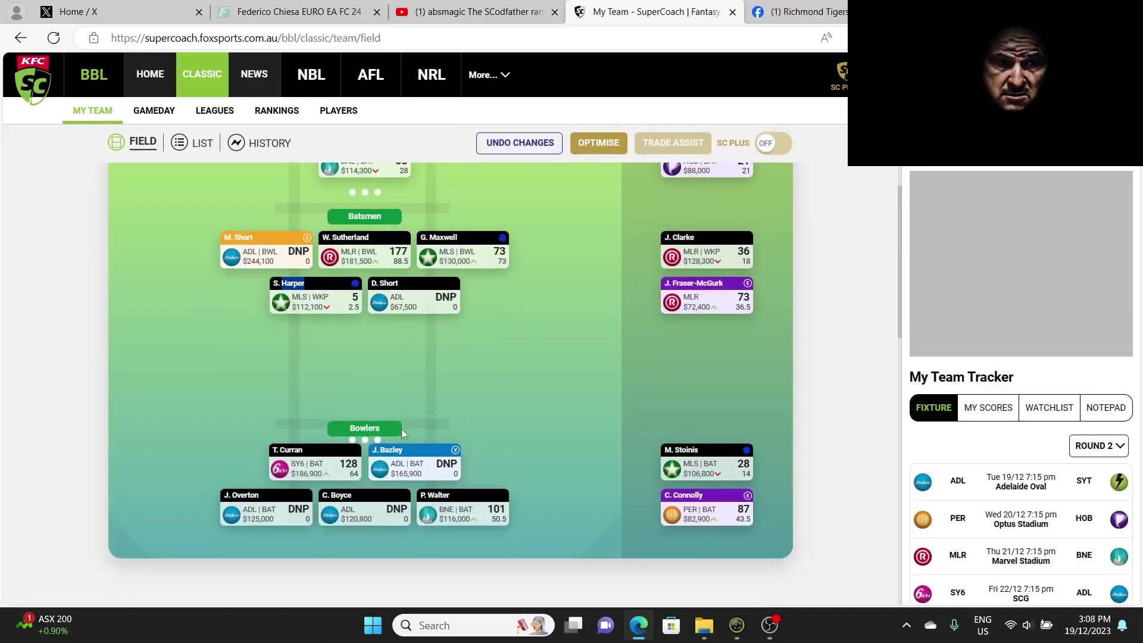
{"action": "mouse_move", "coordinate": [399, 470]}
{"action": "mouse_move", "coordinate": [273, 523]}
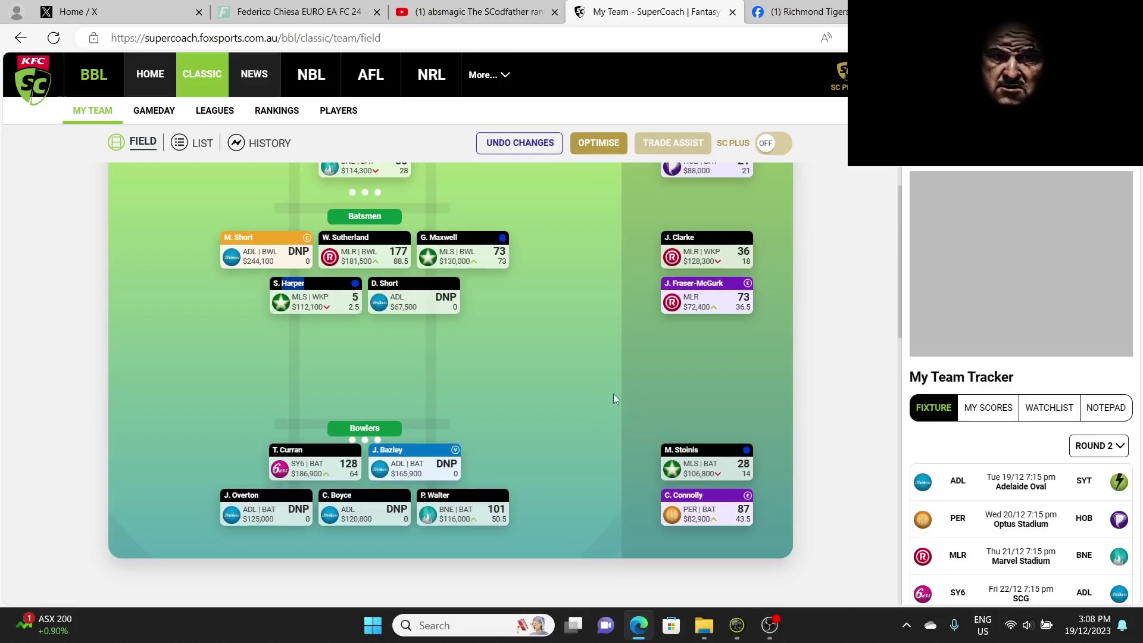
{"action": "scroll", "coordinate": [613, 394], "scroll_direction": "up", "scroll_amount": 2}
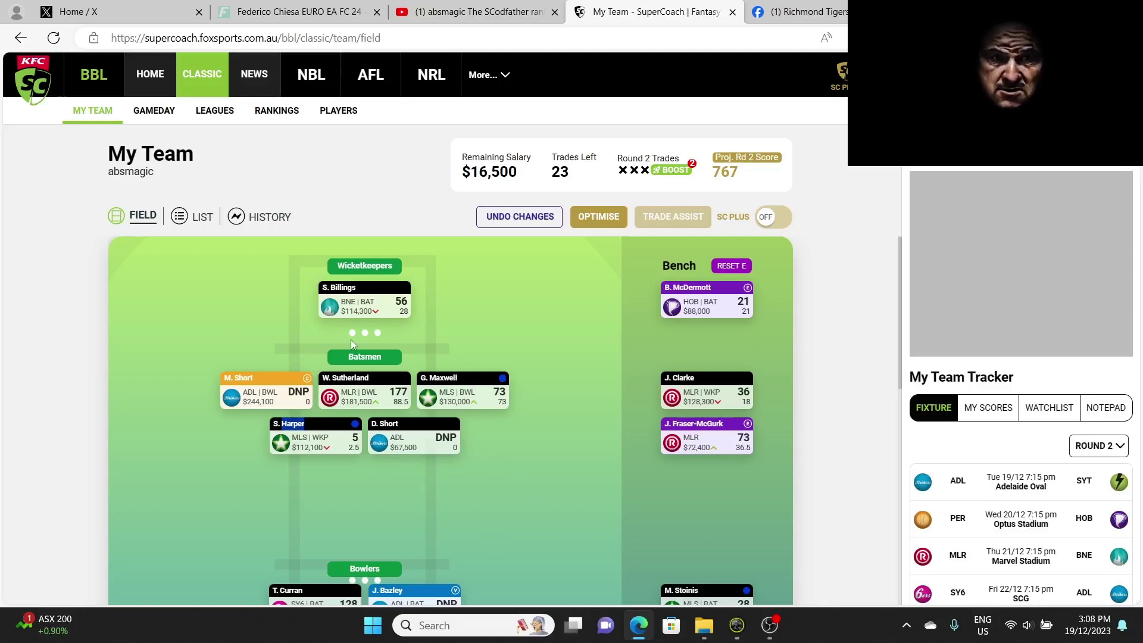
{"action": "scroll", "coordinate": [519, 526], "scroll_direction": "down", "scroll_amount": 2}
{"action": "scroll", "coordinate": [519, 525], "scroll_direction": "up", "scroll_amount": 2}
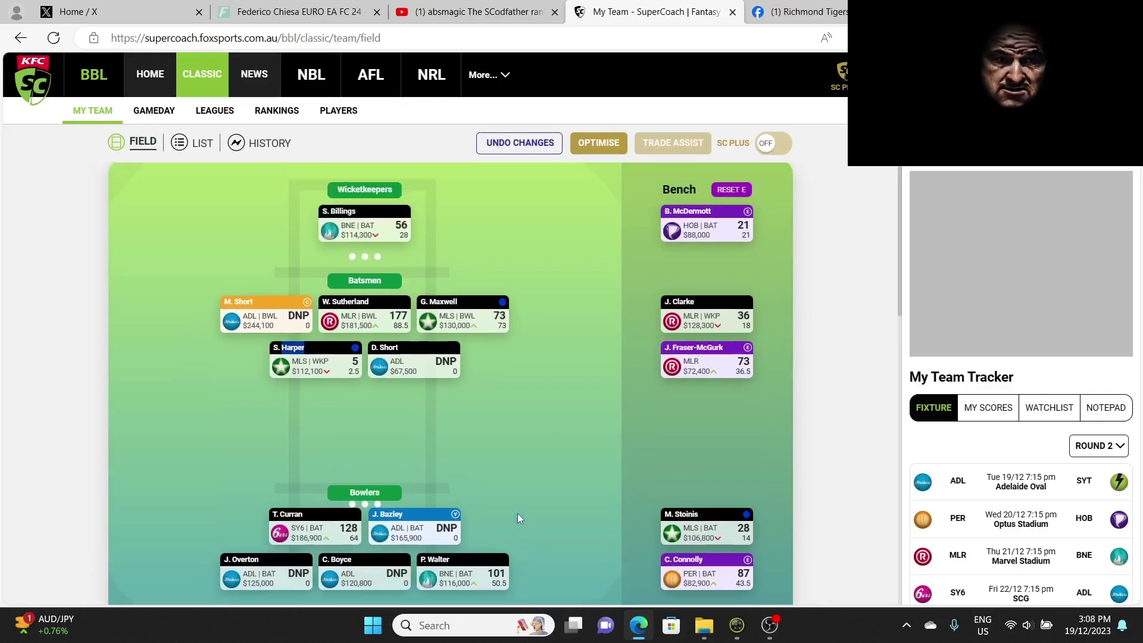
{"action": "scroll", "coordinate": [534, 449], "scroll_direction": "down", "scroll_amount": 2}
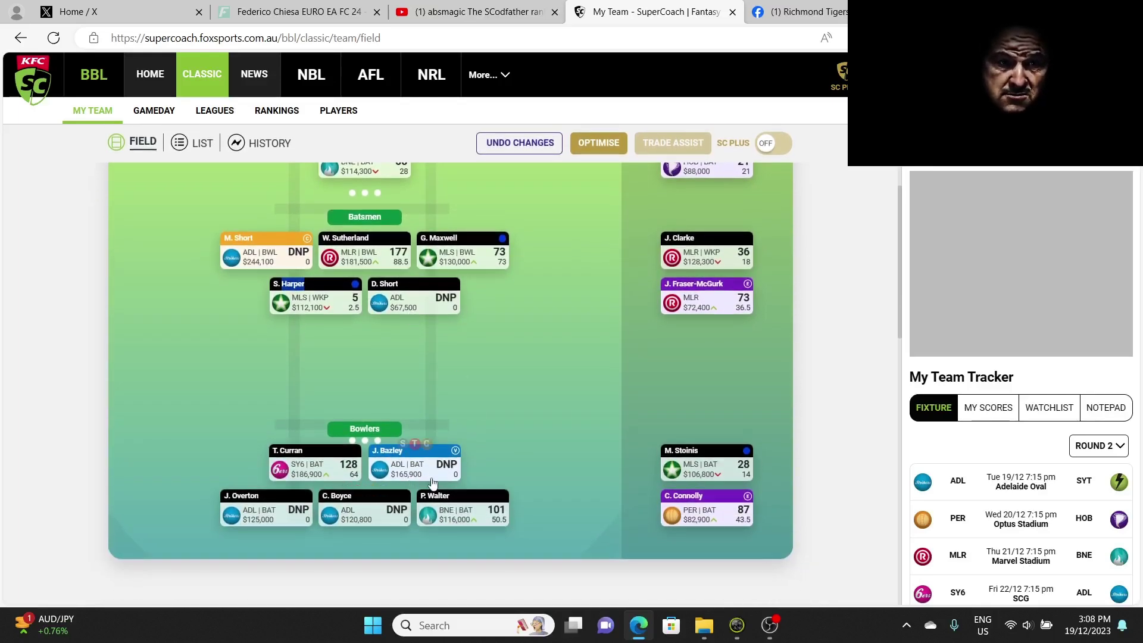
{"action": "mouse_move", "coordinate": [350, 520]}
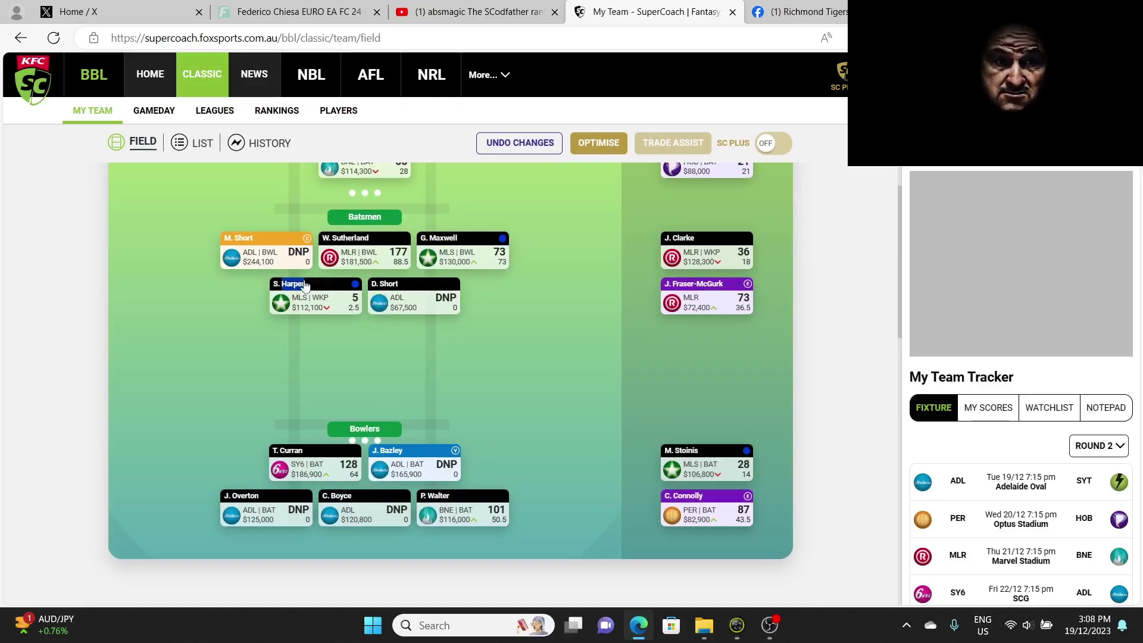
{"action": "mouse_move", "coordinate": [289, 242]}
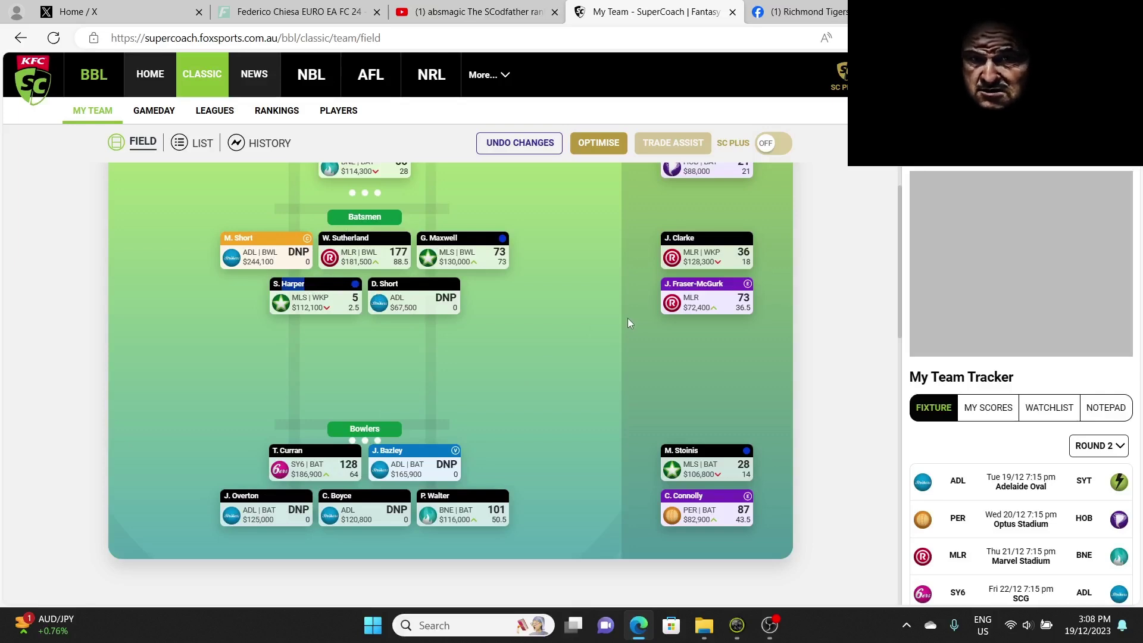
{"action": "scroll", "coordinate": [627, 317], "scroll_direction": "up", "scroll_amount": 3}
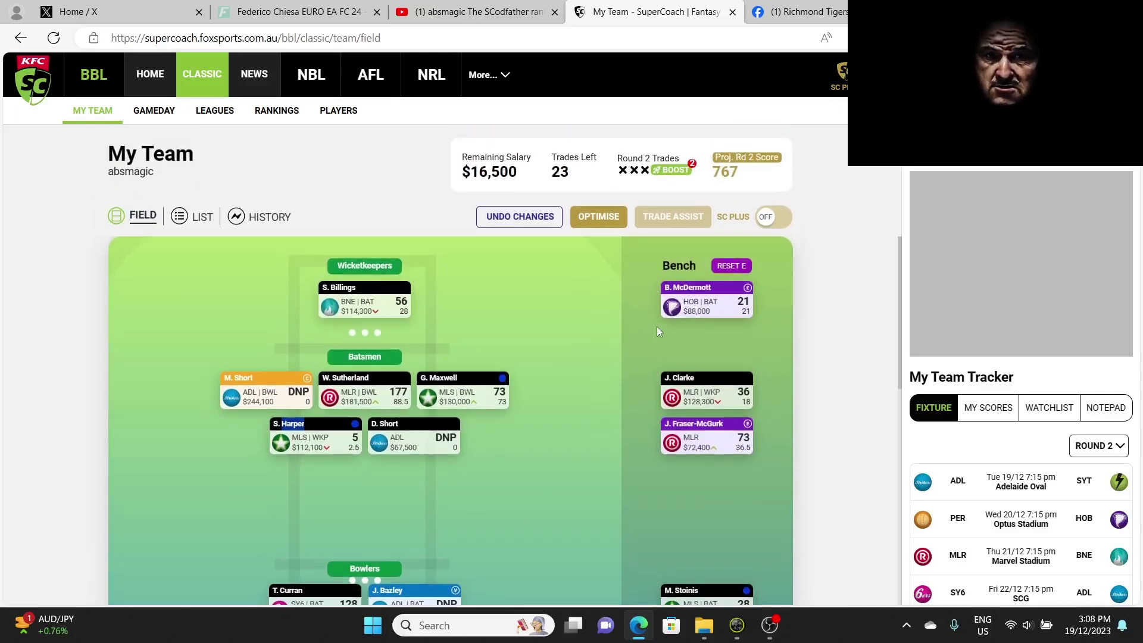
{"action": "mouse_move", "coordinate": [459, 384]}
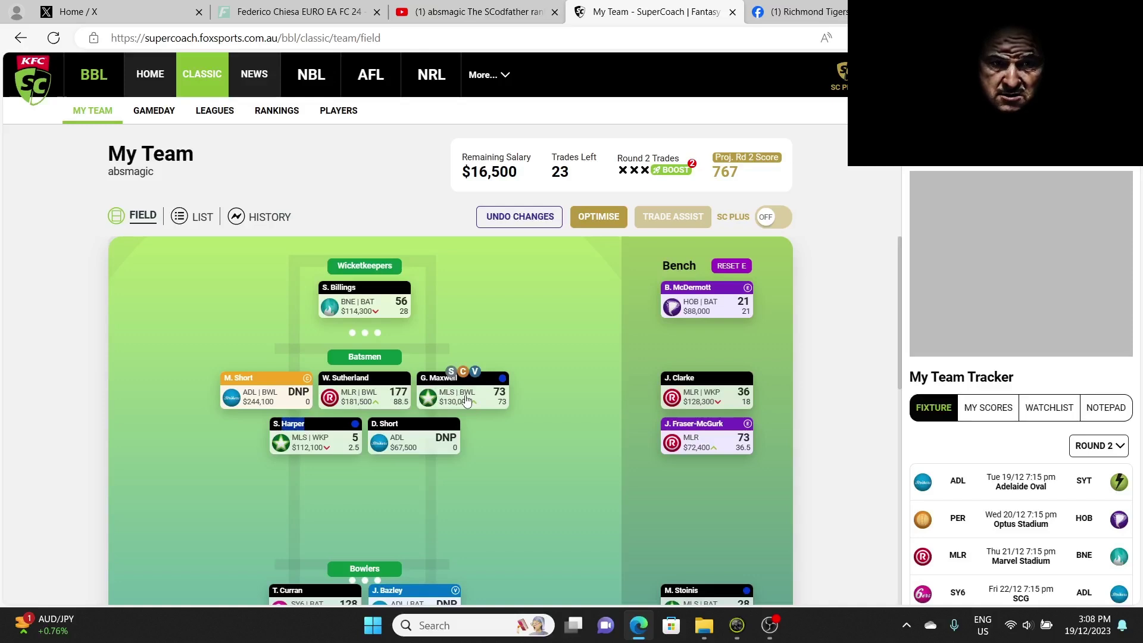
{"action": "mouse_move", "coordinate": [350, 446]}
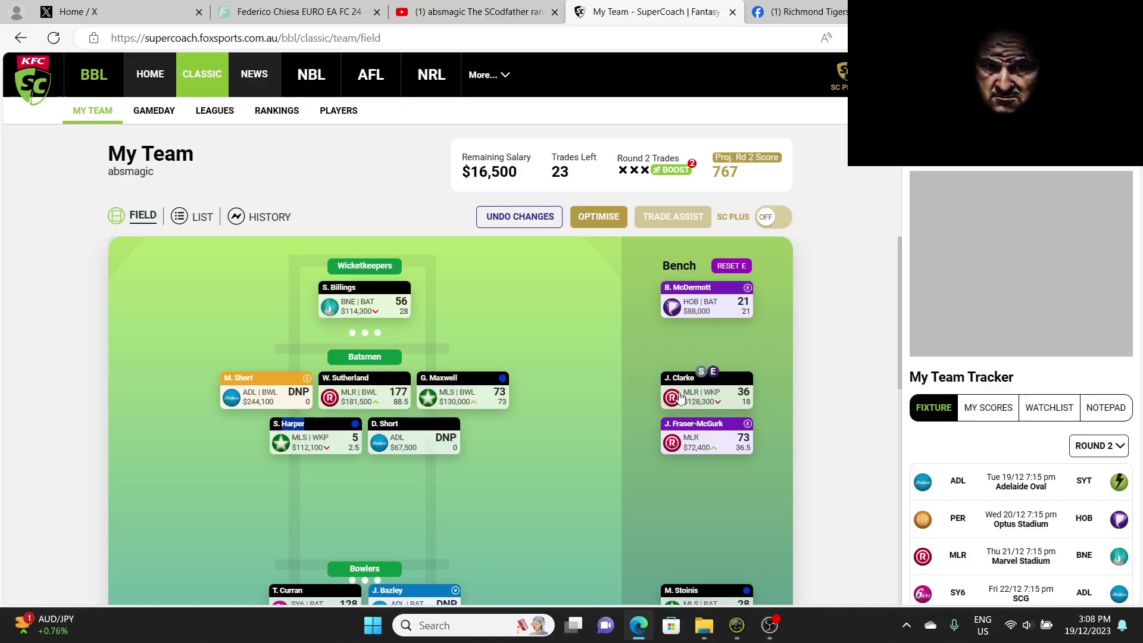
{"action": "mouse_move", "coordinate": [691, 440]}
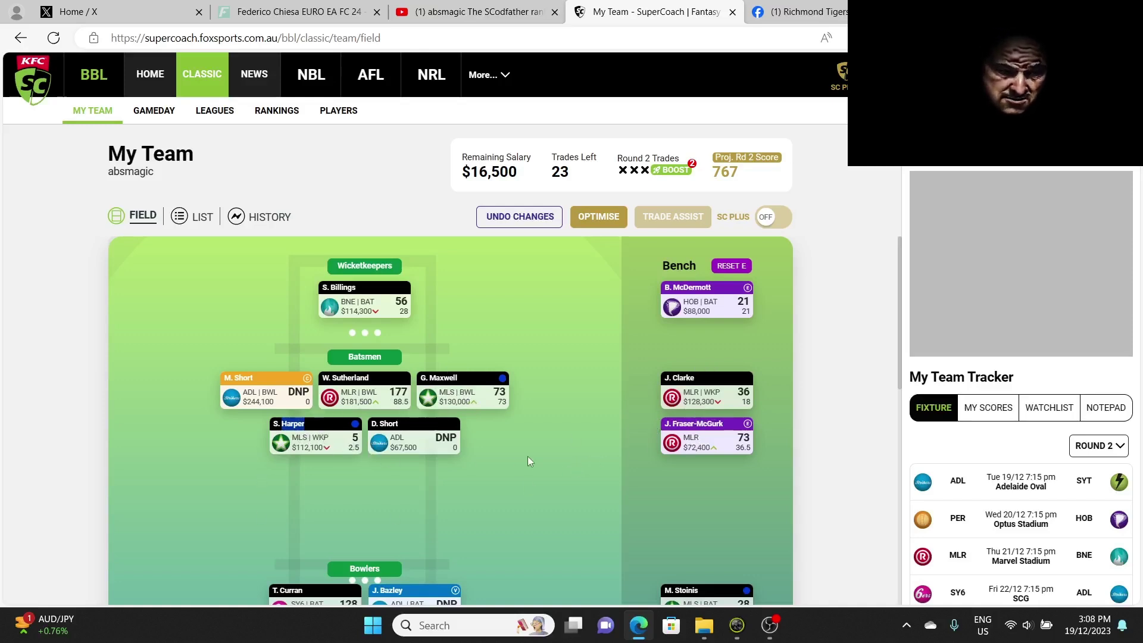
{"action": "scroll", "coordinate": [506, 483], "scroll_direction": "down", "scroll_amount": 2}
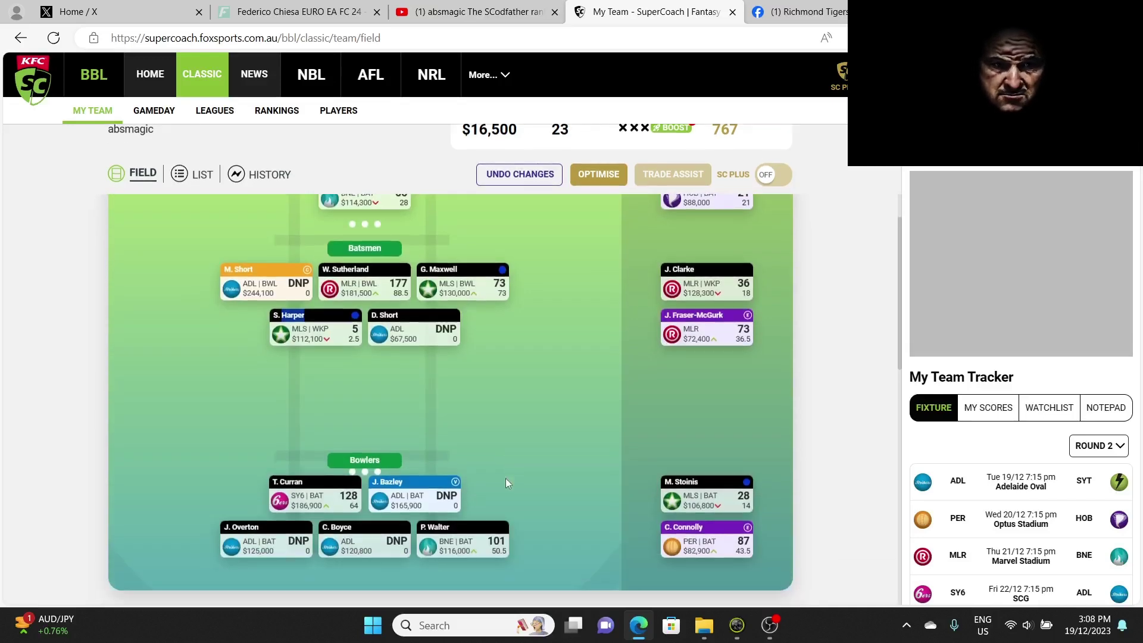
{"action": "mouse_move", "coordinate": [695, 472]}
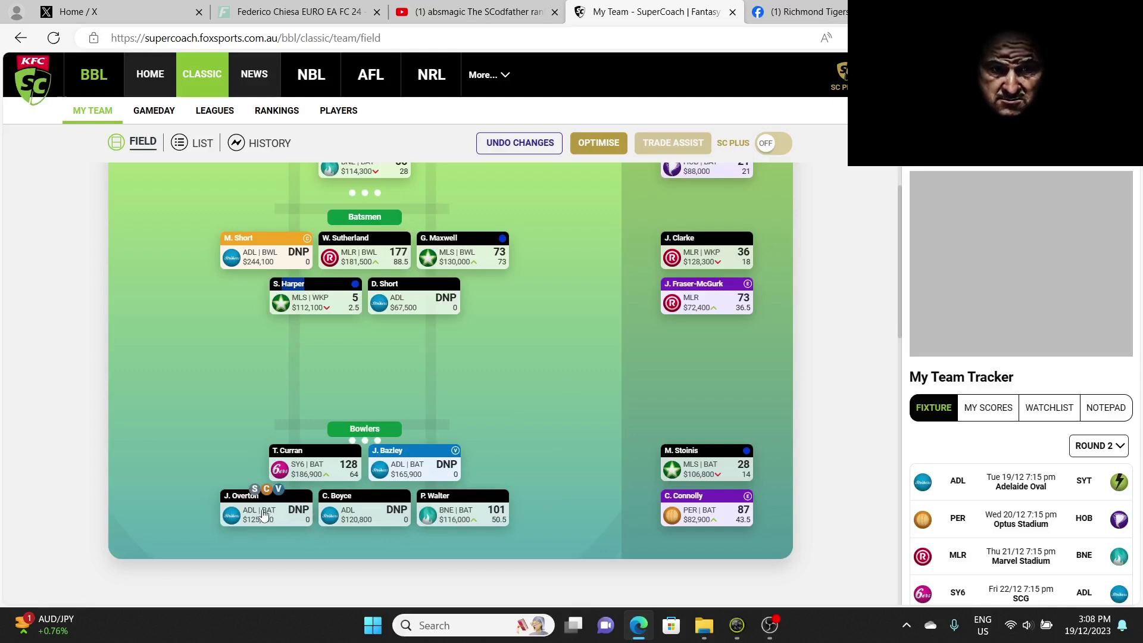
{"action": "mouse_move", "coordinate": [452, 521]}
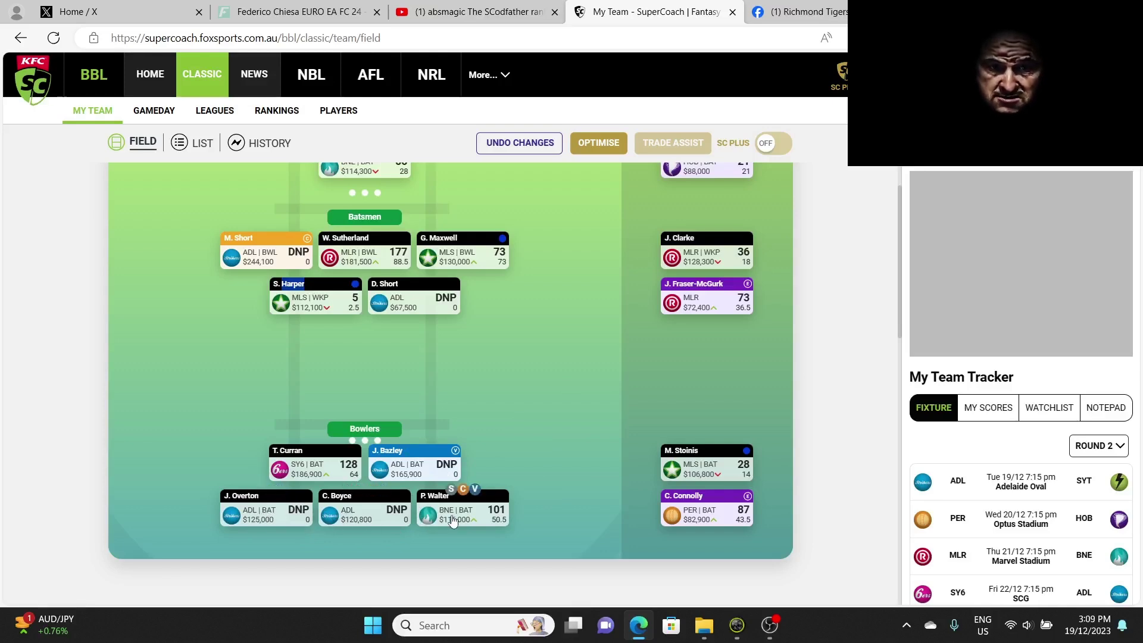
{"action": "scroll", "coordinate": [495, 430], "scroll_direction": "up", "scroll_amount": 3}
{"action": "mouse_move", "coordinate": [373, 307]}
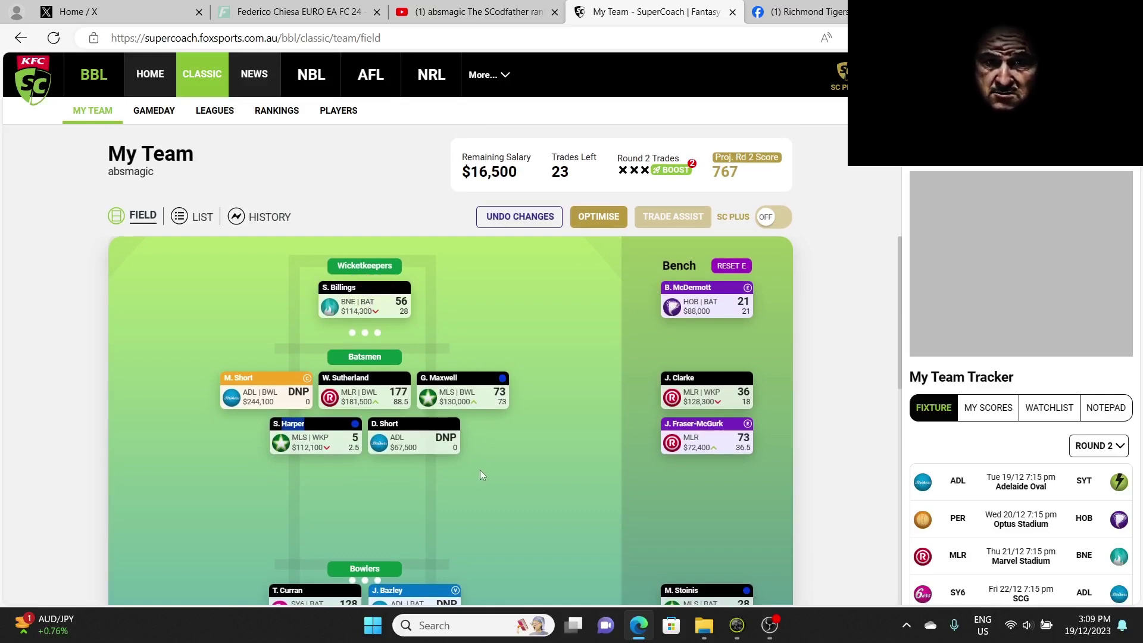
{"action": "scroll", "coordinate": [482, 475], "scroll_direction": "down", "scroll_amount": 2}
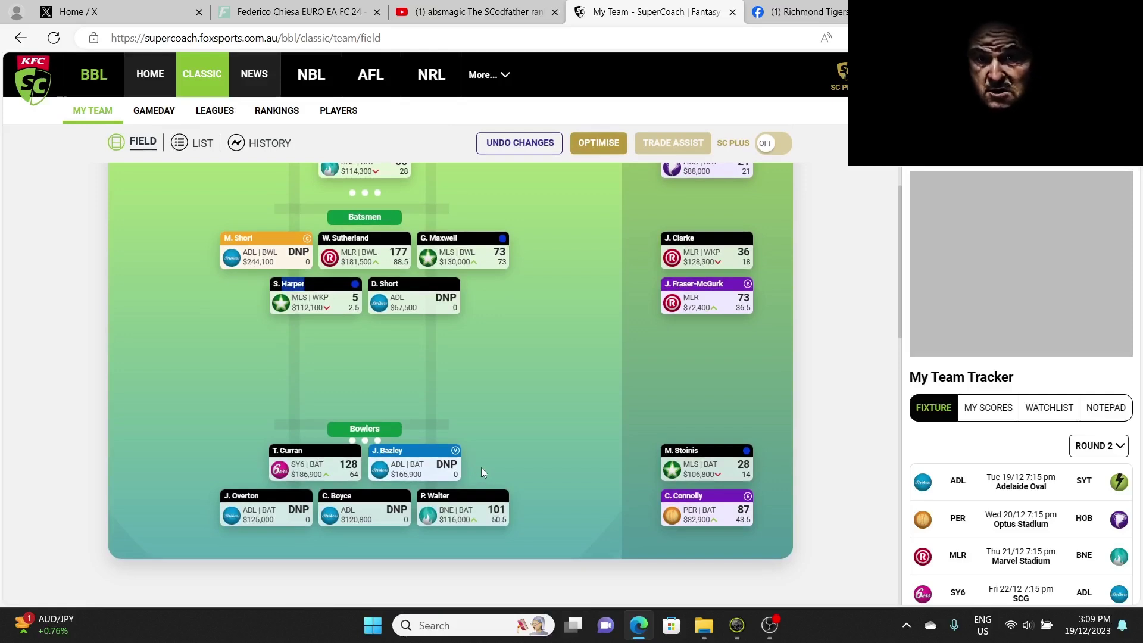
{"action": "scroll", "coordinate": [481, 471], "scroll_direction": "up", "scroll_amount": 2}
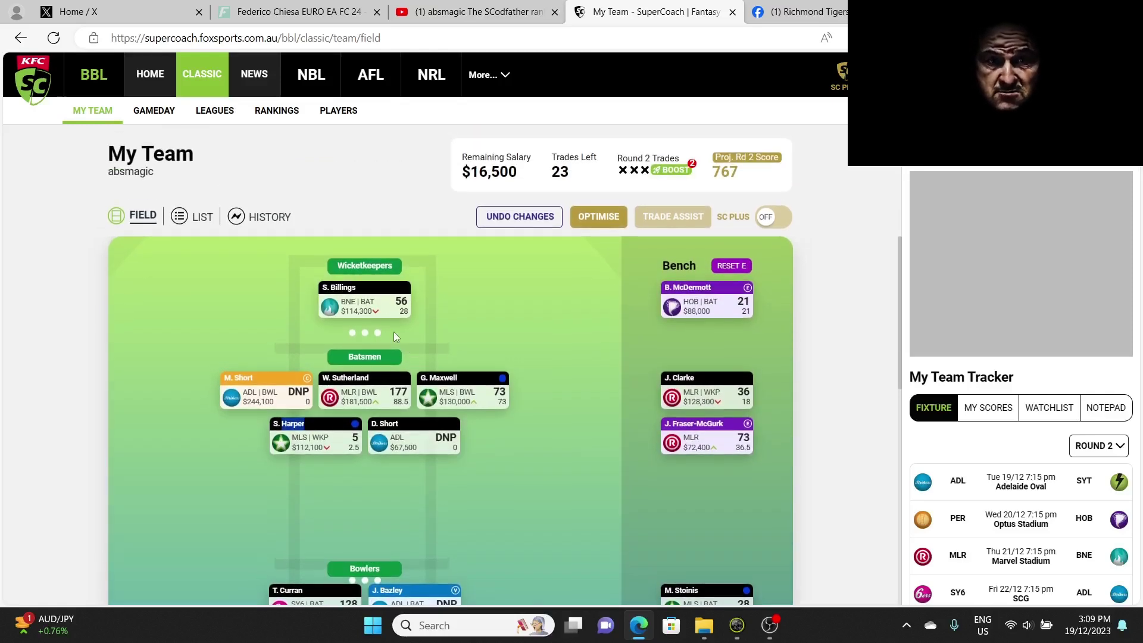
{"action": "scroll", "coordinate": [566, 462], "scroll_direction": "down", "scroll_amount": 2}
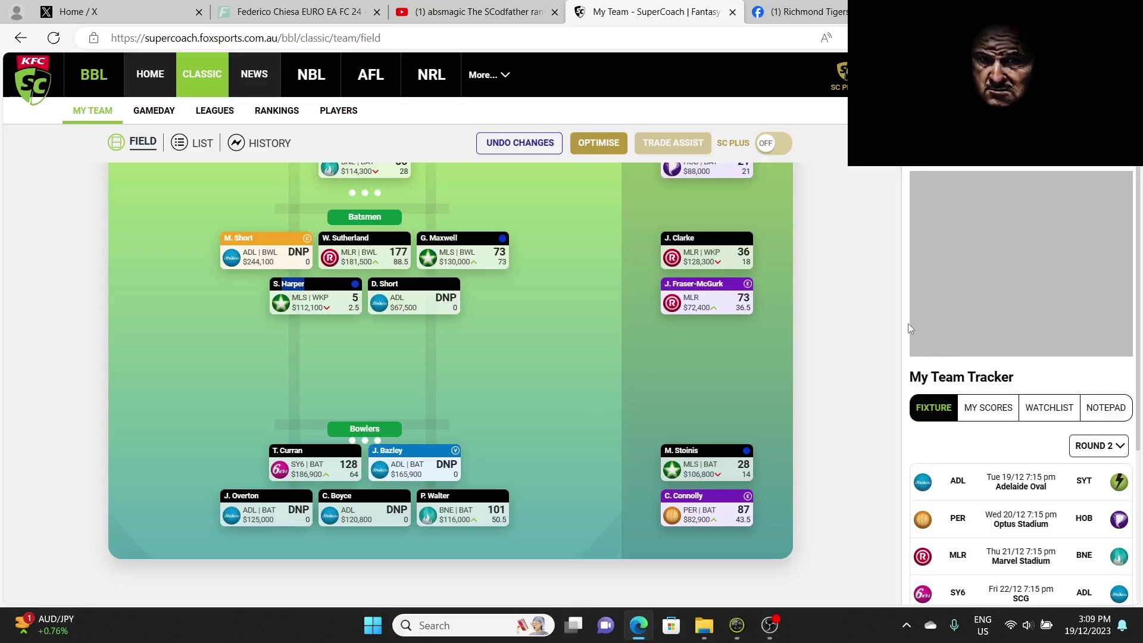
{"action": "scroll", "coordinate": [549, 305], "scroll_direction": "up", "scroll_amount": 2}
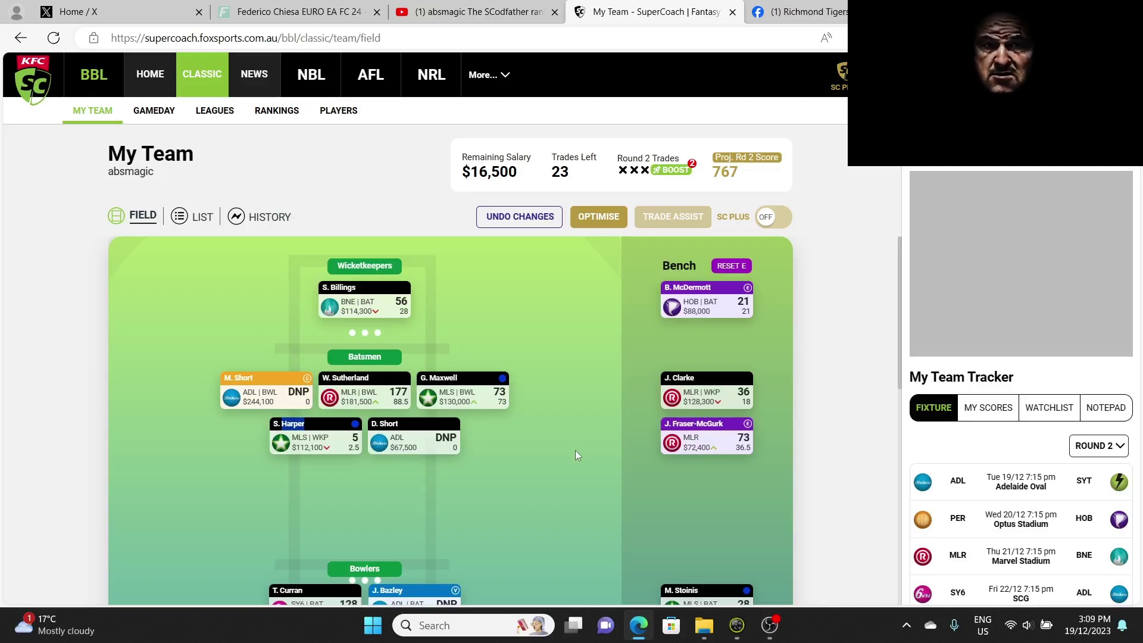
{"action": "scroll", "coordinate": [577, 436], "scroll_direction": "down", "scroll_amount": 1}
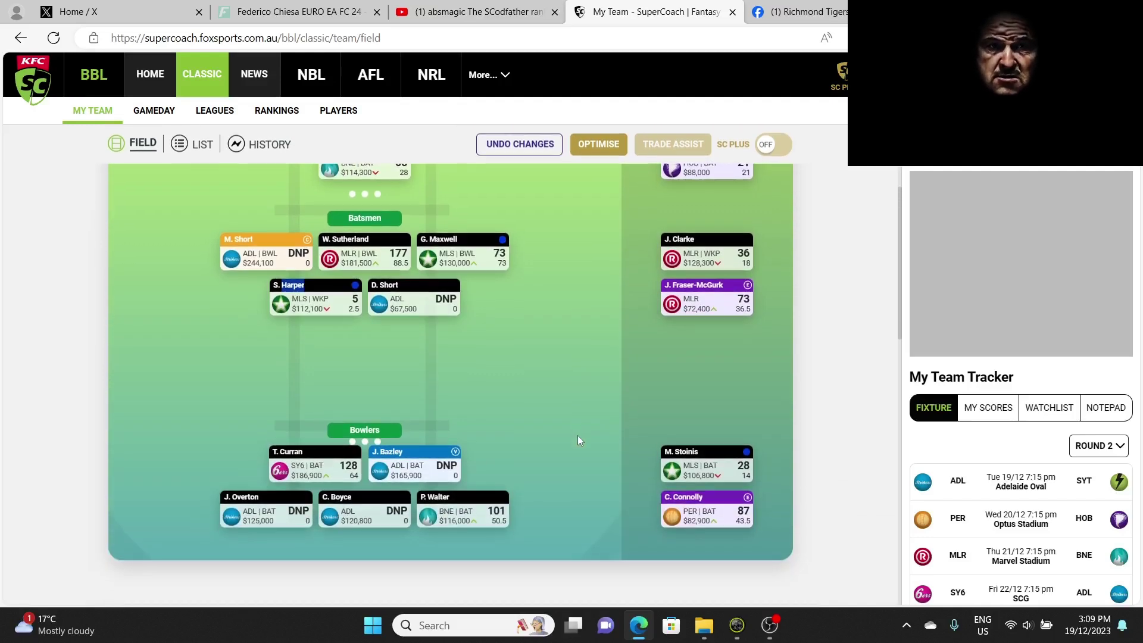
{"action": "scroll", "coordinate": [578, 436], "scroll_direction": "up", "scroll_amount": 1}
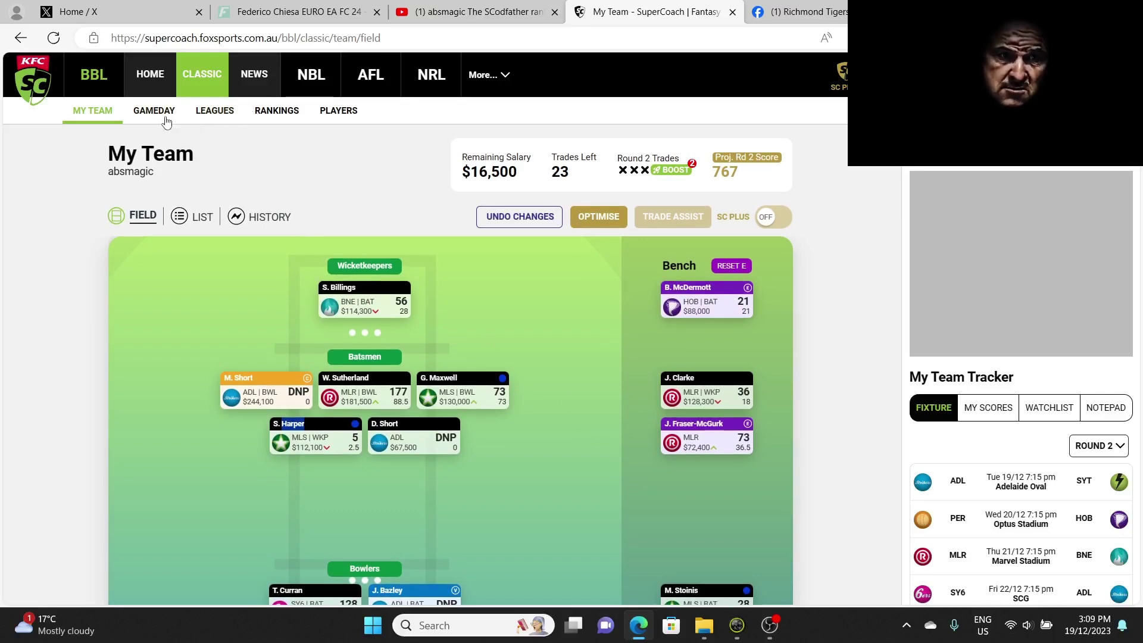
Open the Round 1 coach rankings and view the top-ranked team's lineup (1,531 points).
{"action": "left_click", "coordinate": [264, 117]}
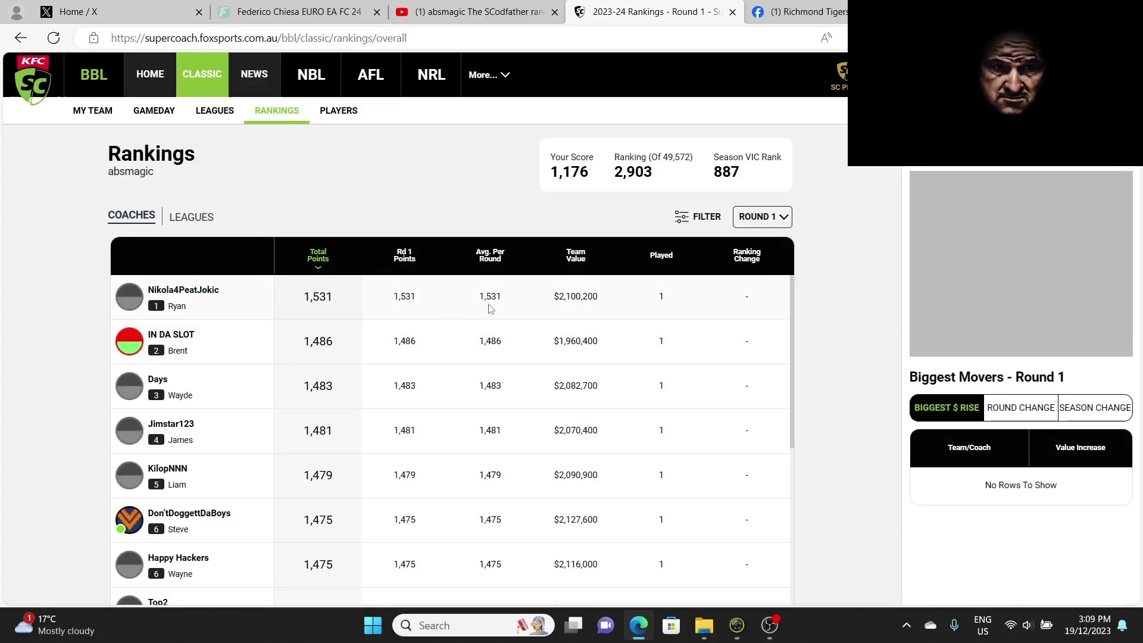
{"action": "left_click", "coordinate": [185, 292]}
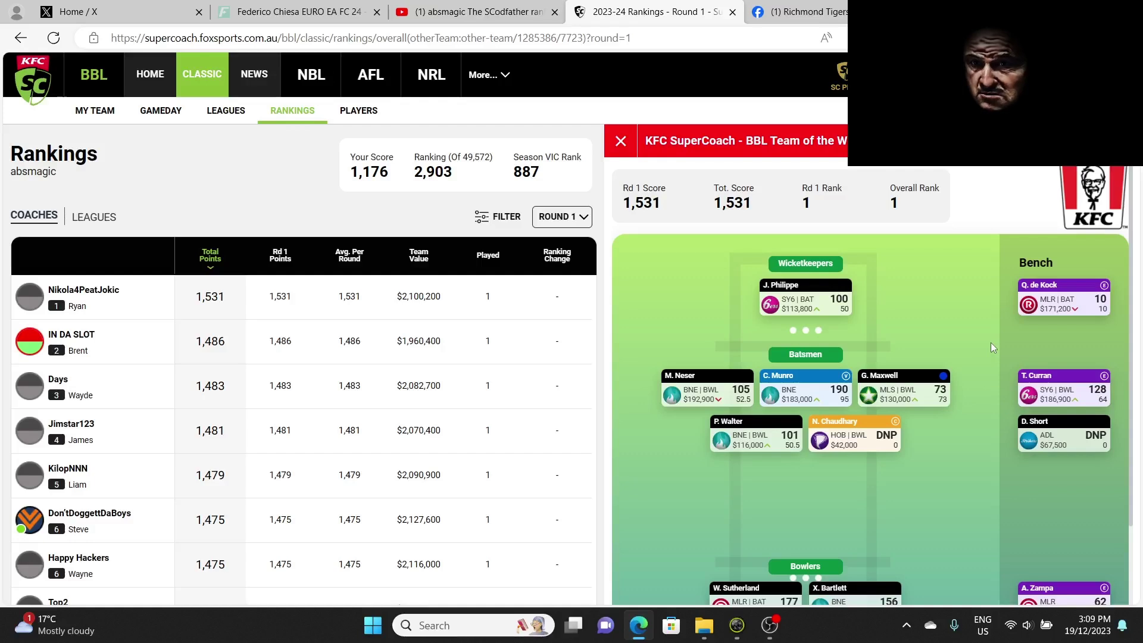
{"action": "scroll", "coordinate": [991, 347], "scroll_direction": "down", "scroll_amount": 1}
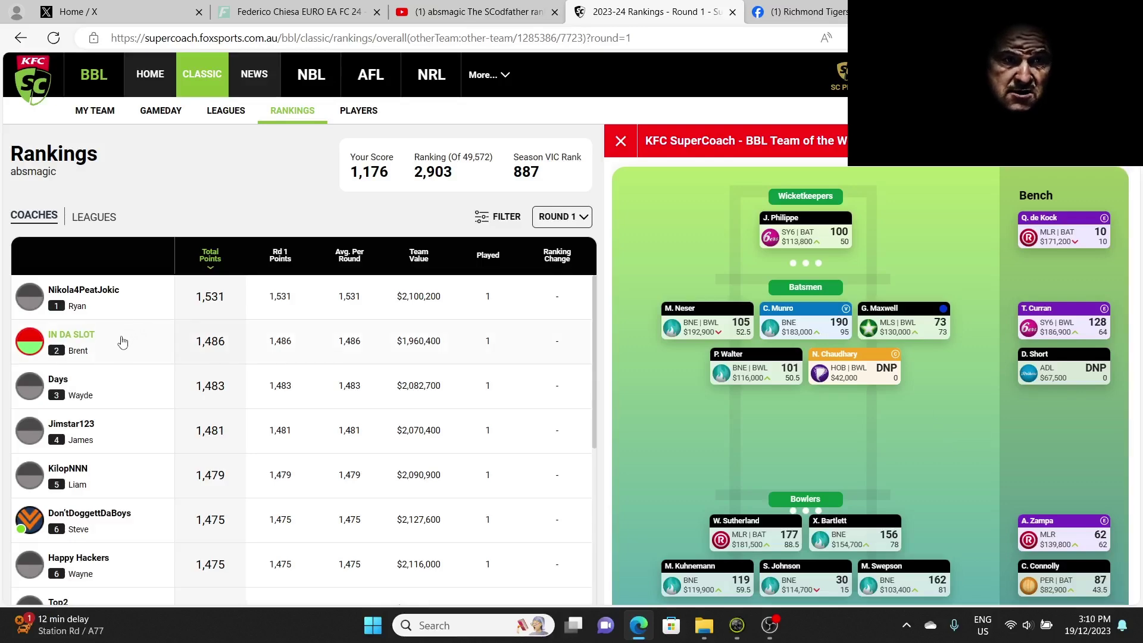
View the second-ranked team's lineup from the rankings table.
{"action": "left_click", "coordinate": [78, 351]}
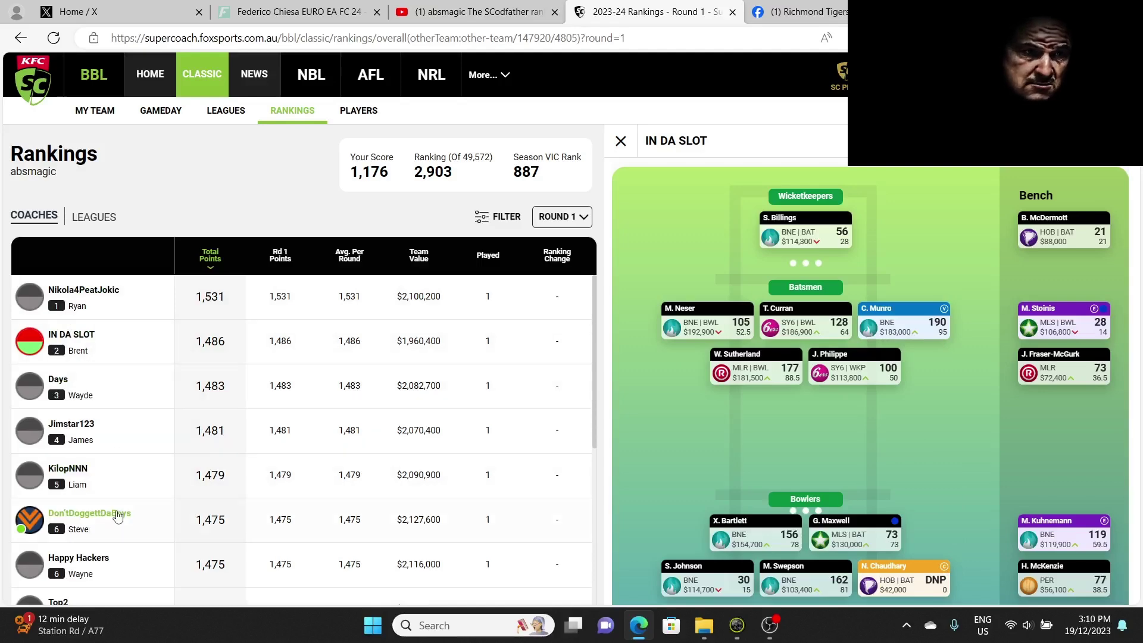
{"action": "scroll", "coordinate": [318, 413], "scroll_direction": "down", "scroll_amount": 3}
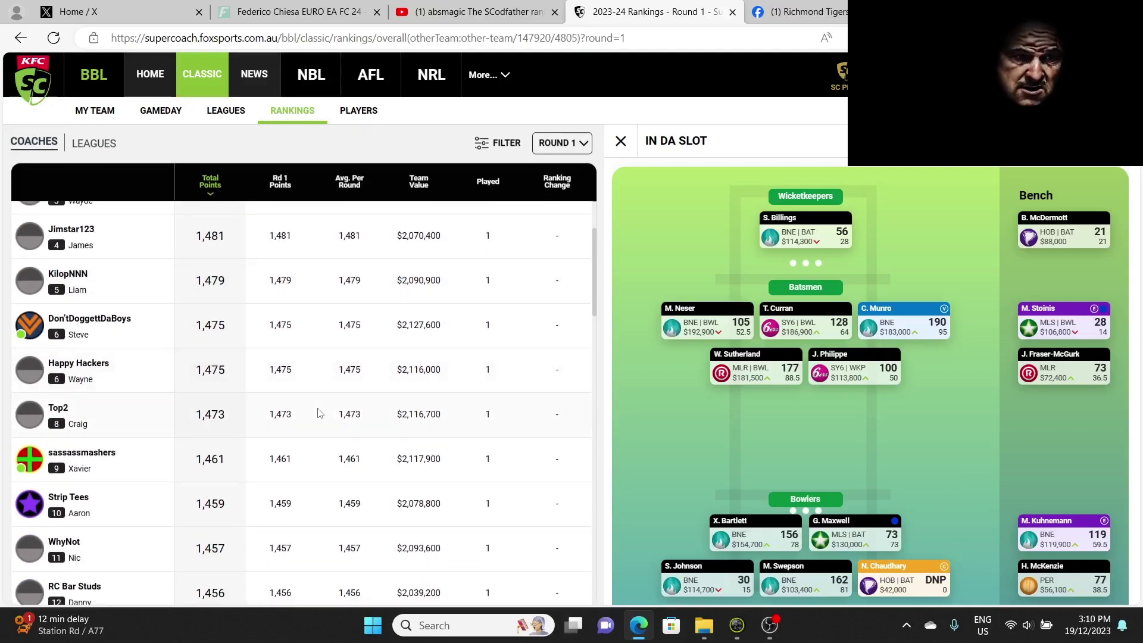
{"action": "scroll", "coordinate": [320, 413], "scroll_direction": "up", "scroll_amount": 3}
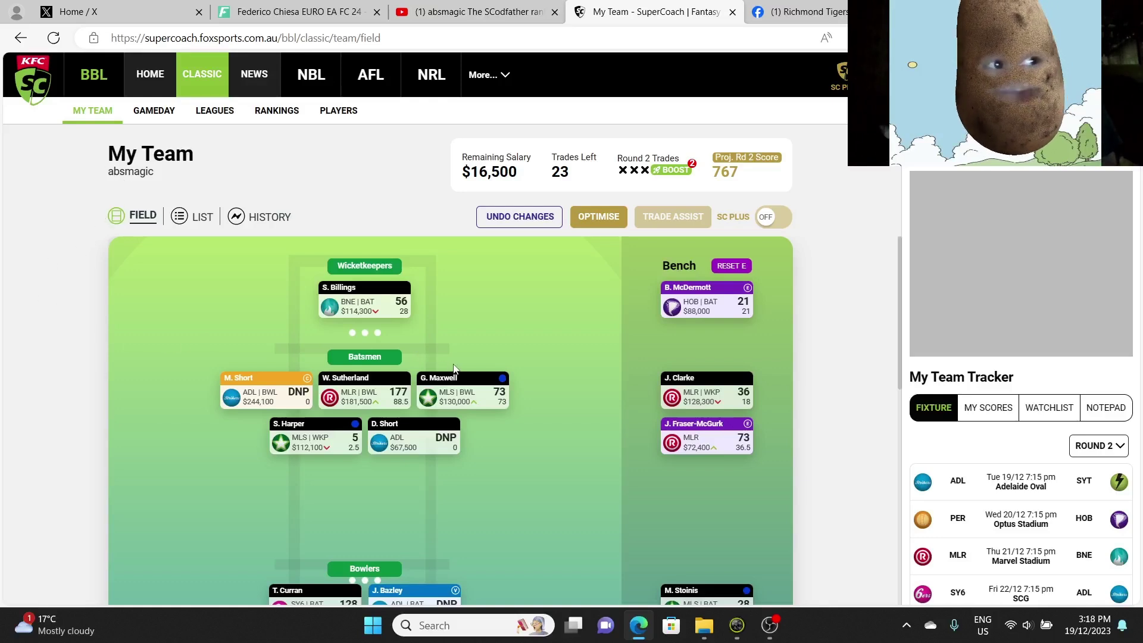
{"action": "mouse_move", "coordinate": [475, 382]}
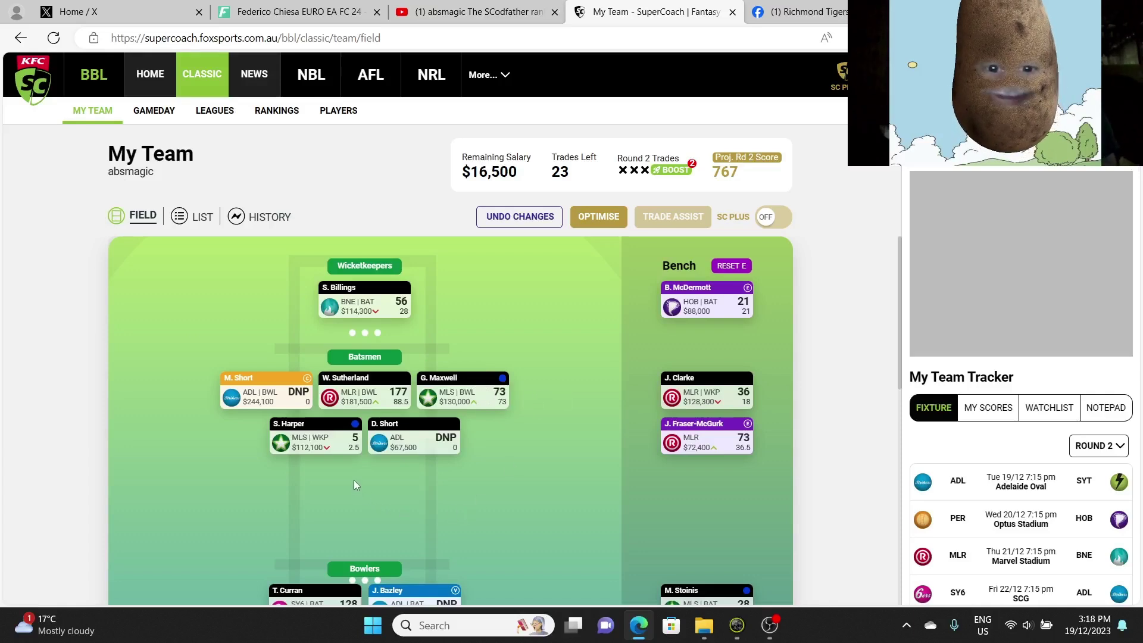
{"action": "mouse_move", "coordinate": [322, 459]}
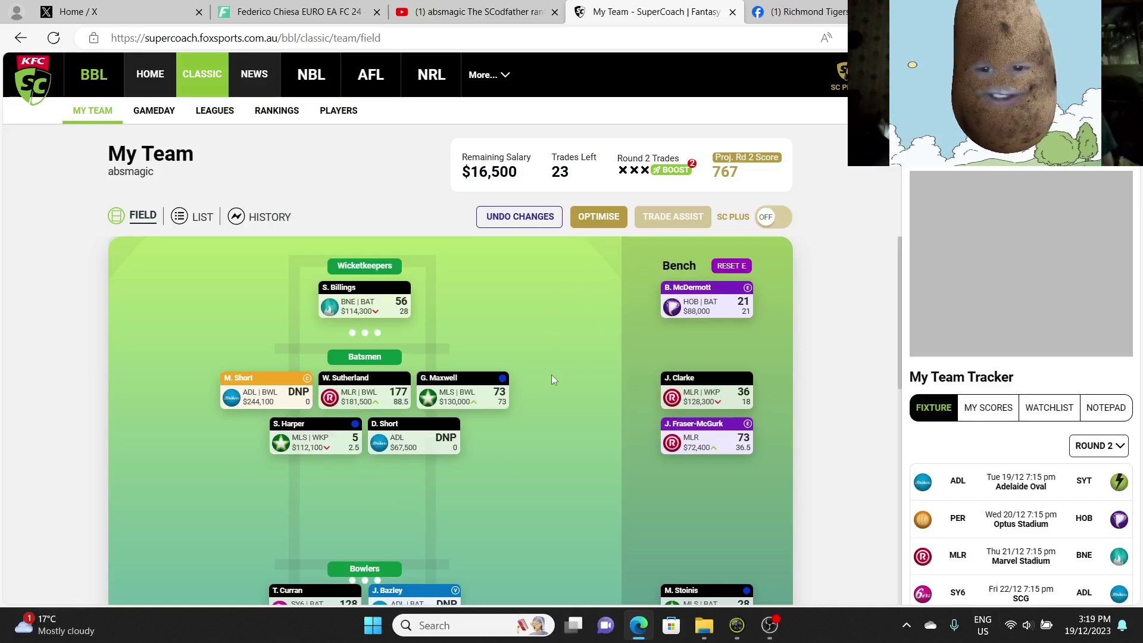
Step the My Team Tracker fixtures through Round 3, Round 4 and Round 5.
{"action": "left_click", "coordinate": [1120, 446]}
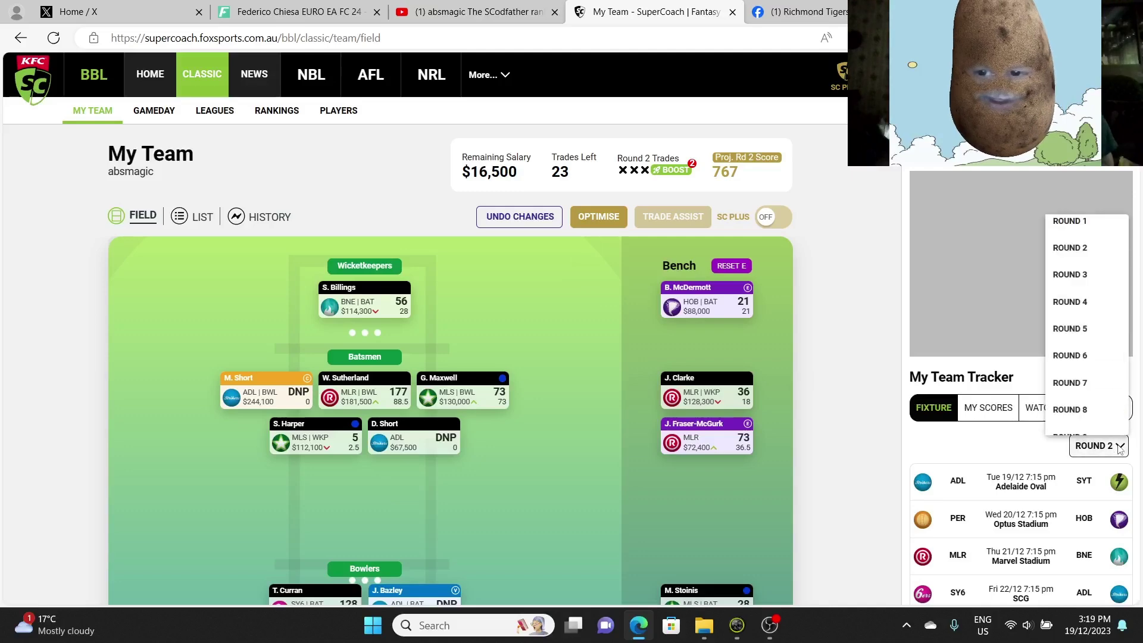
{"action": "left_click", "coordinate": [1083, 274]}
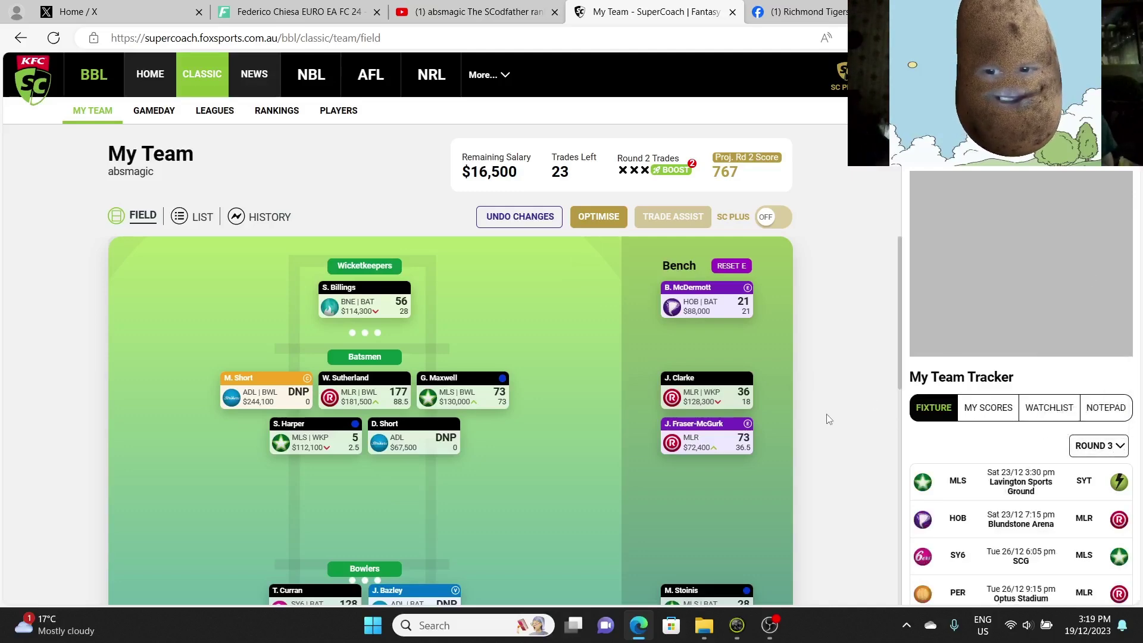
{"action": "scroll", "coordinate": [830, 419], "scroll_direction": "down", "scroll_amount": 3}
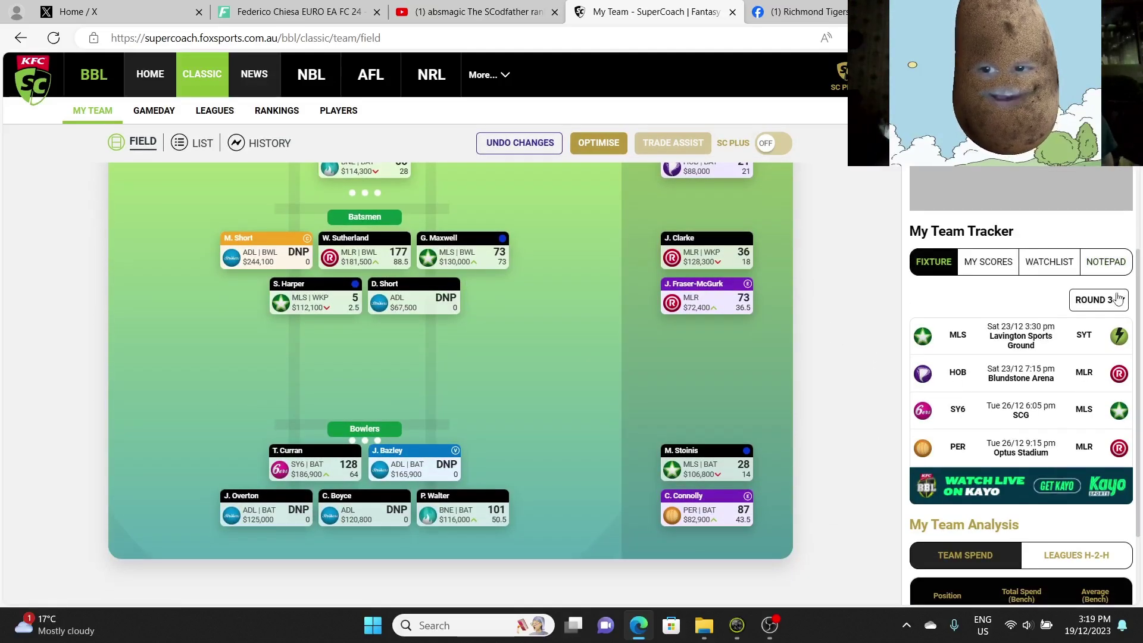
{"action": "left_click", "coordinate": [1118, 303]}
{"action": "left_click", "coordinate": [1082, 405]}
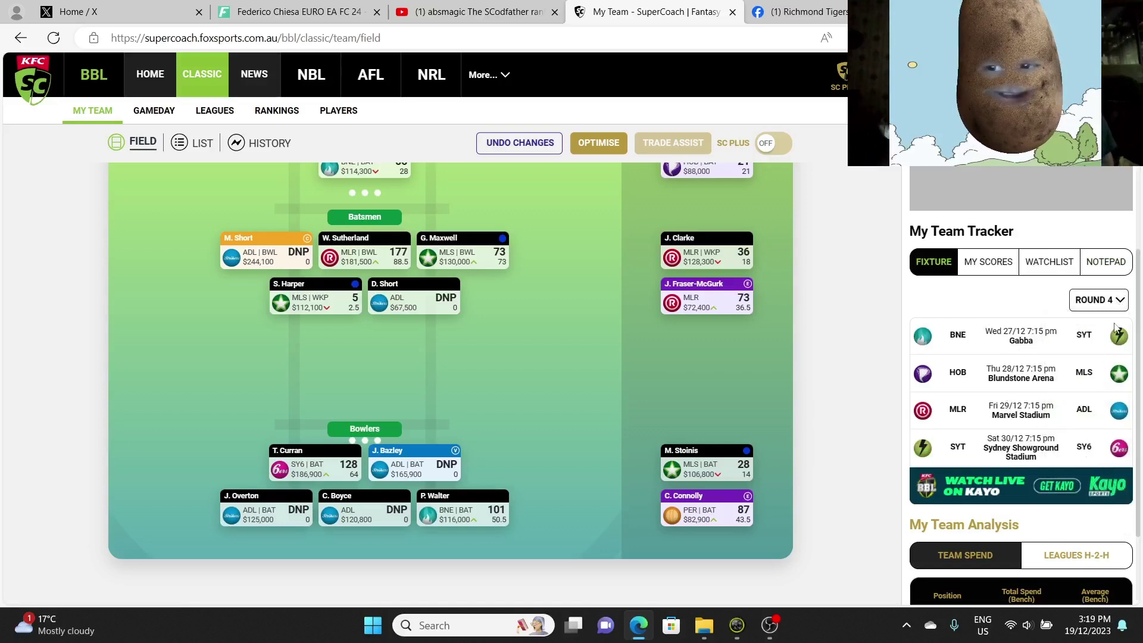
{"action": "left_click", "coordinate": [1111, 302]}
{"action": "left_click", "coordinate": [1055, 430]}
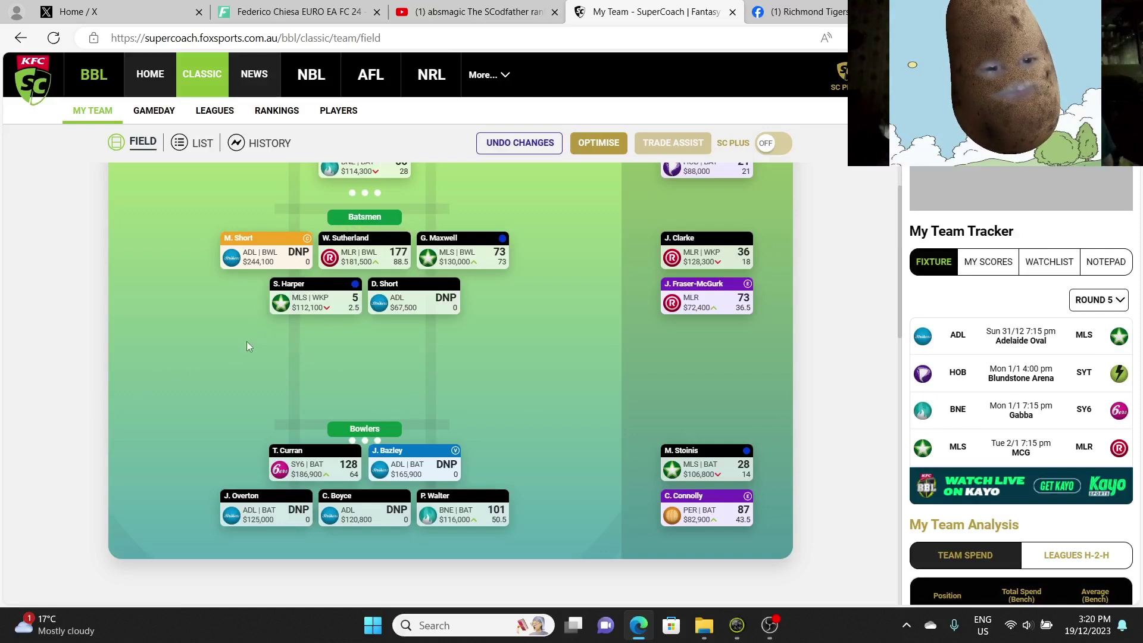
{"action": "mouse_move", "coordinate": [255, 264]}
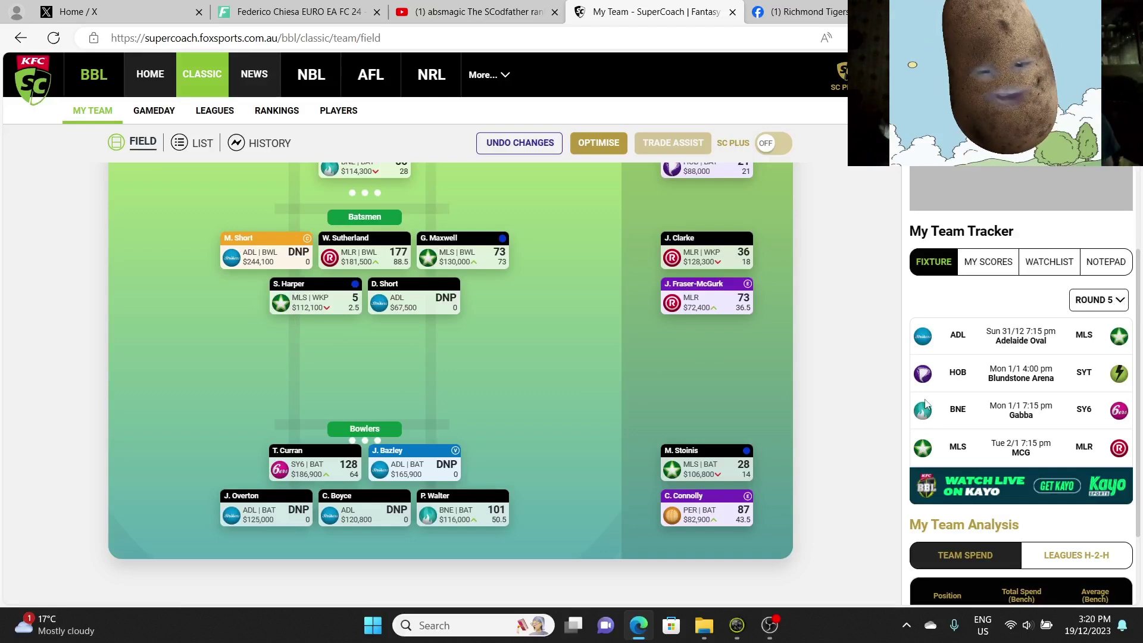
{"action": "mouse_move", "coordinate": [727, 476]}
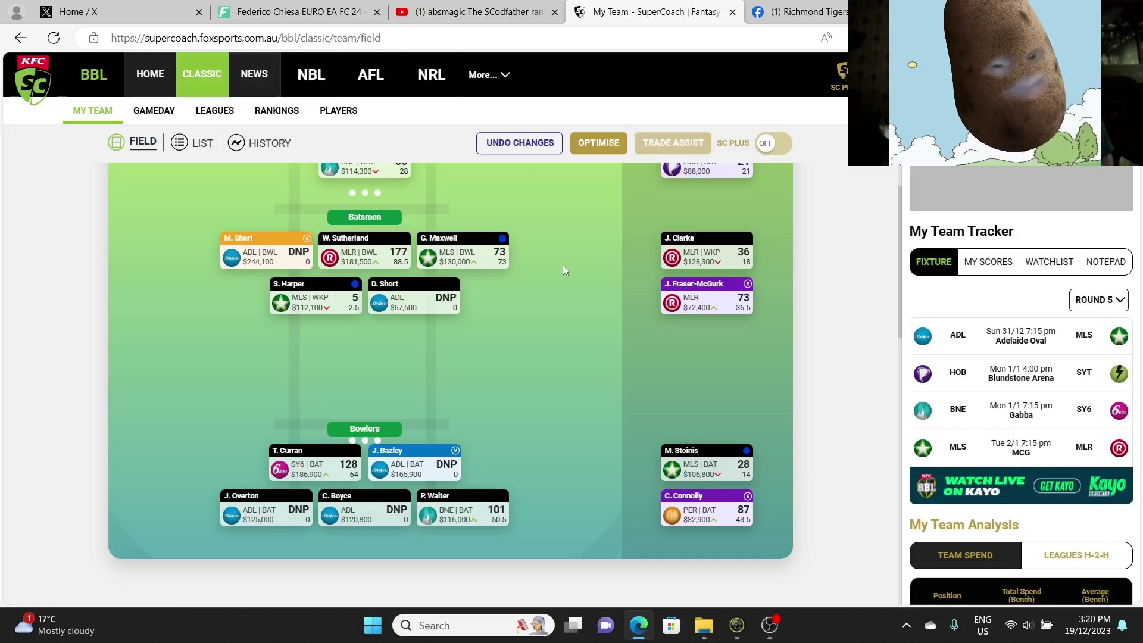
{"action": "mouse_move", "coordinate": [339, 310]}
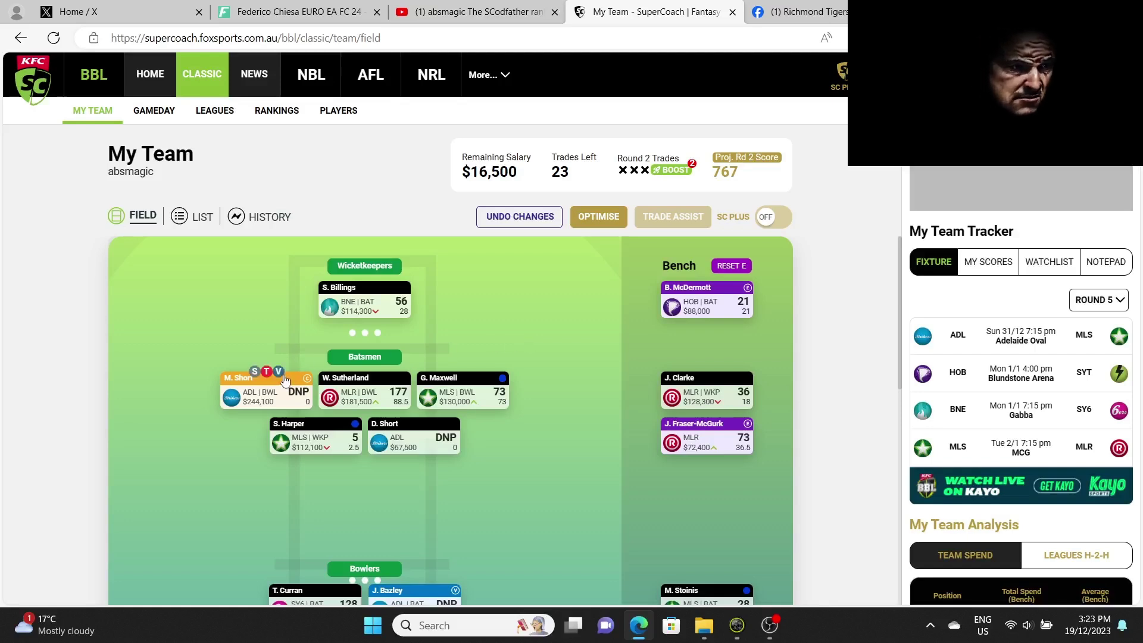
Make M. Short vice-captain and move the captaincy note aside to reveal the team and tracker.
{"action": "left_click", "coordinate": [279, 372]}
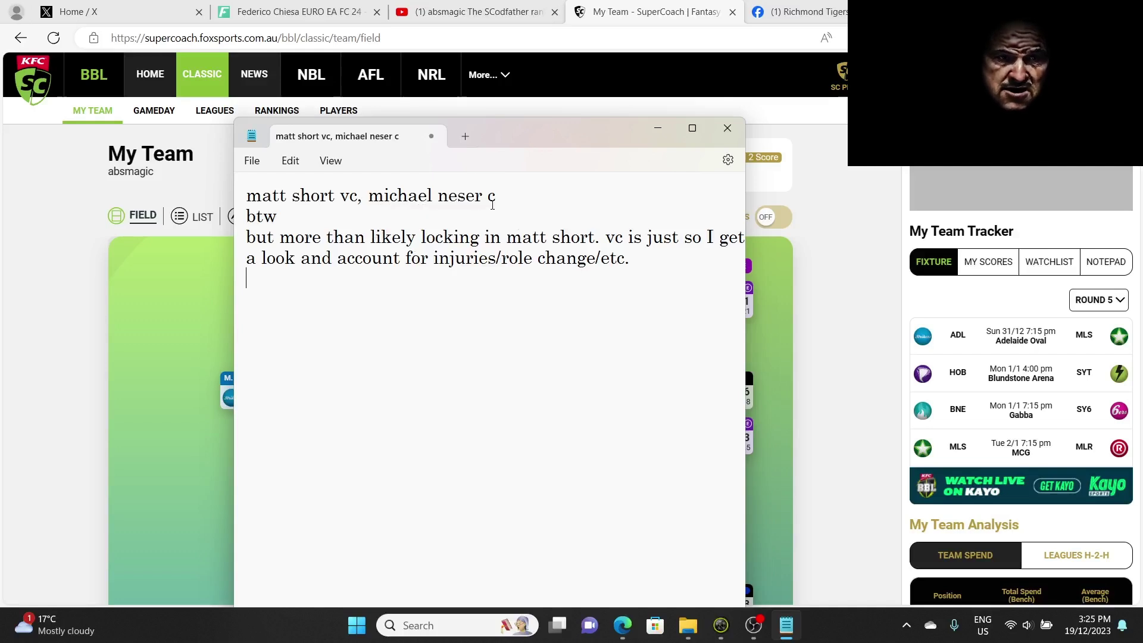
{"action": "left_click_drag", "start_coordinate": [562, 144], "coordinate": [445, 108]}
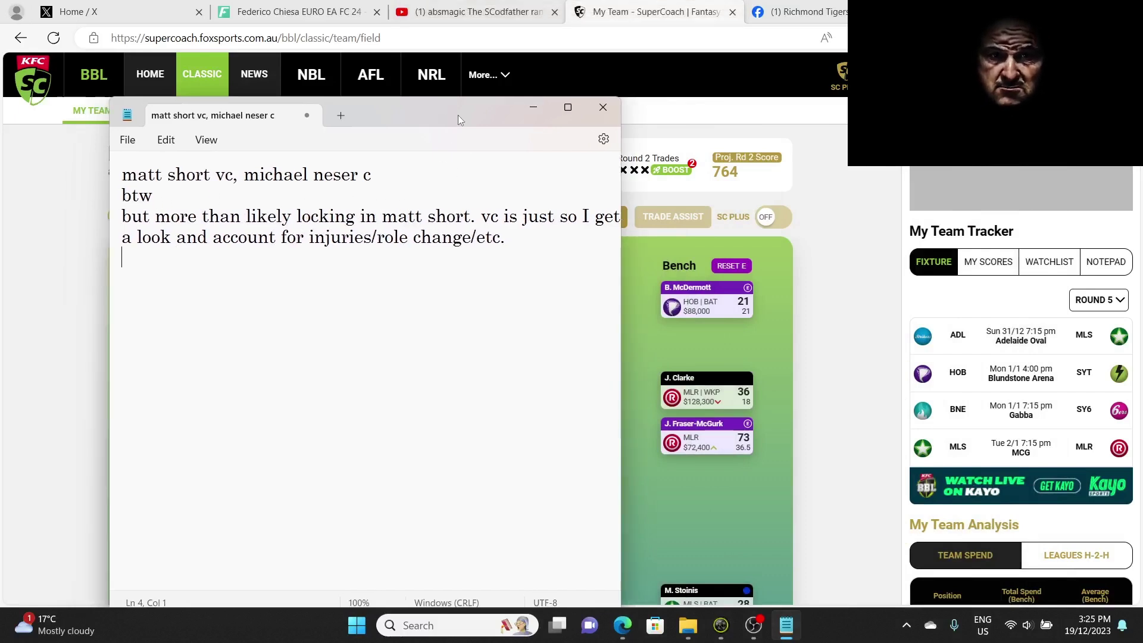
{"action": "left_click_drag", "start_coordinate": [457, 114], "coordinate": [855, 165]}
{"action": "mouse_move", "coordinate": [303, 592]}
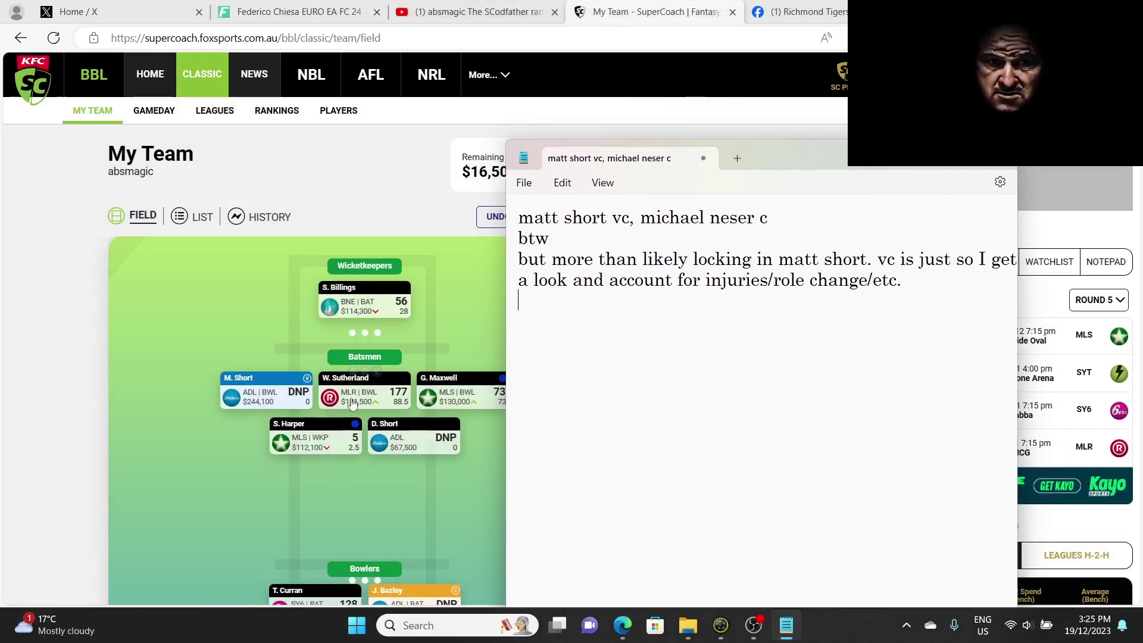
{"action": "mouse_move", "coordinate": [361, 405]}
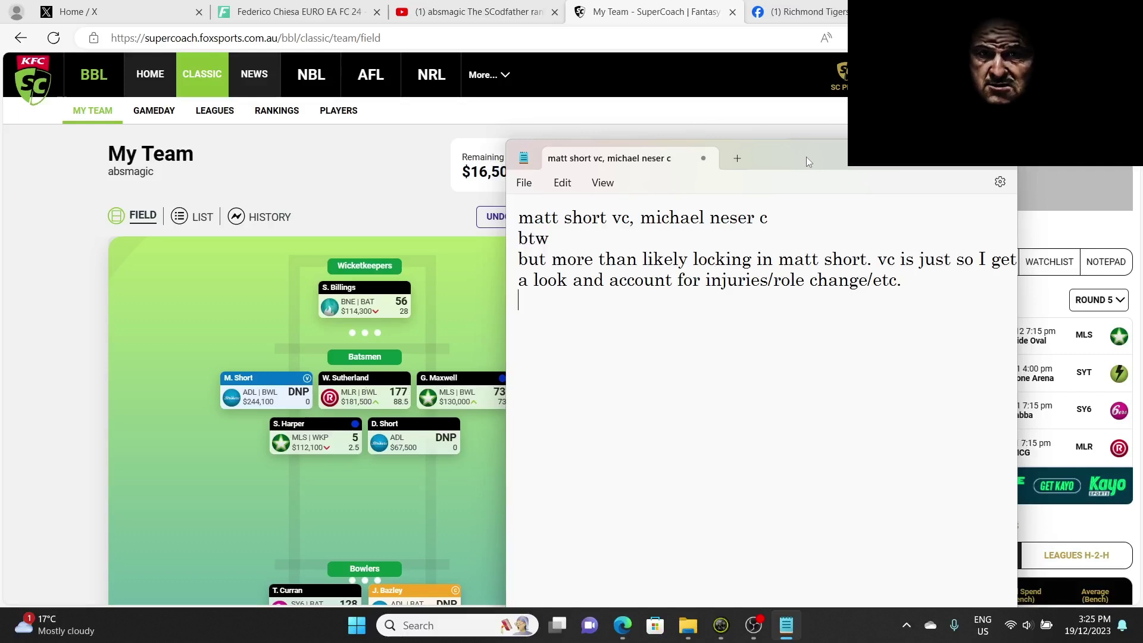
{"action": "left_click_drag", "start_coordinate": [806, 156], "coordinate": [459, 150]}
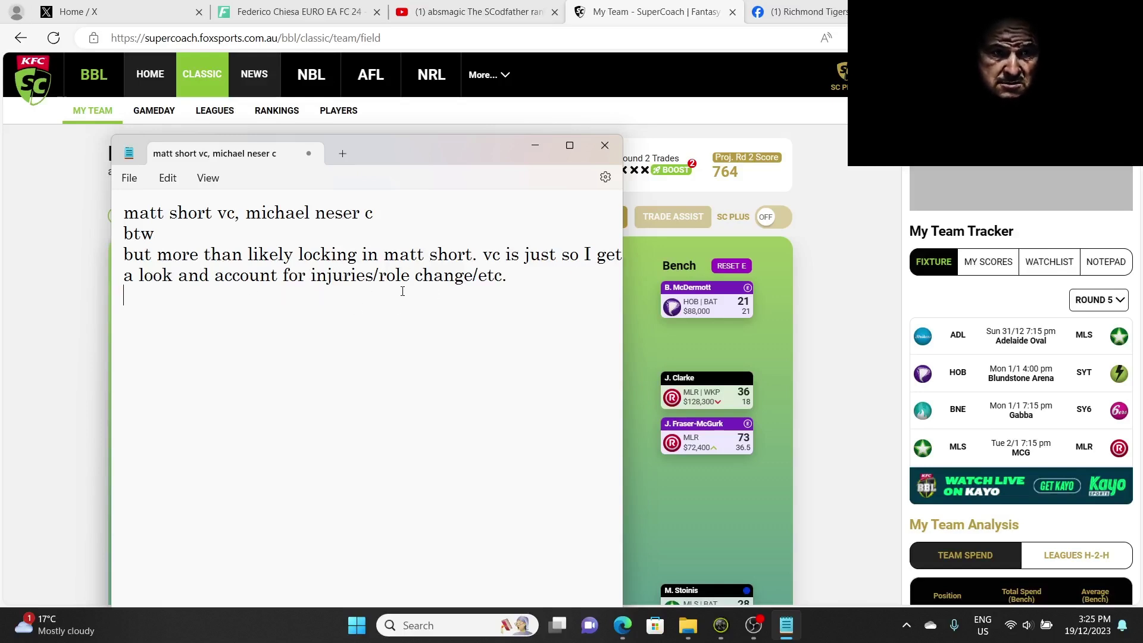
Minimize the Notepad note and view the Round 2, then Round 3 fixtures in the tracker.
{"action": "left_click", "coordinate": [541, 147]}
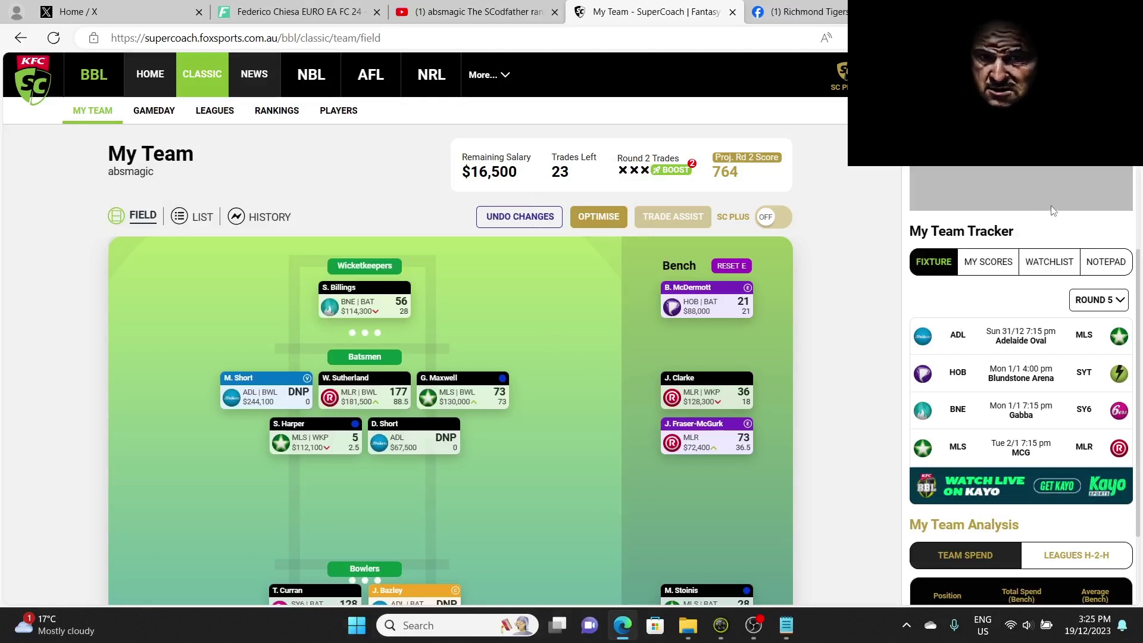
{"action": "left_click", "coordinate": [1112, 301]}
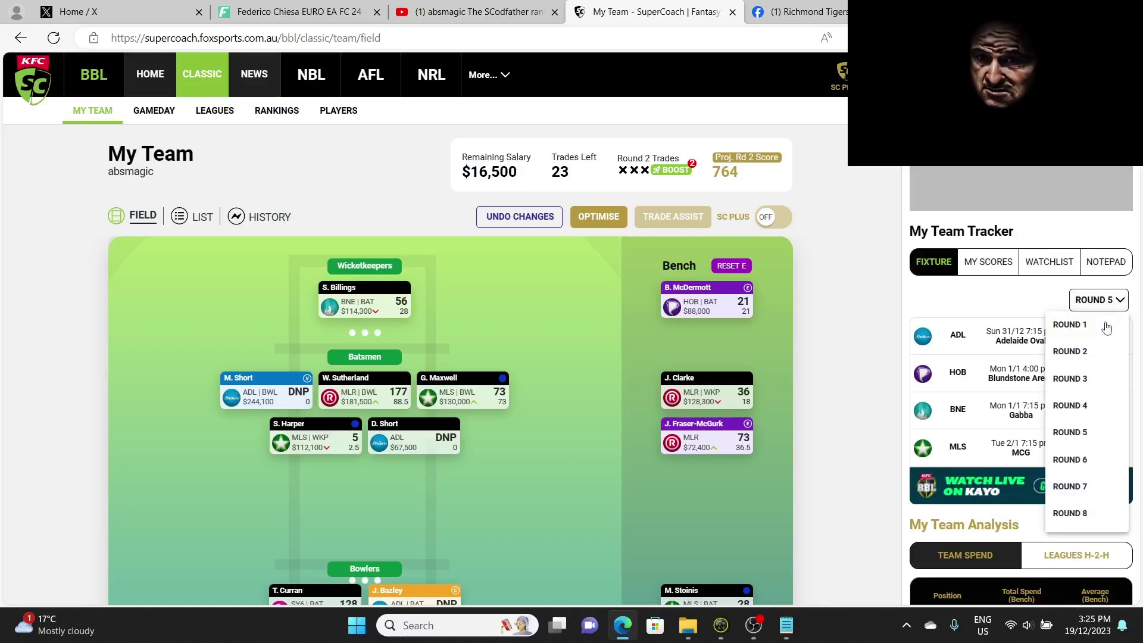
{"action": "left_click", "coordinate": [1070, 355]}
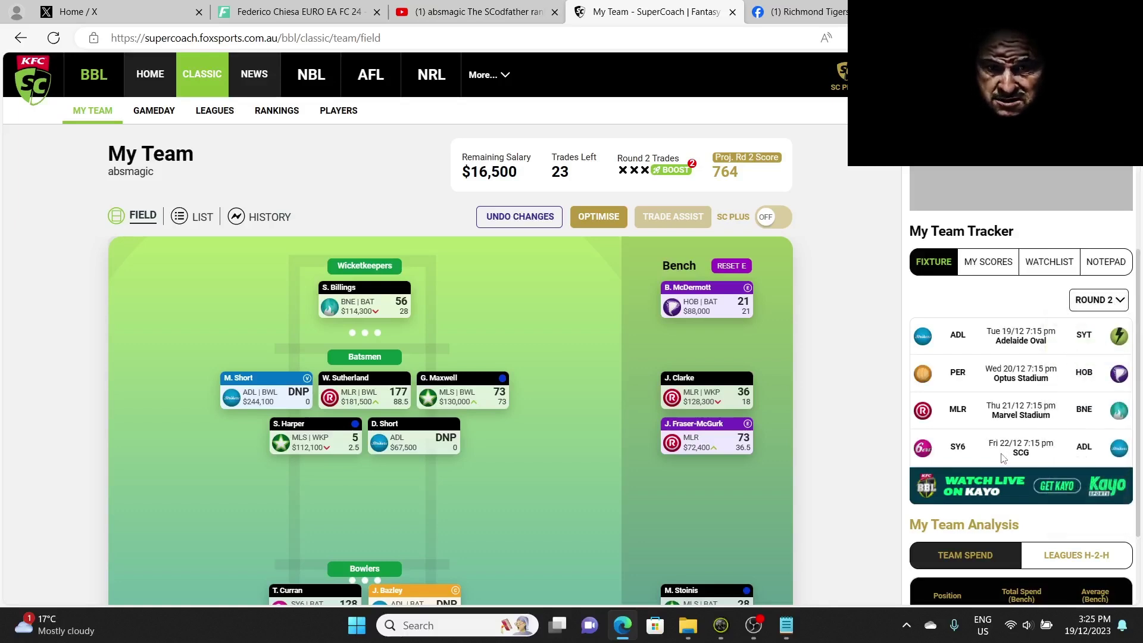
{"action": "left_click", "coordinate": [1114, 301]}
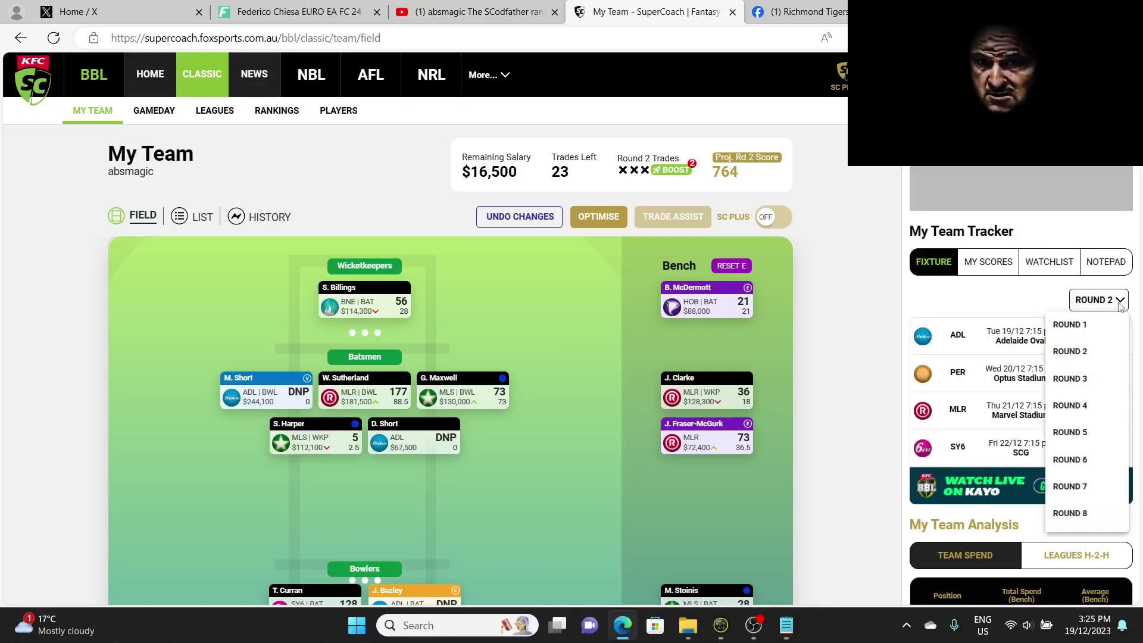
{"action": "left_click", "coordinate": [1075, 375]}
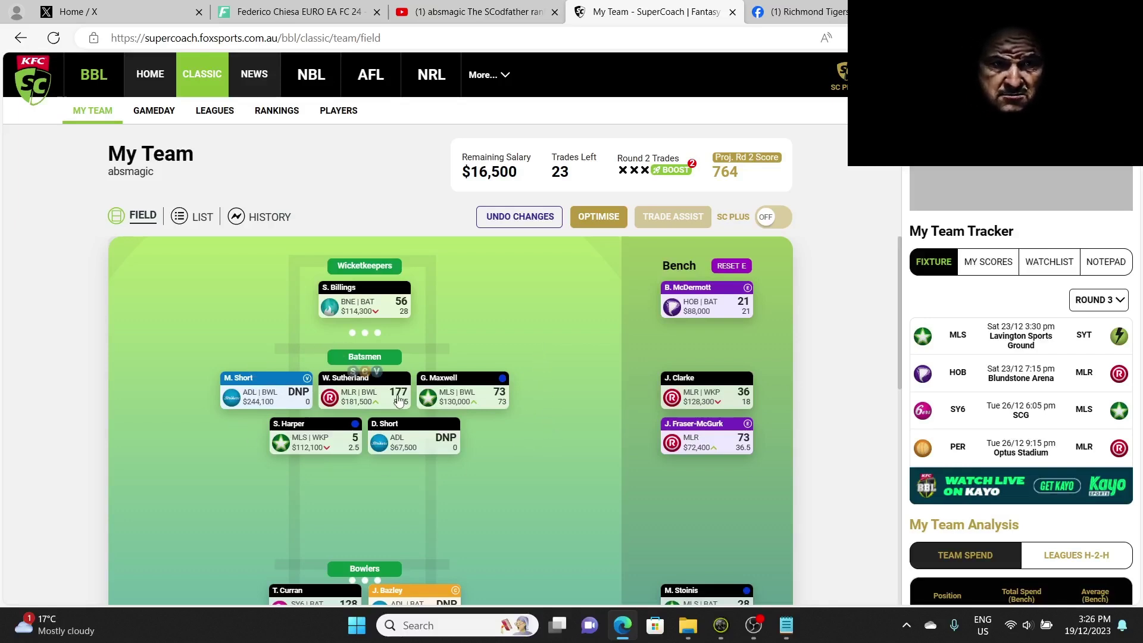
Switch the tracker fixtures back to Round 2, starting with ADL v SYT at Adelaide Oval.
{"action": "mouse_move", "coordinate": [297, 393]}
{"action": "scroll", "coordinate": [502, 411], "scroll_direction": "down", "scroll_amount": 2}
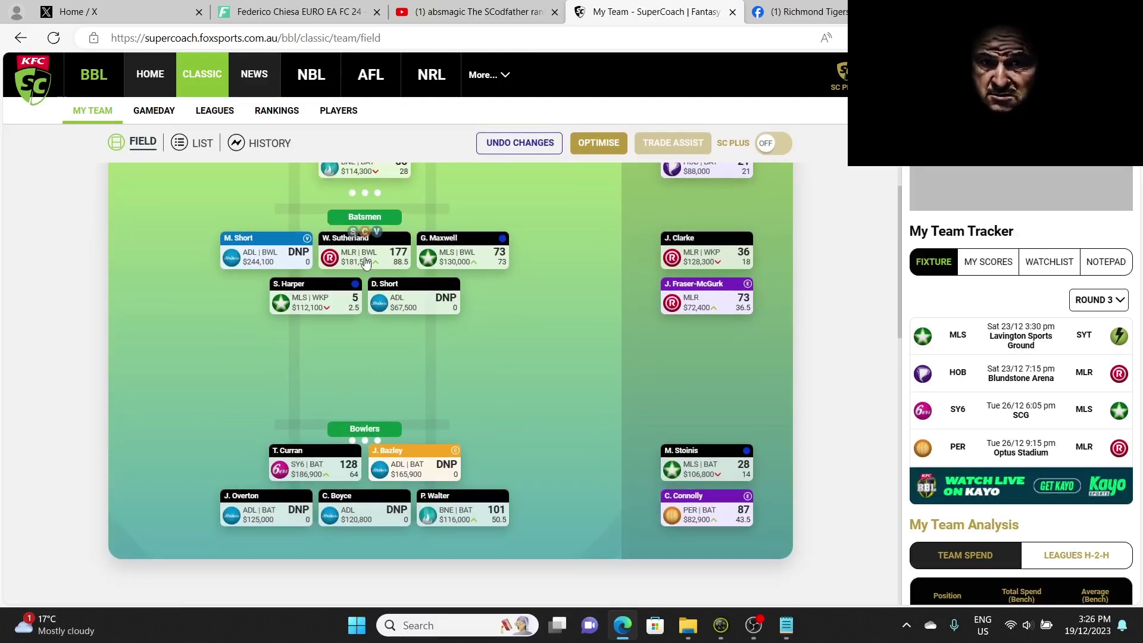
{"action": "left_click", "coordinate": [1098, 300]}
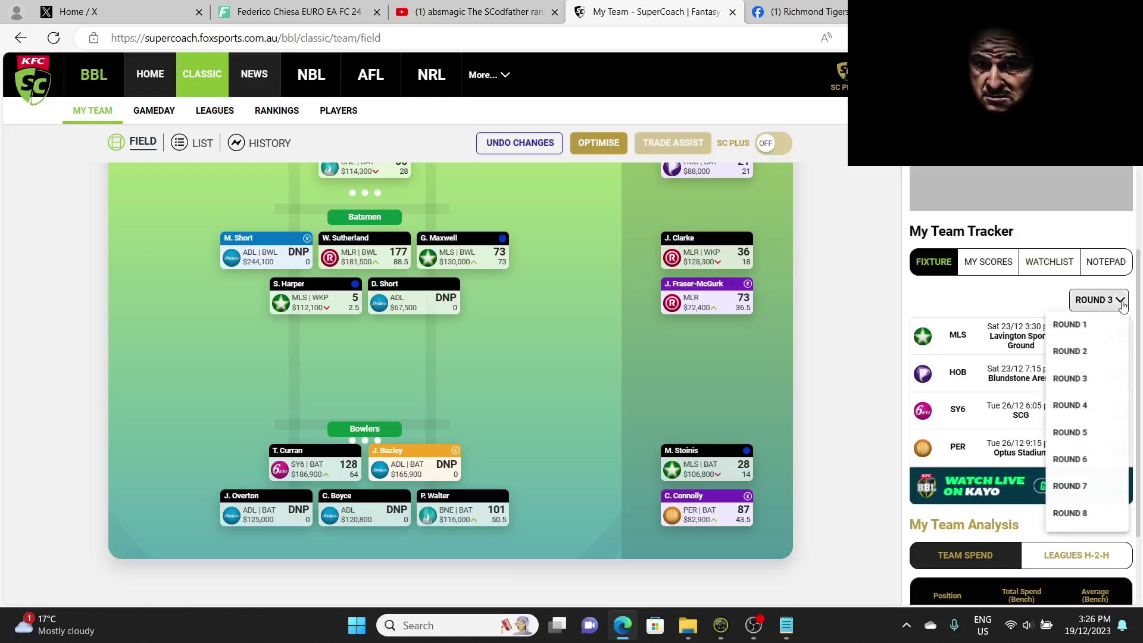
{"action": "left_click", "coordinate": [1089, 352]}
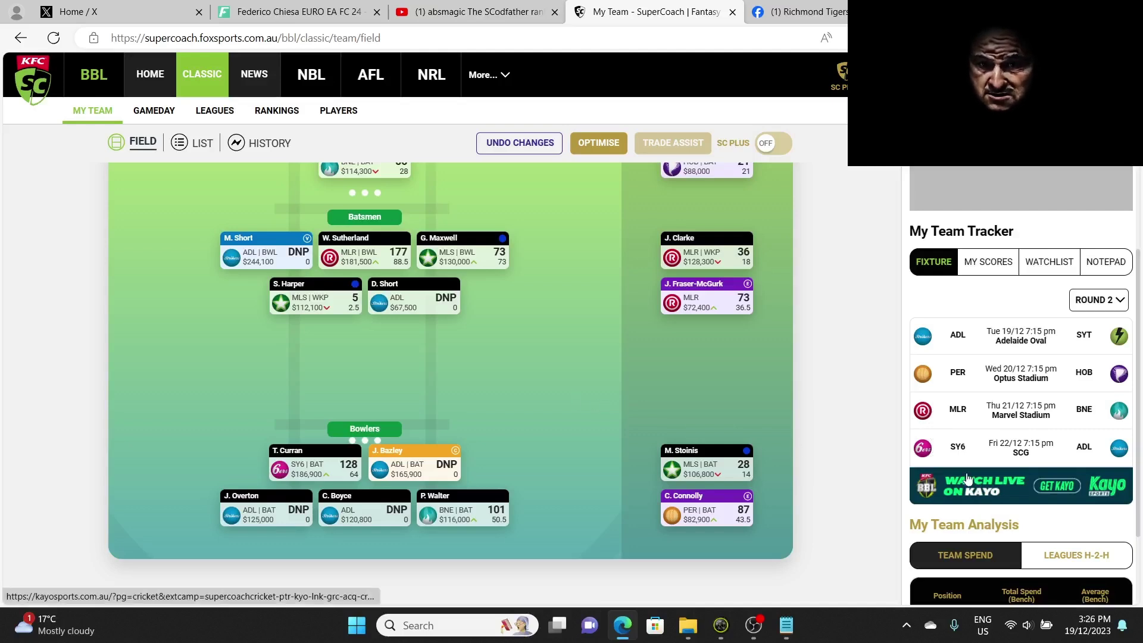
{"action": "mouse_move", "coordinate": [296, 467]}
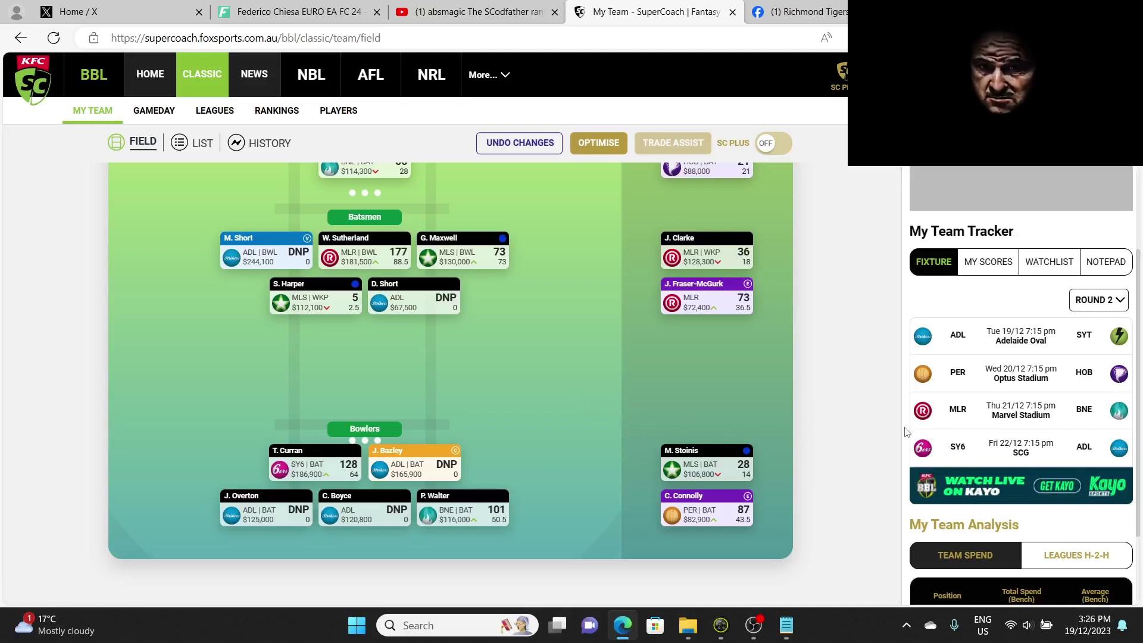